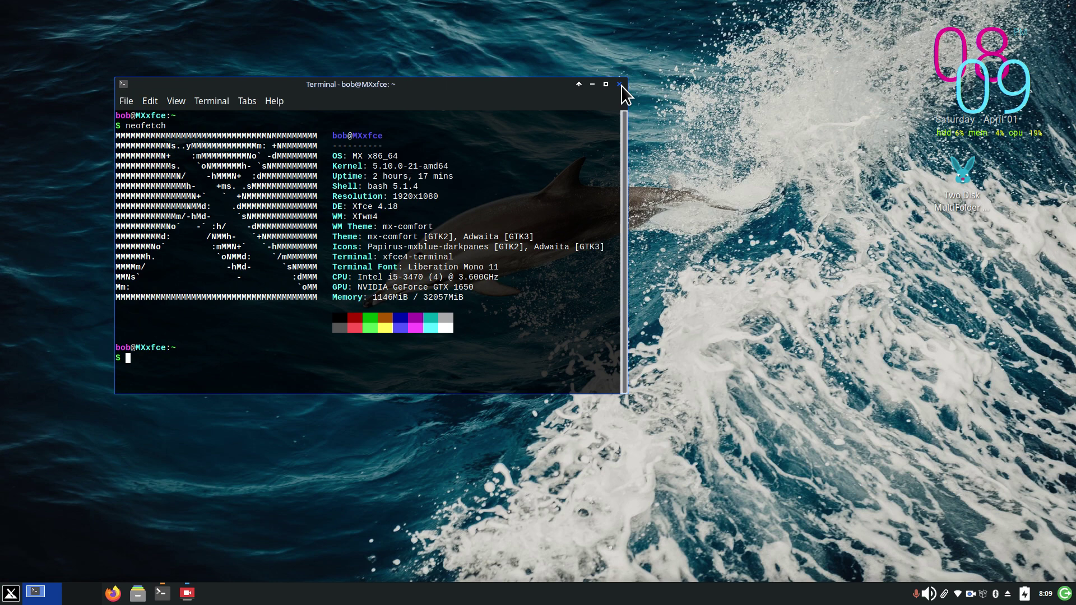
# Step: Close the terminal and open the file manager on the home folder, moving its window towards the middle of the desktop
pyautogui.click(619, 85)
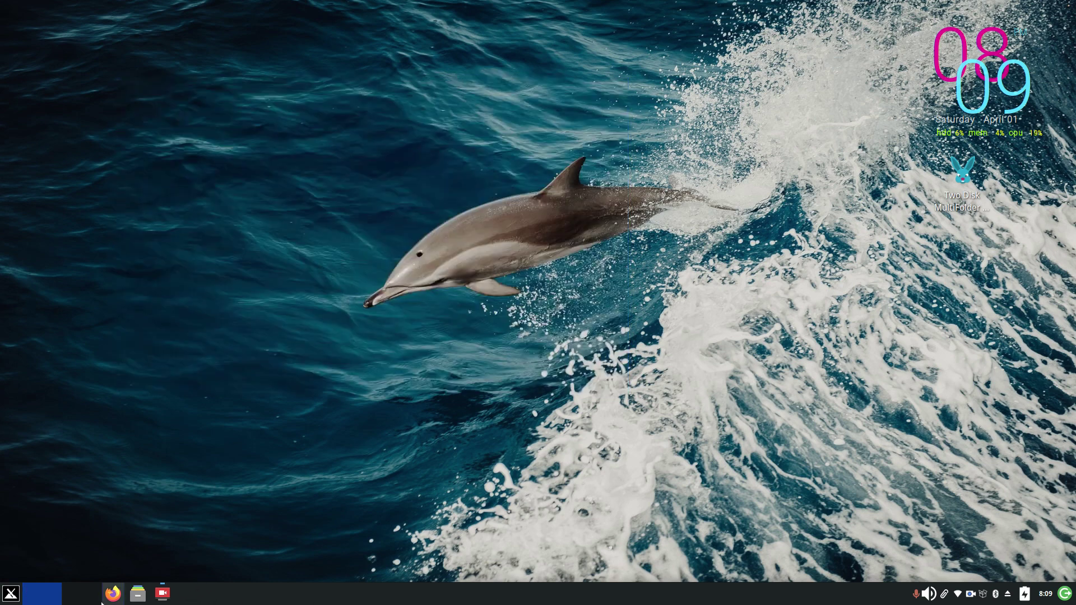
pyautogui.click(137, 593)
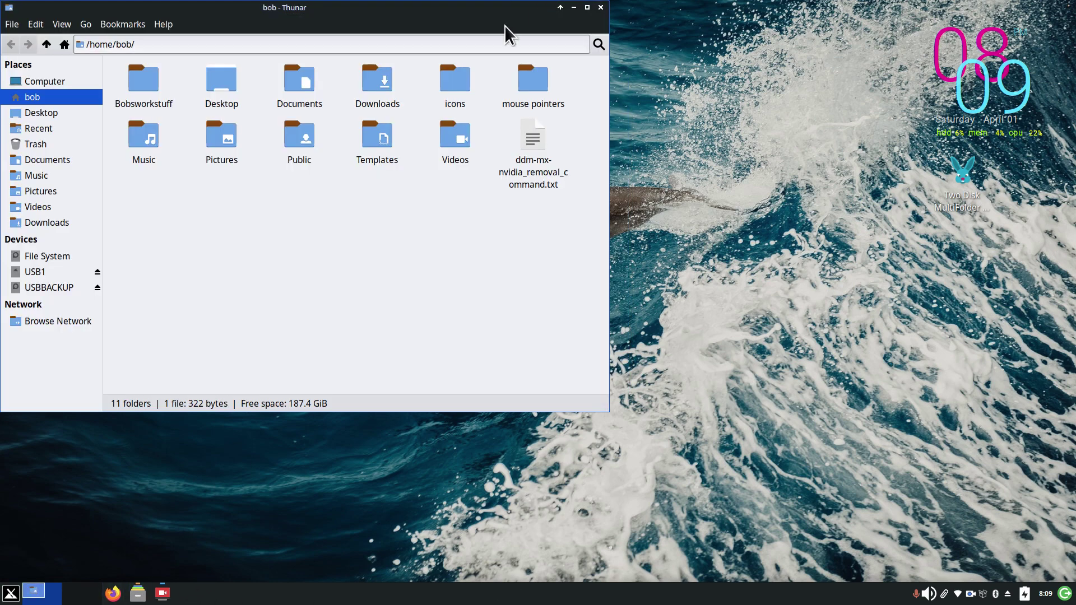
pyautogui.moveTo(339, 11); pyautogui.dragTo(563, 155)
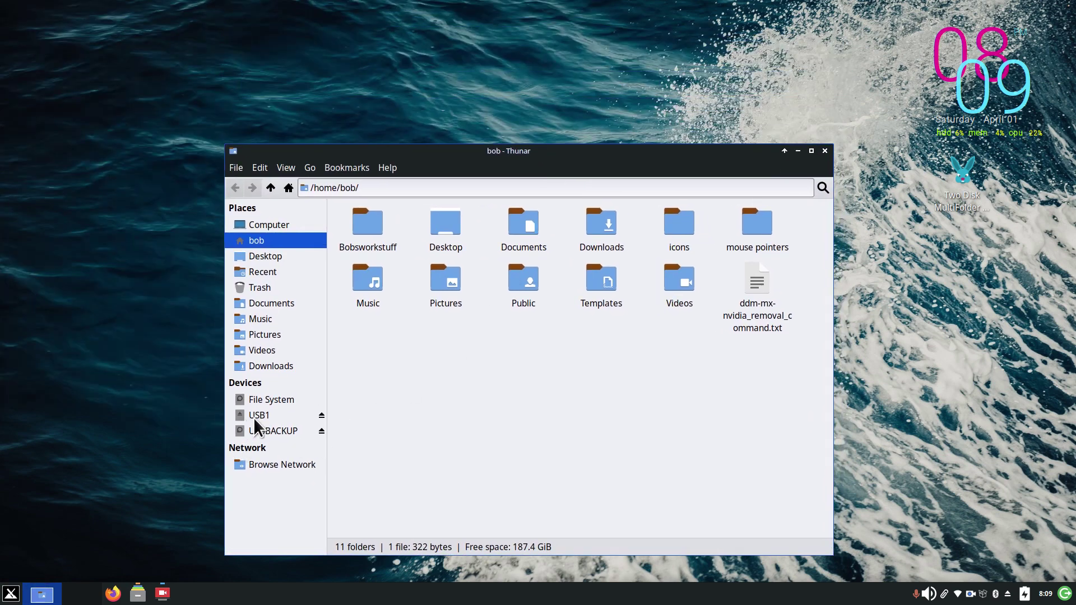
# Step: Examine the contents and free space of the USB1 and USBBACKUP drives, leaving USBBACKUP open in the repositioned file manager
pyautogui.click(270, 416)
pyautogui.click(274, 429)
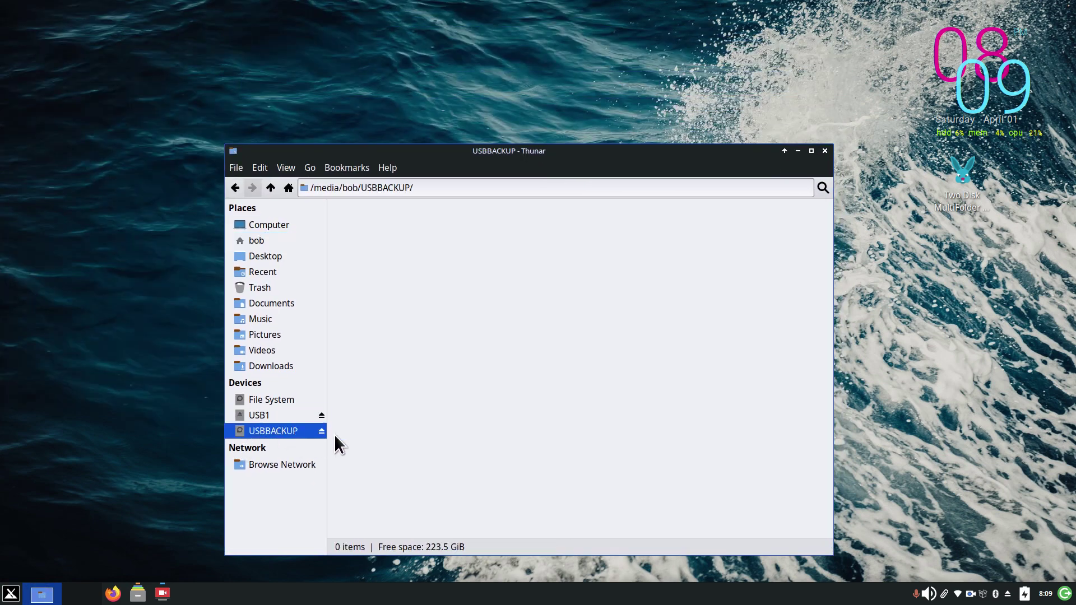
pyautogui.click(278, 416)
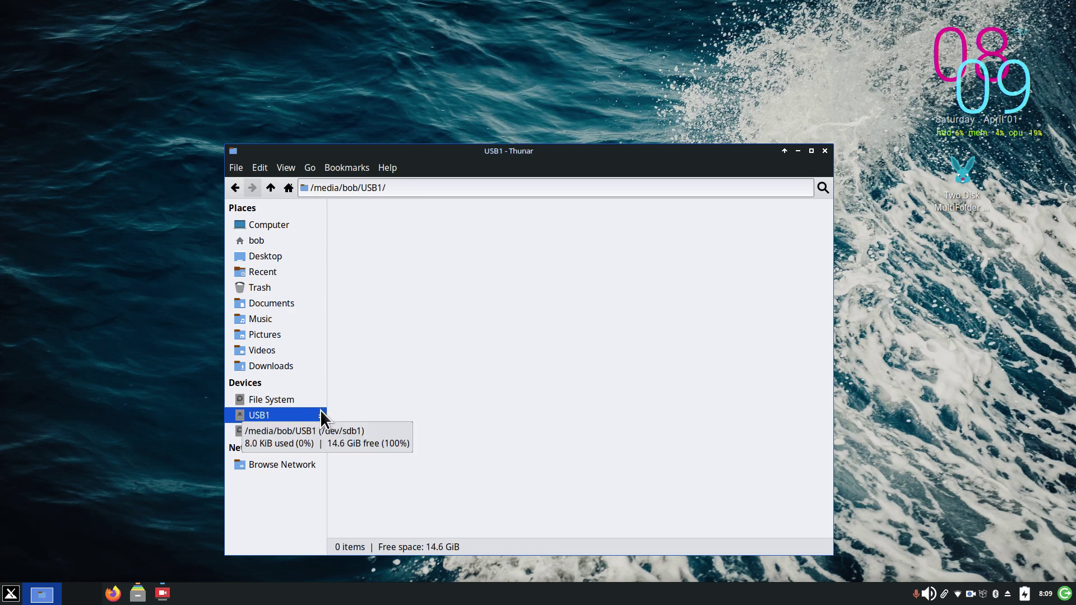
pyautogui.click(269, 430)
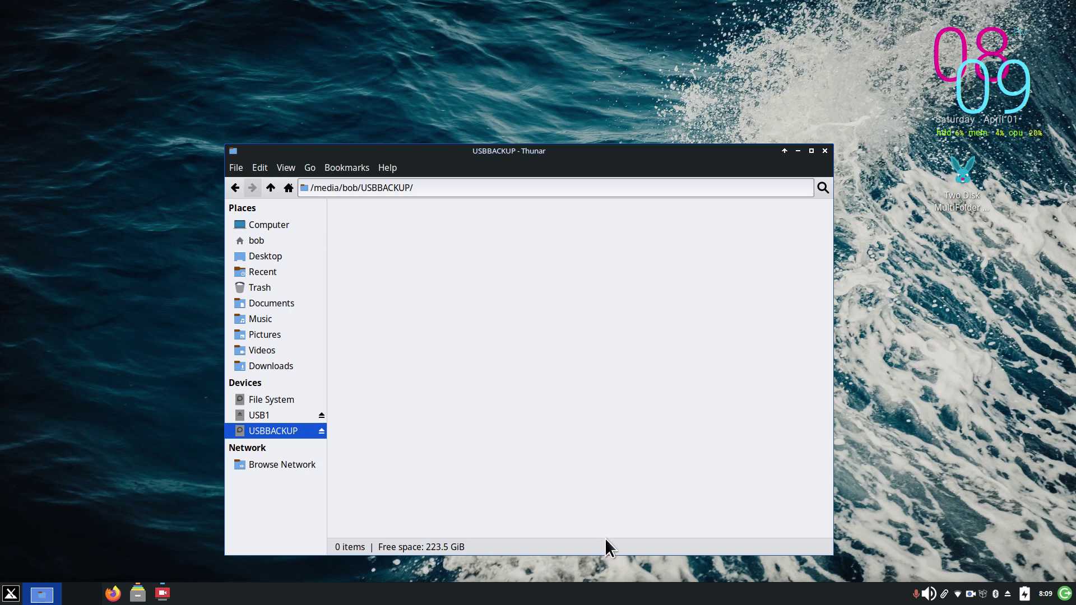
pyautogui.click(261, 414)
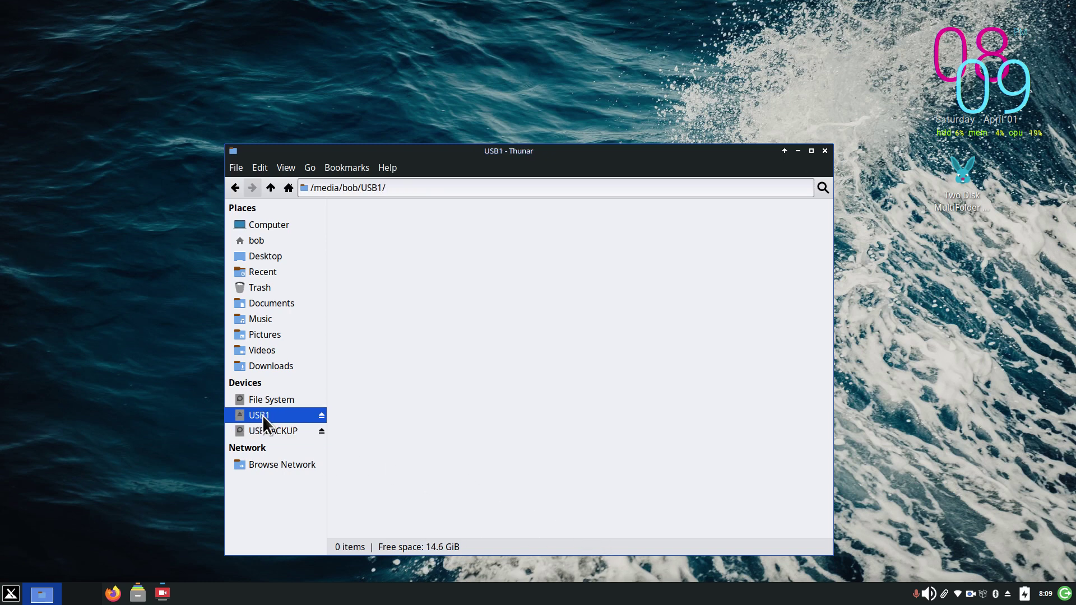
pyautogui.click(270, 431)
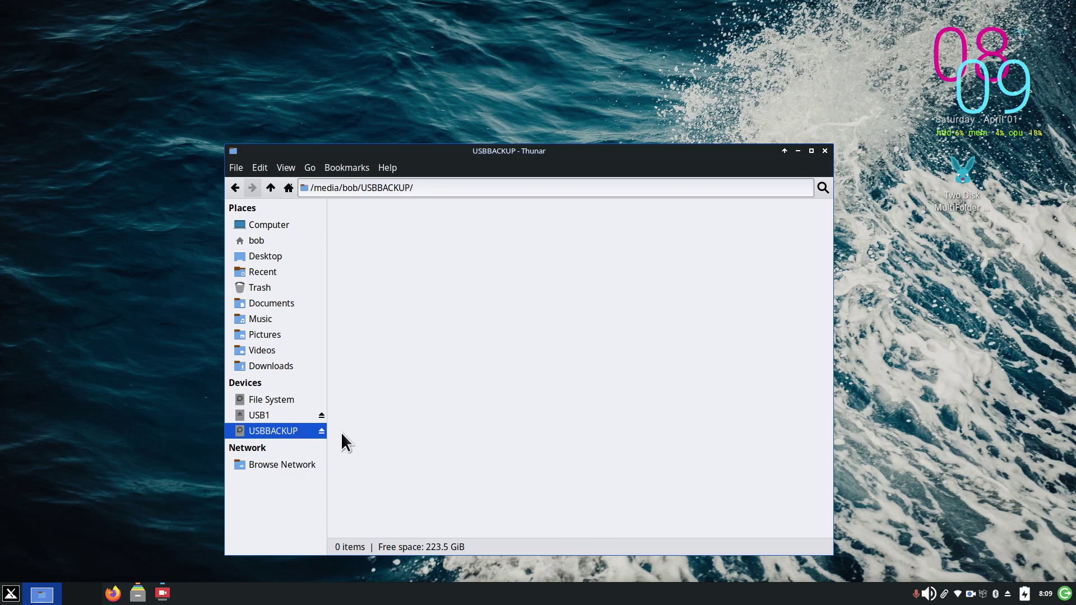
pyautogui.click(264, 414)
pyautogui.click(274, 431)
pyautogui.moveTo(651, 155); pyautogui.dragTo(495, 57)
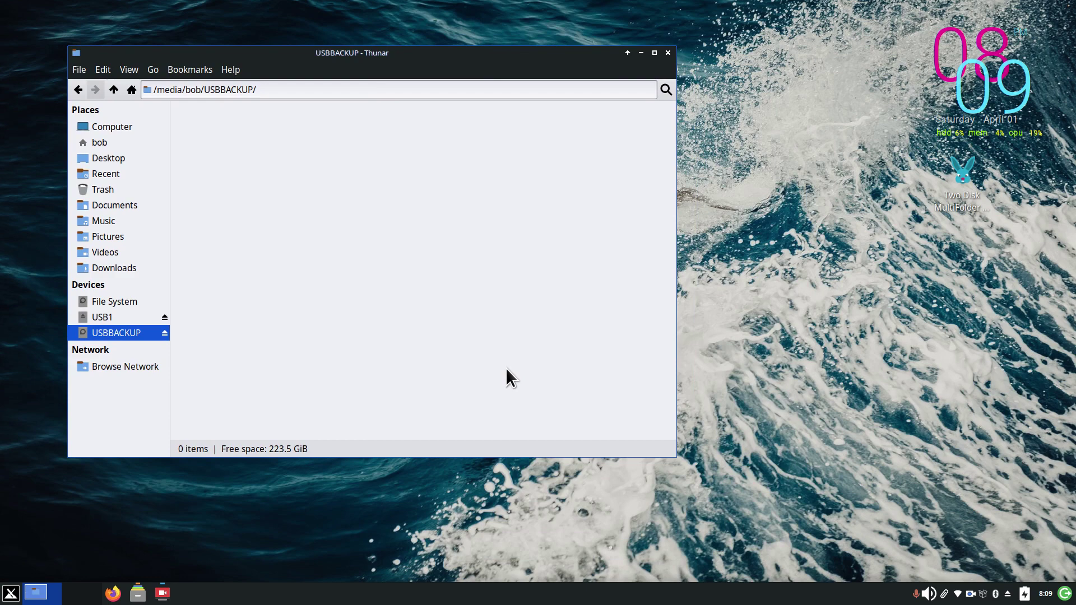
# Step: Launch Grsync and place its window beside the file manager
pyautogui.click(10, 593)
pyautogui.write('gr')
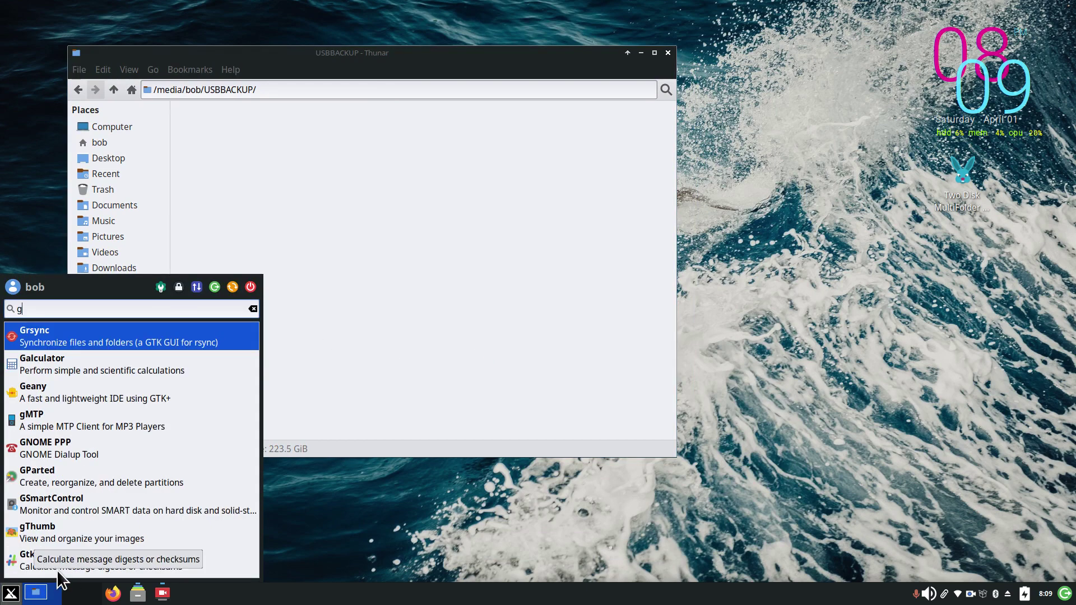
pyautogui.click(138, 334)
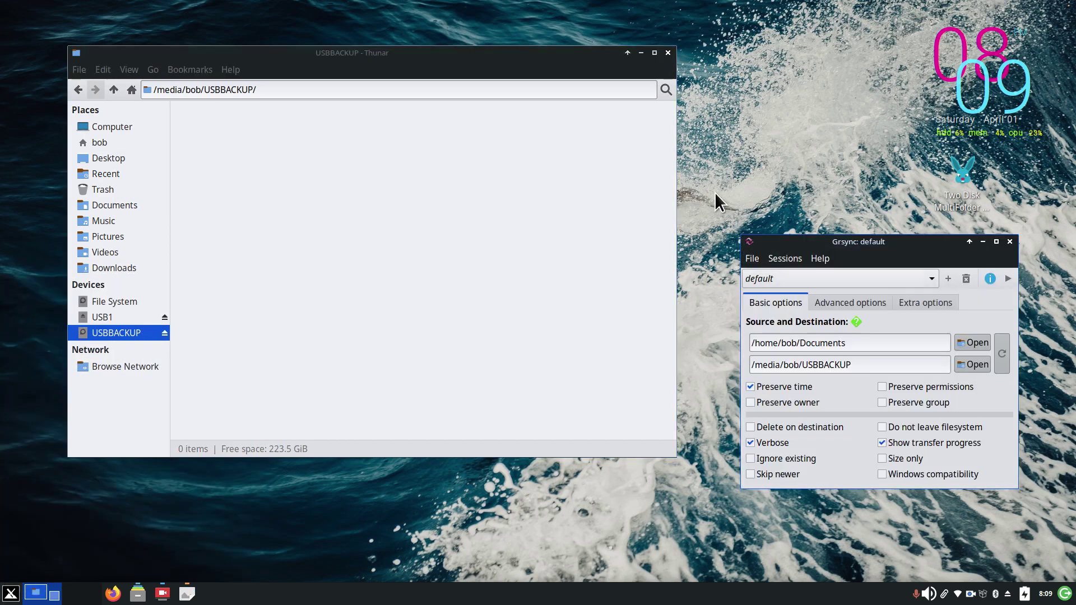
pyautogui.moveTo(919, 249); pyautogui.dragTo(847, 227)
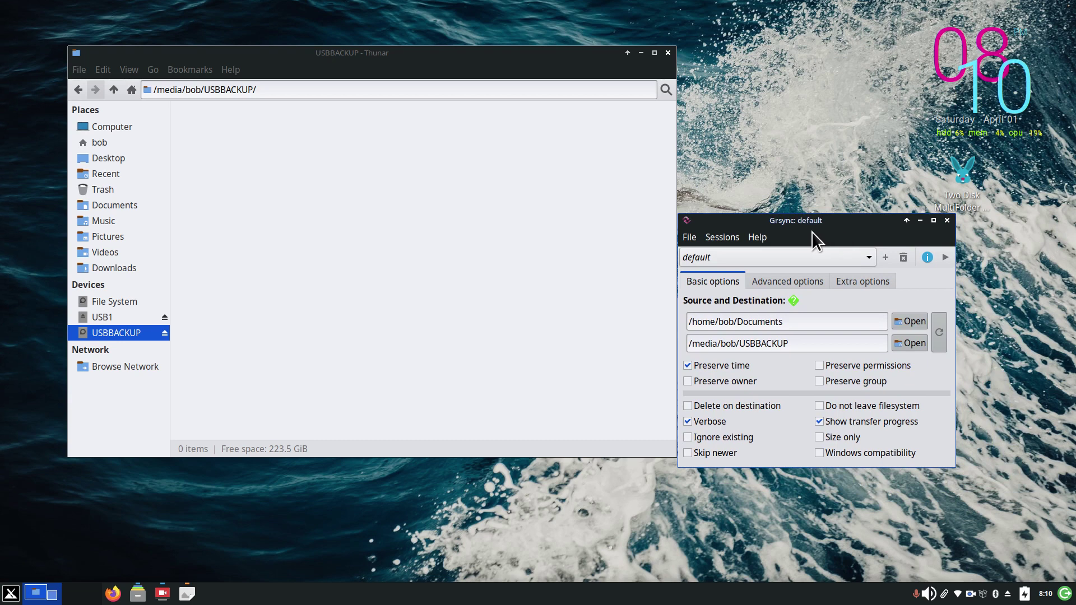
# Step: View Grsync's About information and copy the program name grsync from it
pyautogui.click(752, 237)
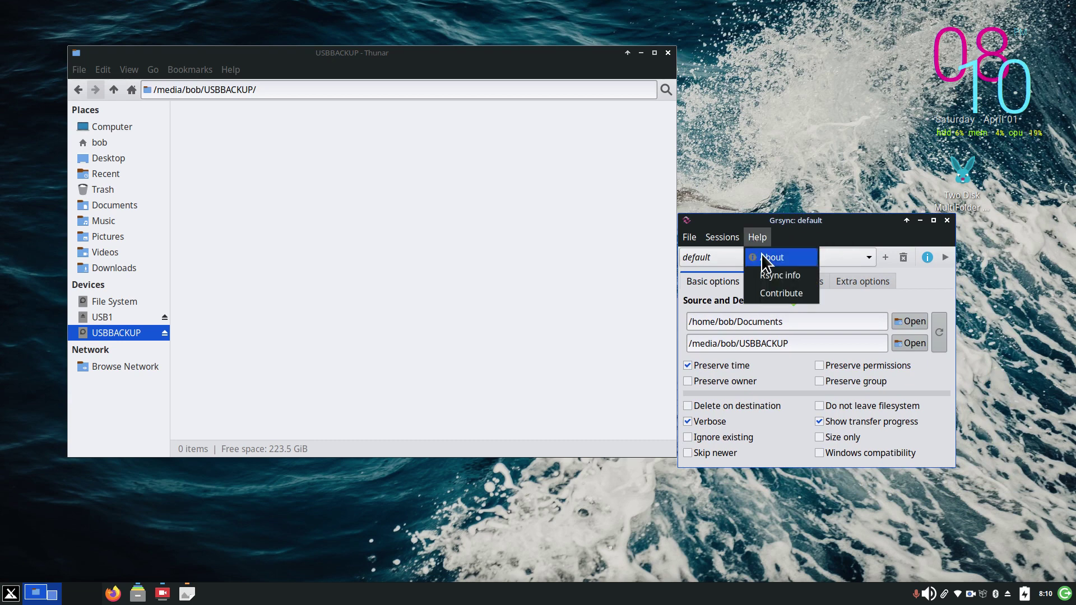
pyautogui.click(771, 259)
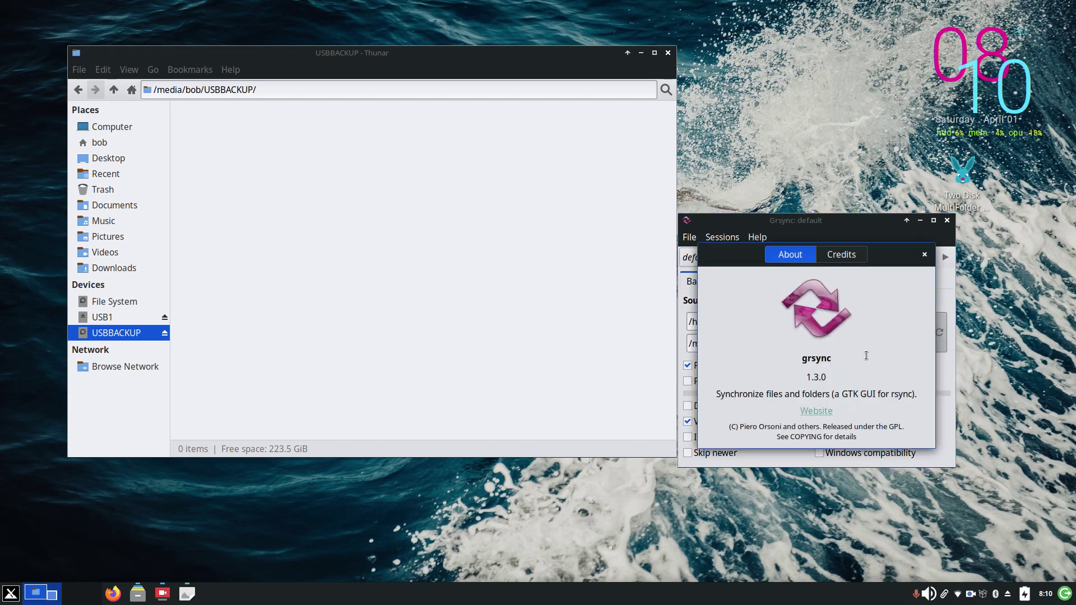
pyautogui.moveTo(800, 359); pyautogui.dragTo(841, 359)
pyautogui.rightClick(814, 357)
pyautogui.click(844, 381)
# Step: Launch MX Package Installer and authenticate with the account password
pyautogui.click(11, 593)
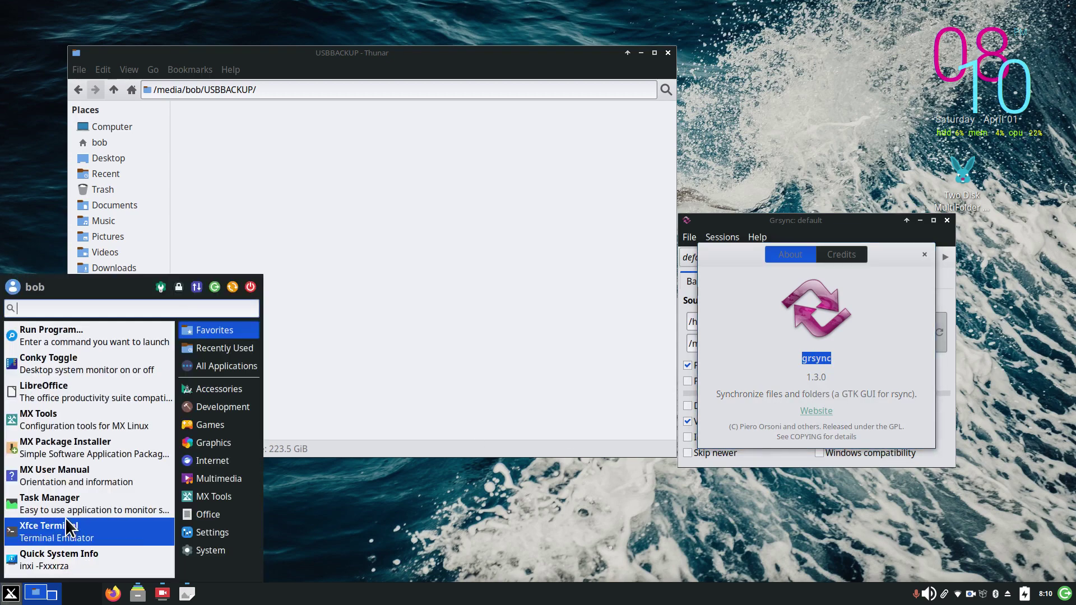
pyautogui.click(65, 448)
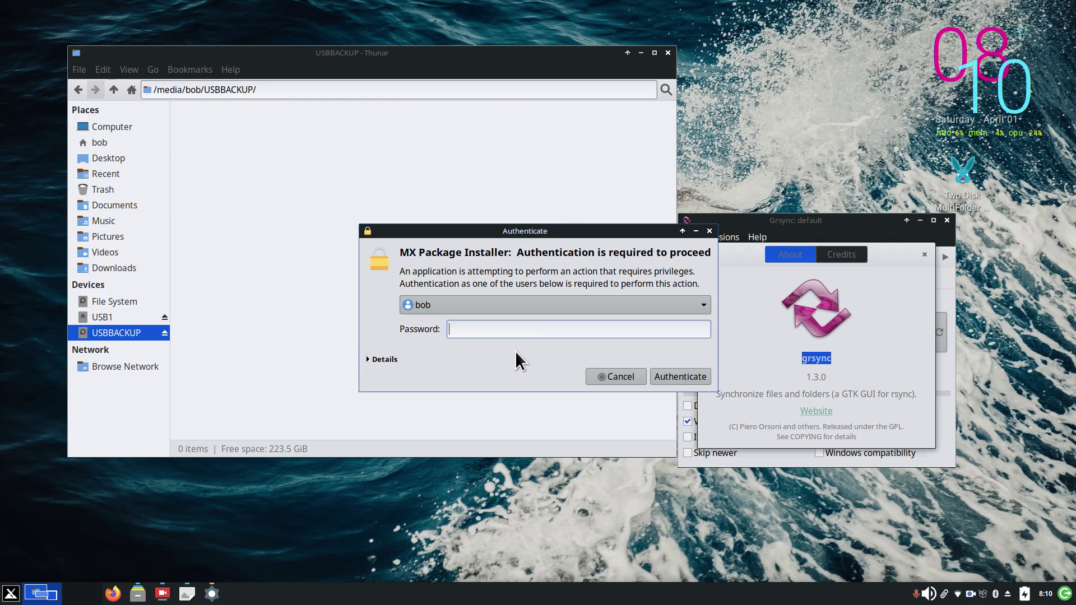
pyautogui.write('•••••')
pyautogui.press('Return')
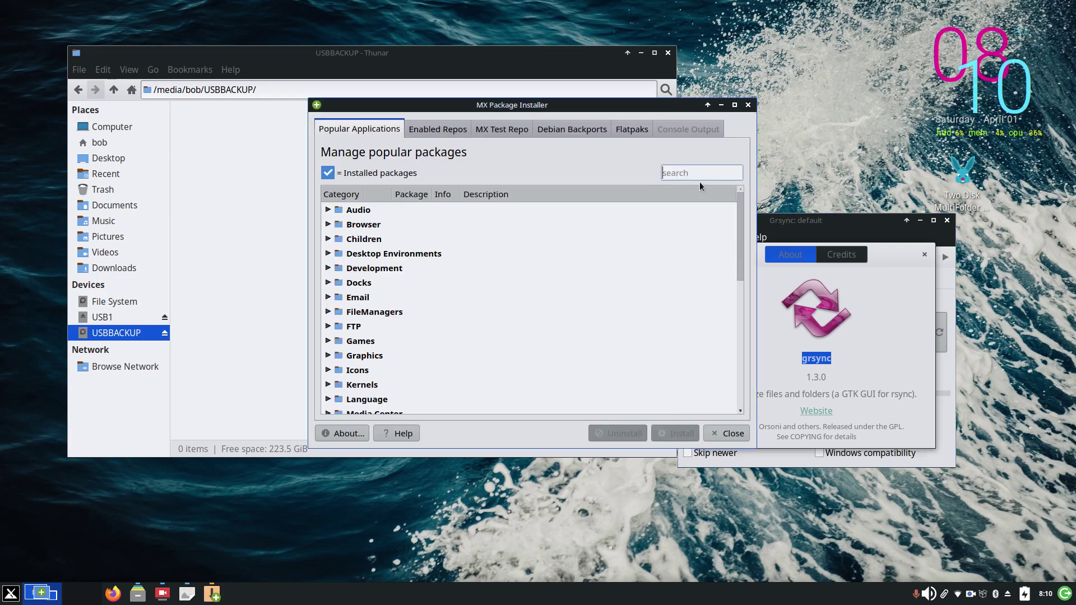
# Step: Look up the grsync package in the Enabled Repos, then close the package installer and Grsync's About dialog
pyautogui.rightClick(673, 171)
pyautogui.click(702, 239)
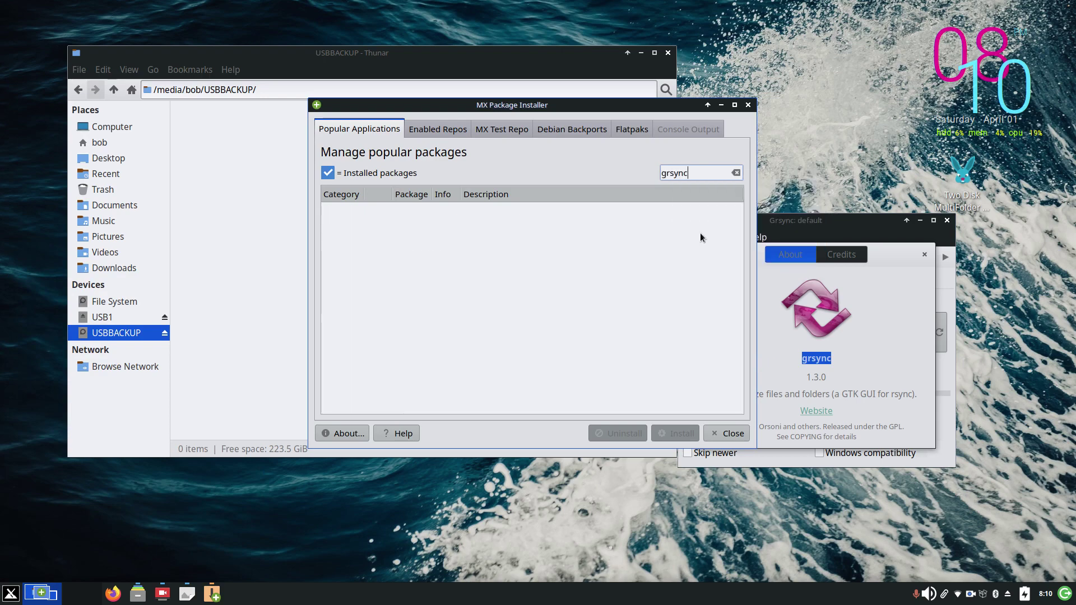
pyautogui.click(434, 132)
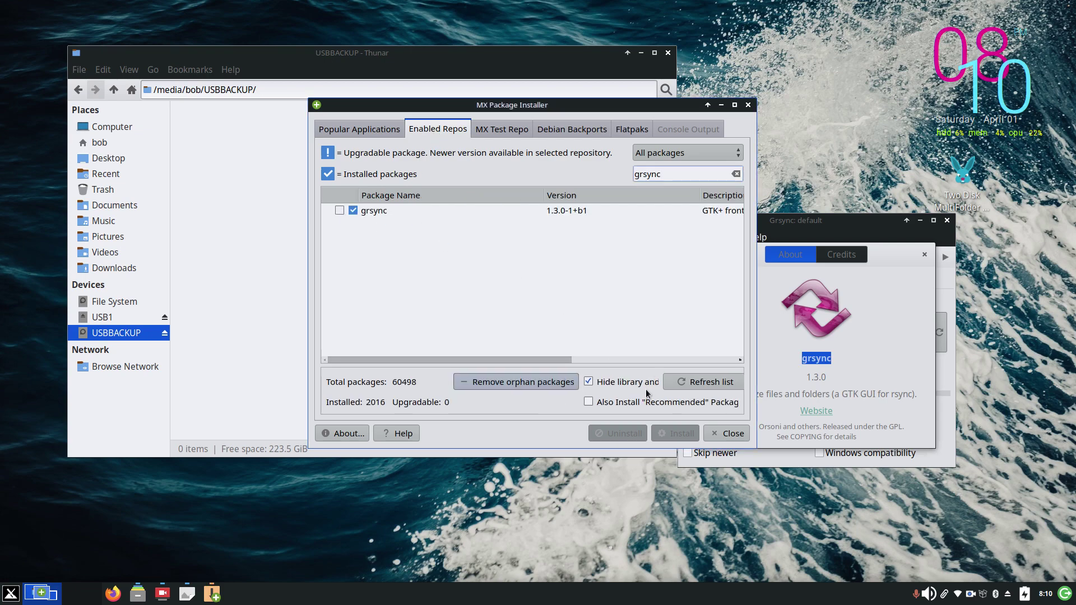
pyautogui.click(748, 104)
pyautogui.click(925, 254)
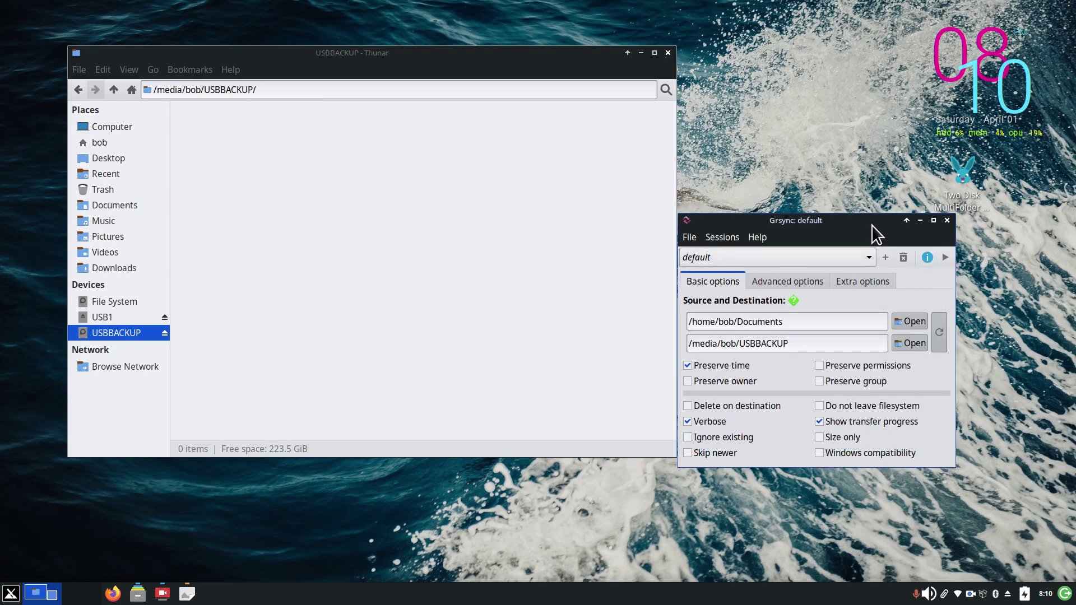
# Step: Move the Grsync window higher on the desktop, next to the file manager window
pyautogui.moveTo(866, 225); pyautogui.dragTo(889, 186)
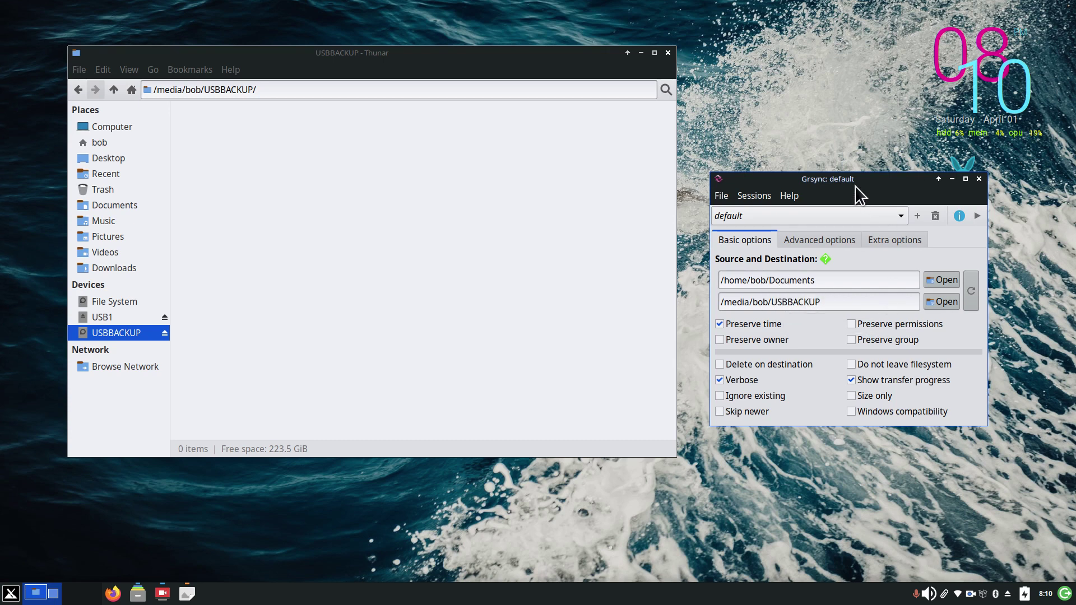
pyautogui.moveTo(856, 186); pyautogui.dragTo(818, 182)
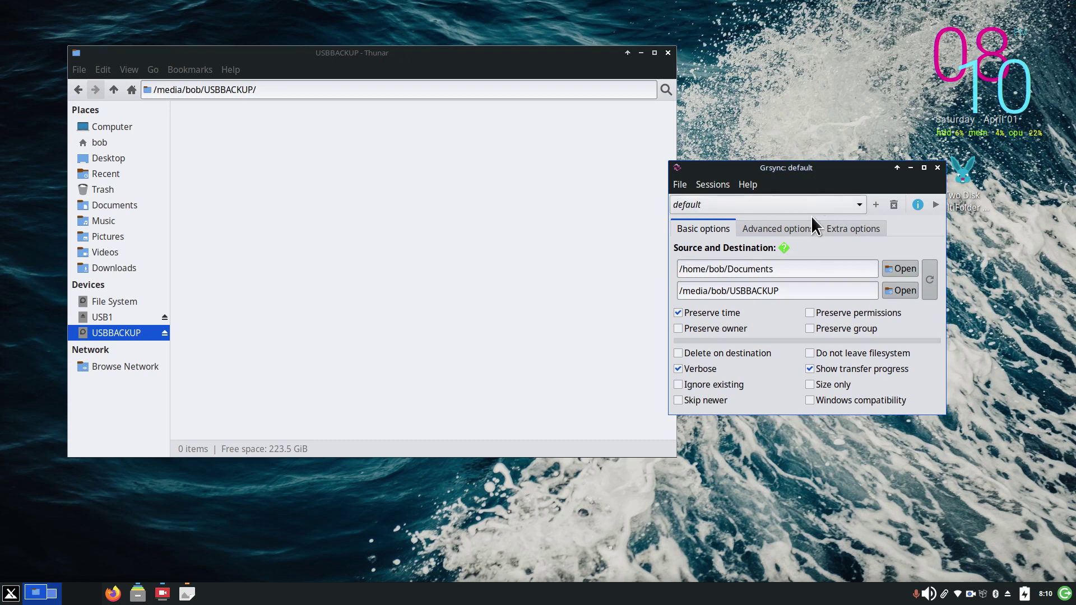
pyautogui.click(809, 368)
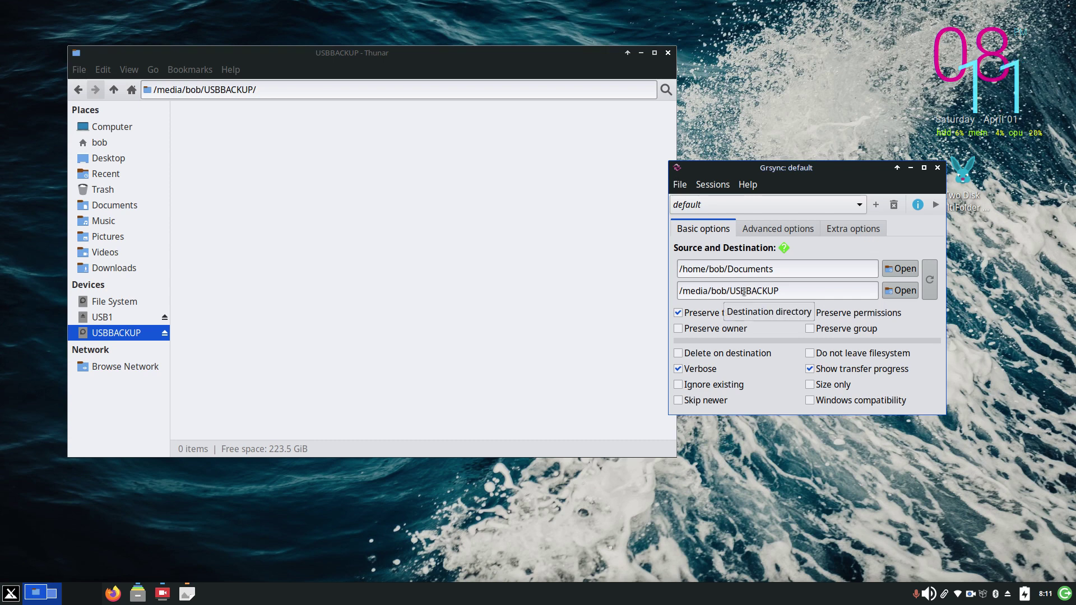
# Step: Disable the switch button in the Grsync preferences
pyautogui.click(679, 184)
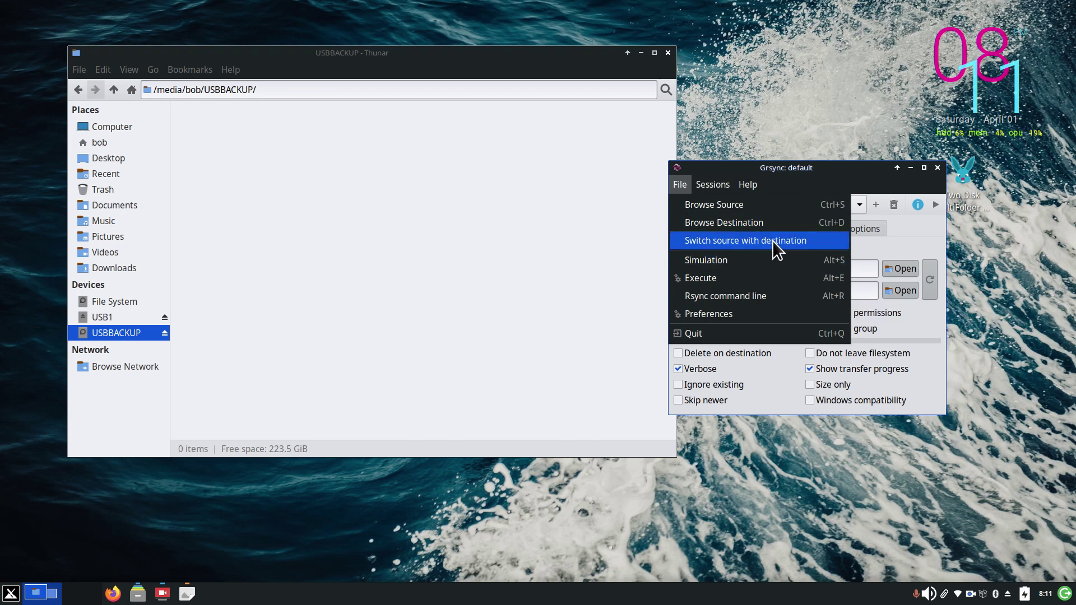
pyautogui.click(887, 262)
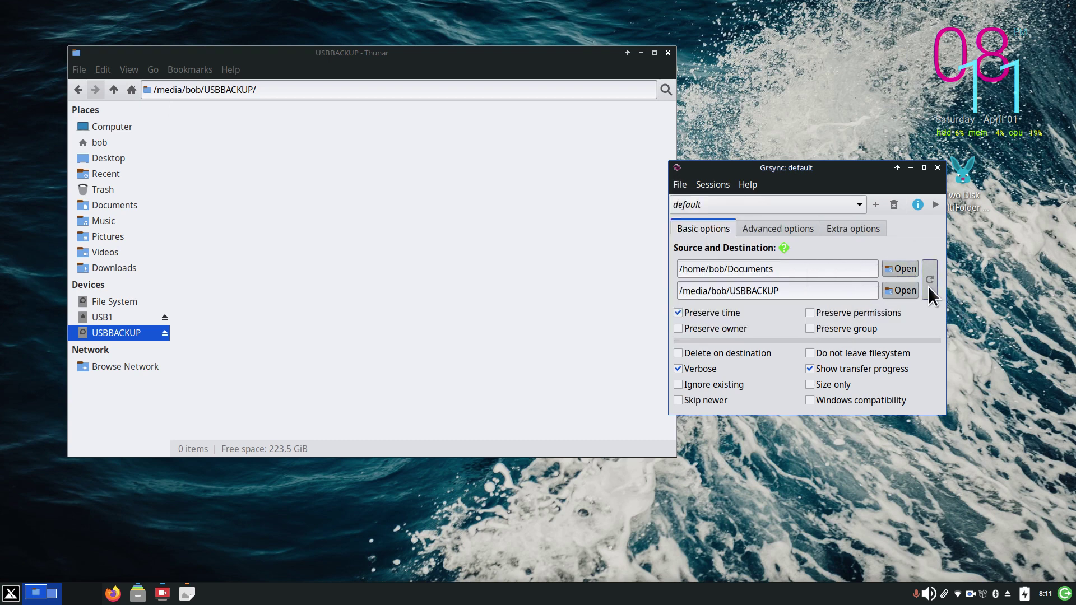
pyautogui.click(679, 183)
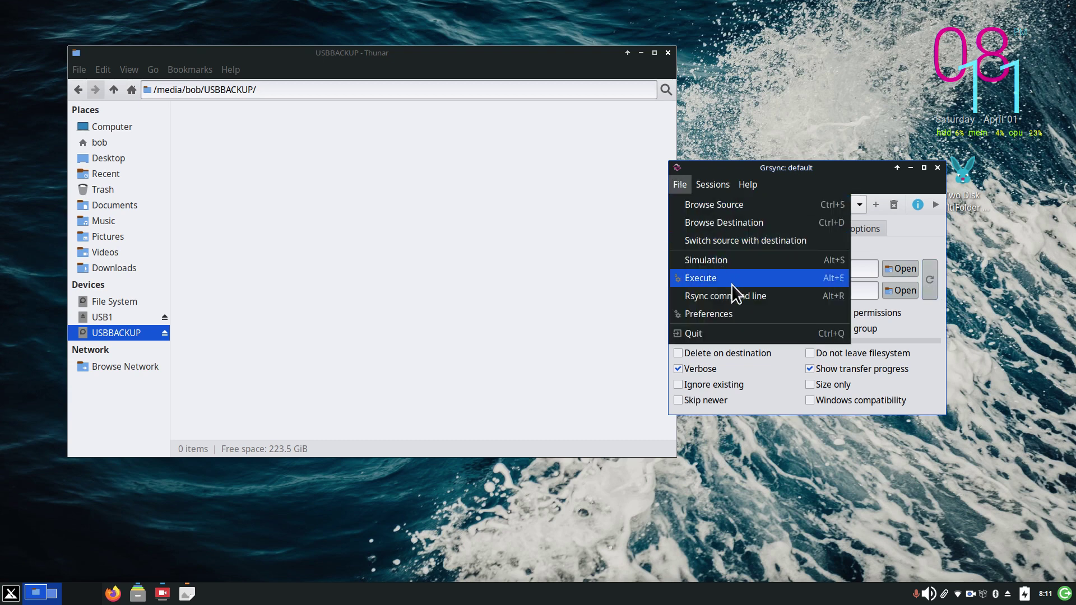
pyautogui.click(732, 314)
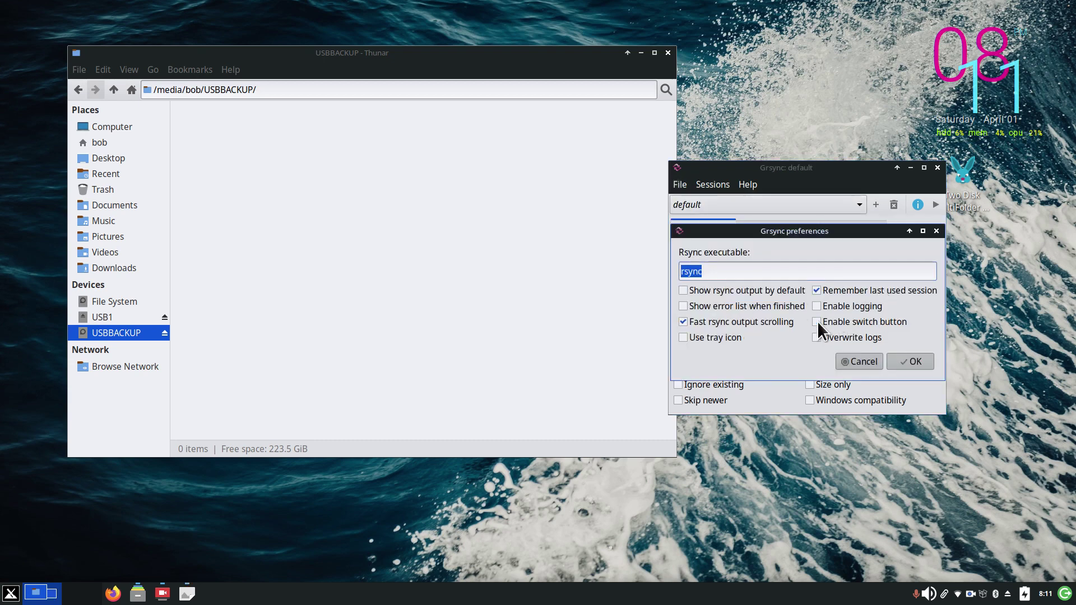
pyautogui.click(909, 363)
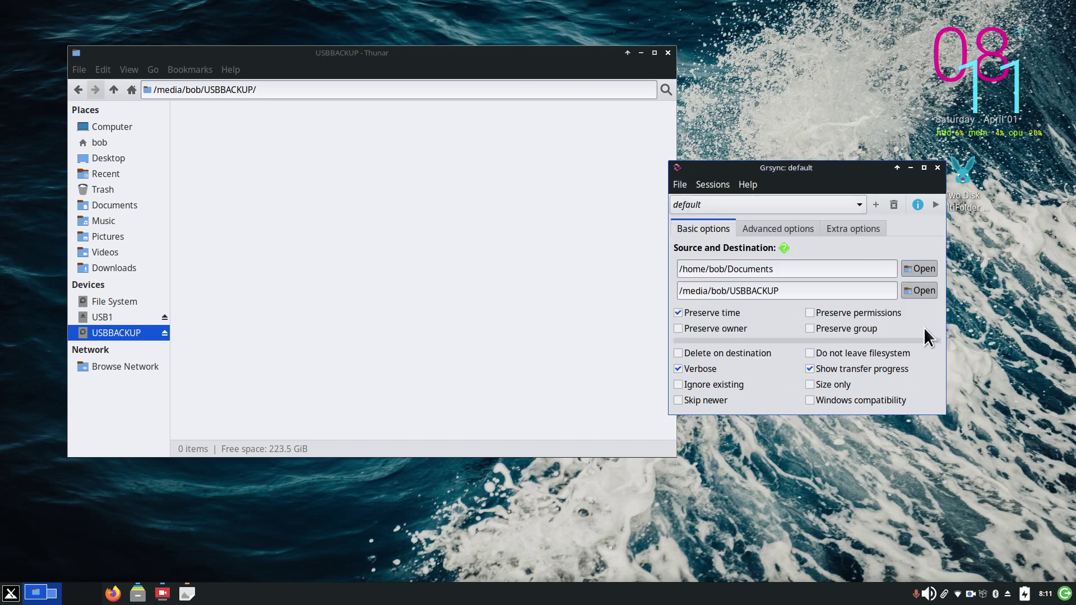
# Step: Enable the switch button in the Grsync preferences and test it by swapping source and destination back and forth
pyautogui.click(681, 186)
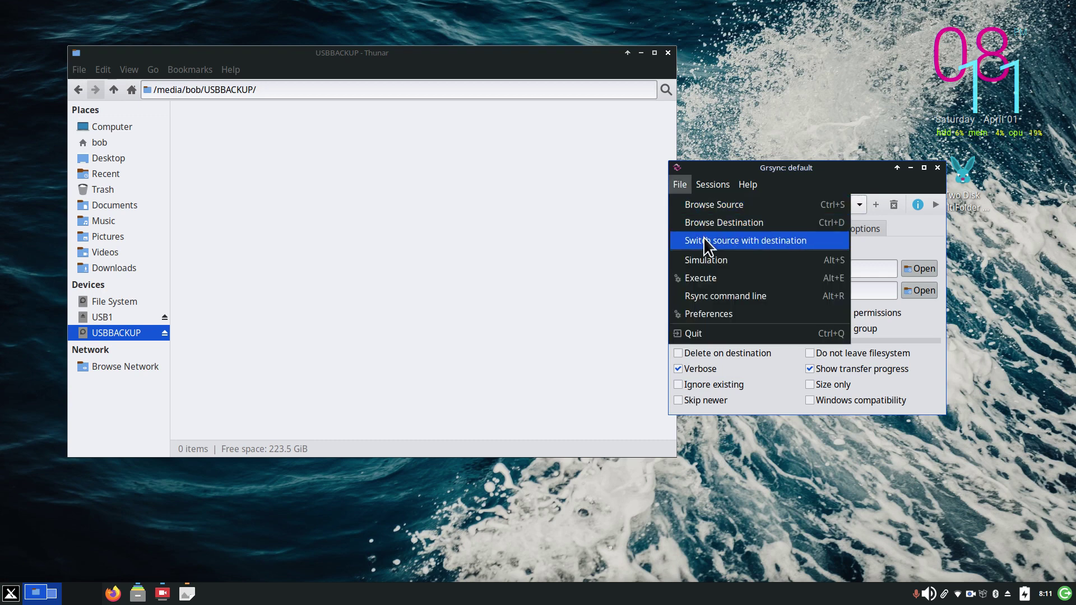
pyautogui.click(720, 315)
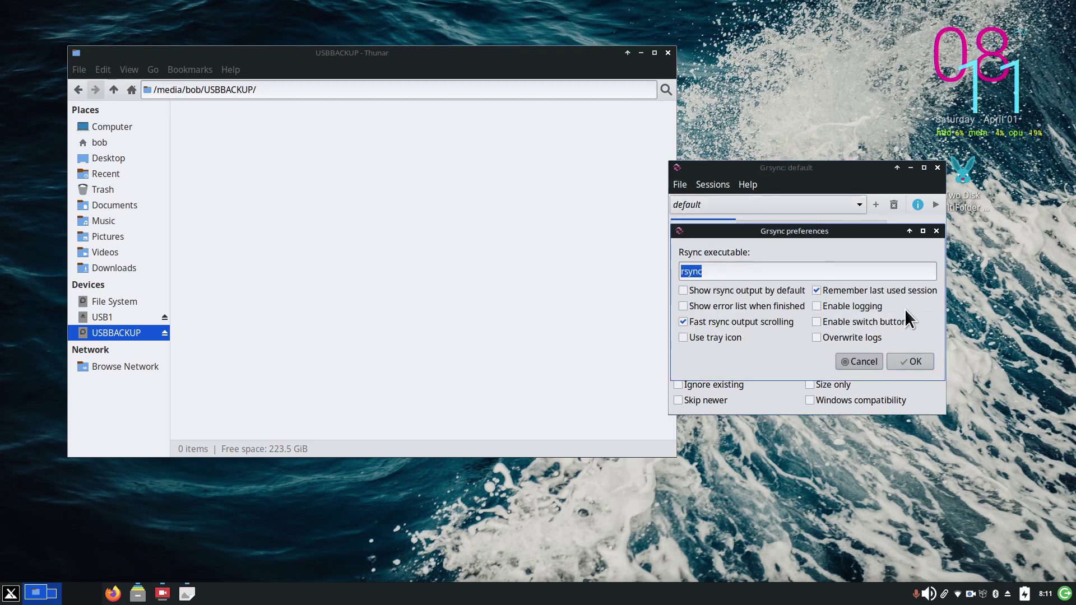
pyautogui.click(816, 322)
pyautogui.click(910, 362)
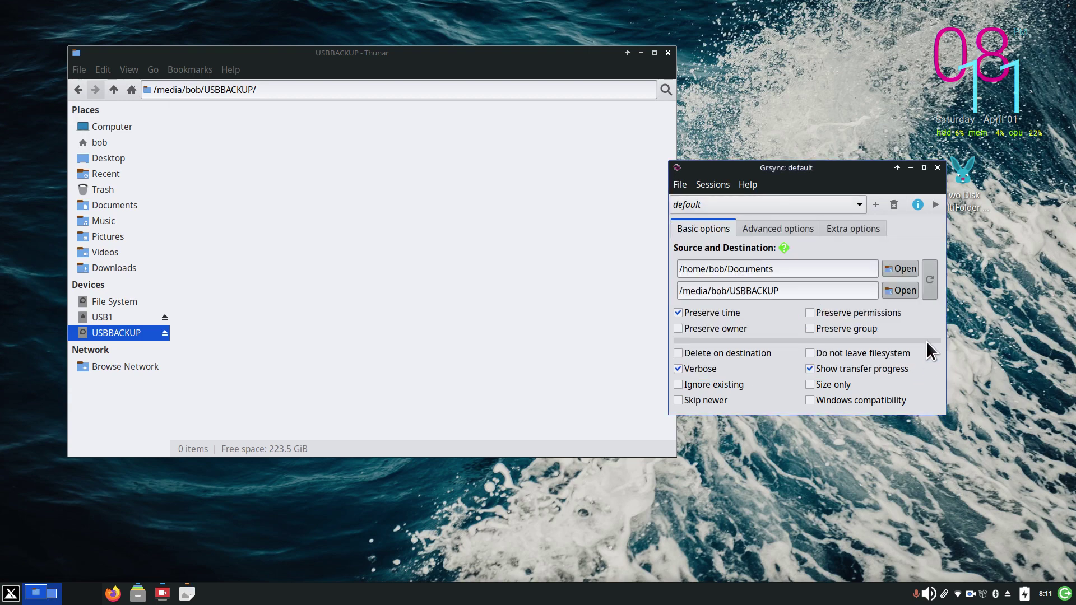
pyautogui.click(930, 280)
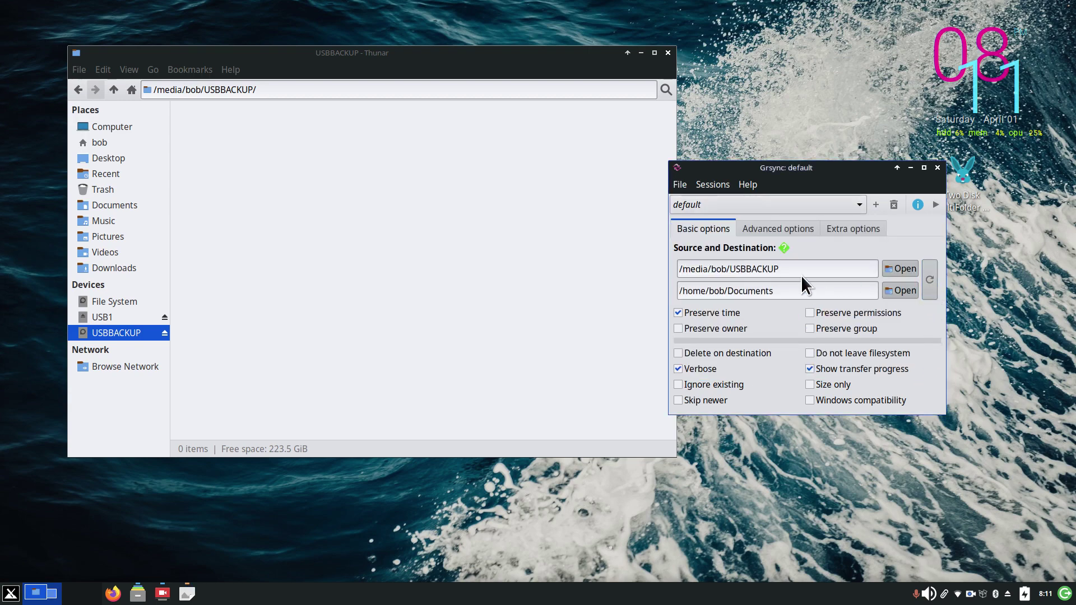
pyautogui.click(932, 282)
# Step: Display the rsync command line for the current session and move its dialog clear of the Grsync settings
pyautogui.click(679, 185)
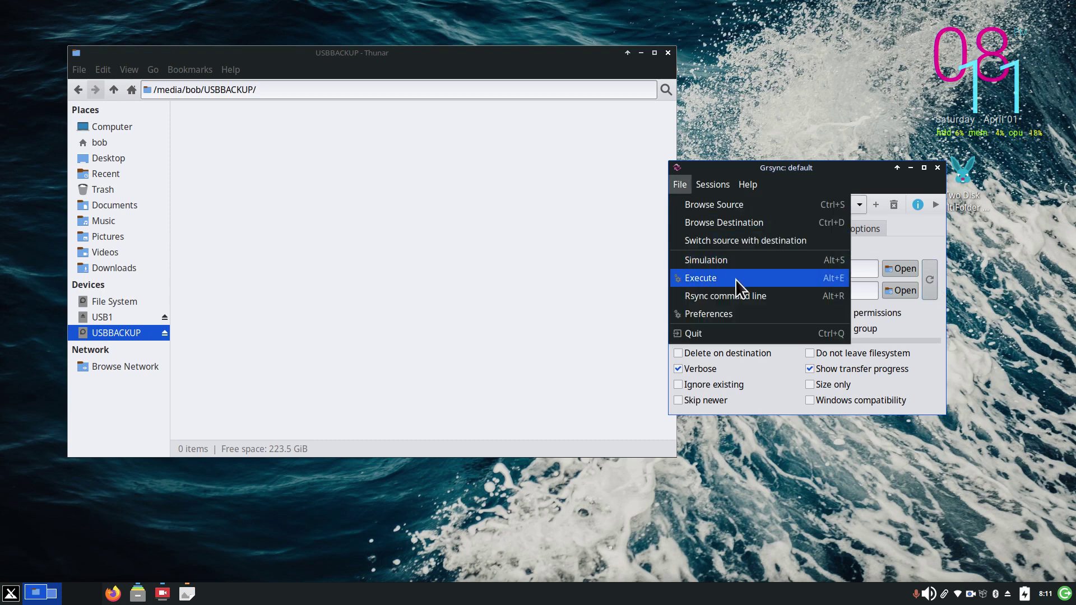
pyautogui.click(743, 296)
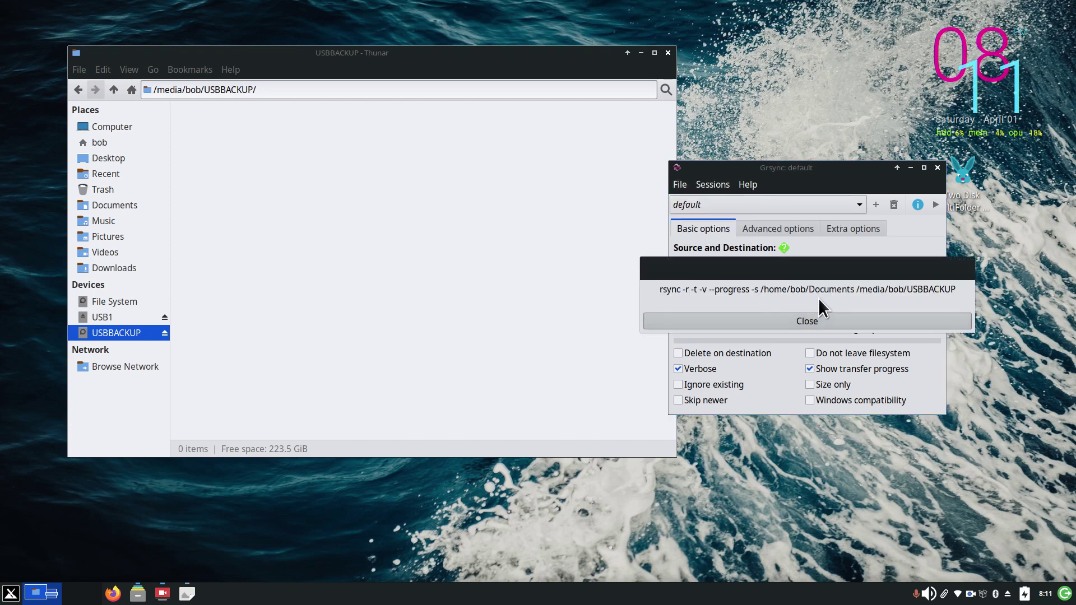
pyautogui.moveTo(795, 274); pyautogui.dragTo(511, 238)
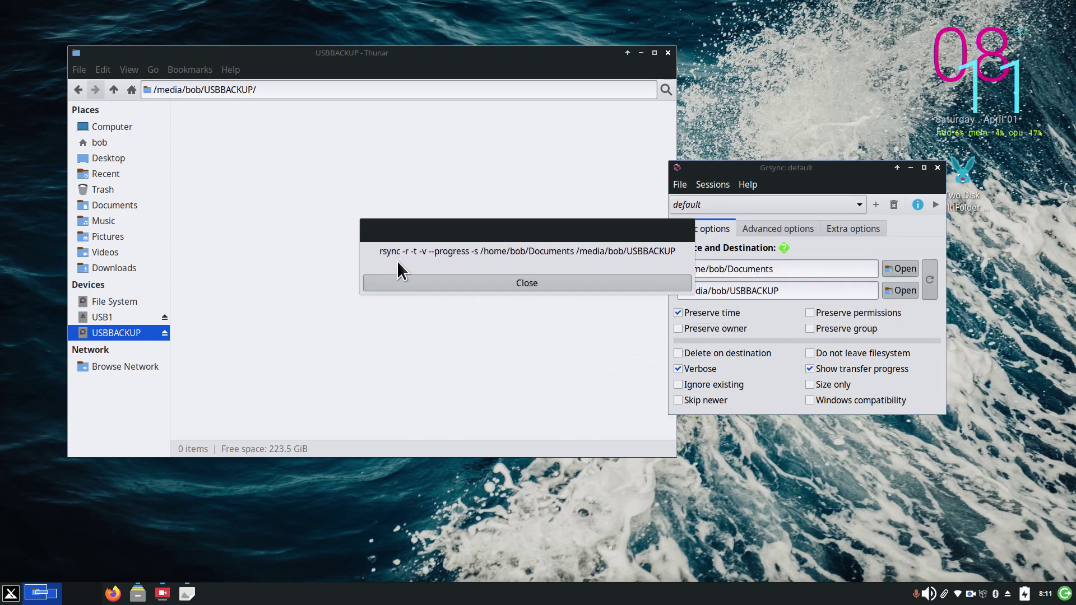
# Step: Highlight the rsync command name in the command line dialog and close it, and review the Grsync preferences without changing them
pyautogui.moveTo(401, 251)
pyautogui.mouseDown()
pyautogui.moveTo(370, 249)
pyautogui.moveTo(414, 255)
pyautogui.mouseUp()
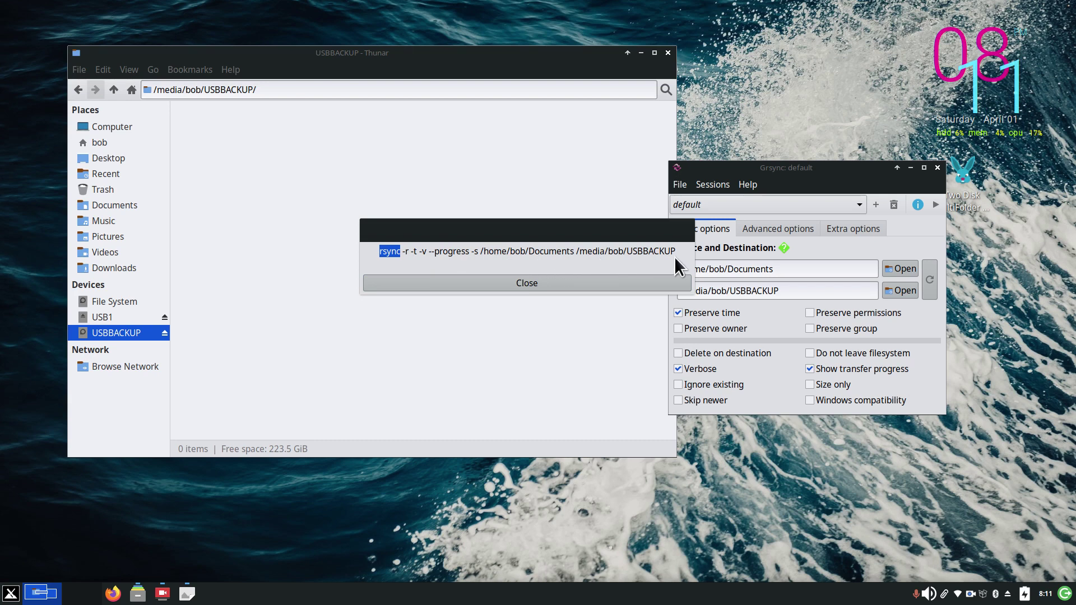
pyautogui.click(615, 279)
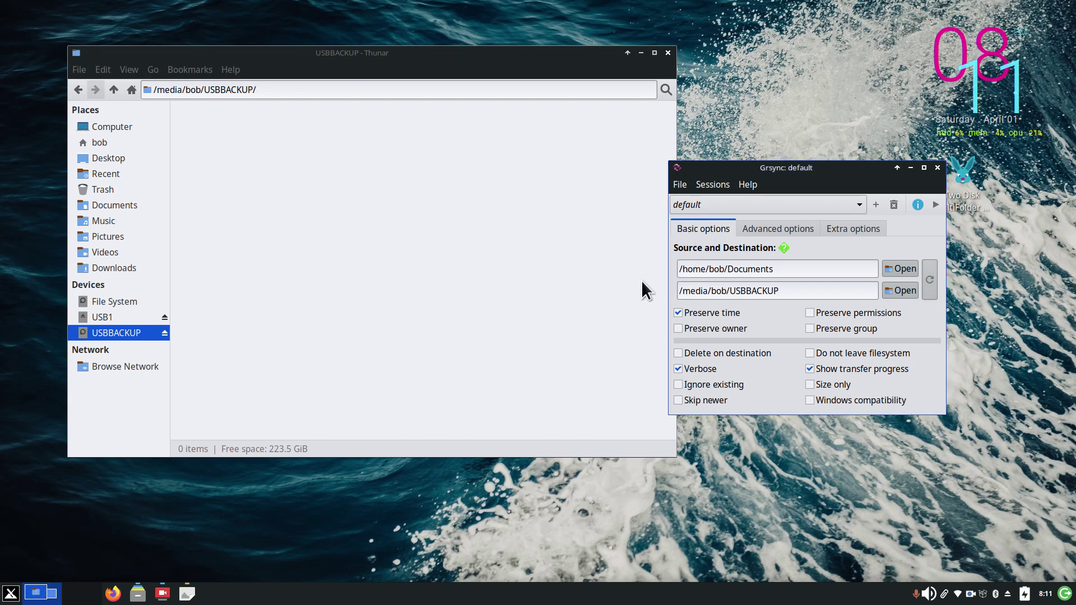
pyautogui.click(681, 184)
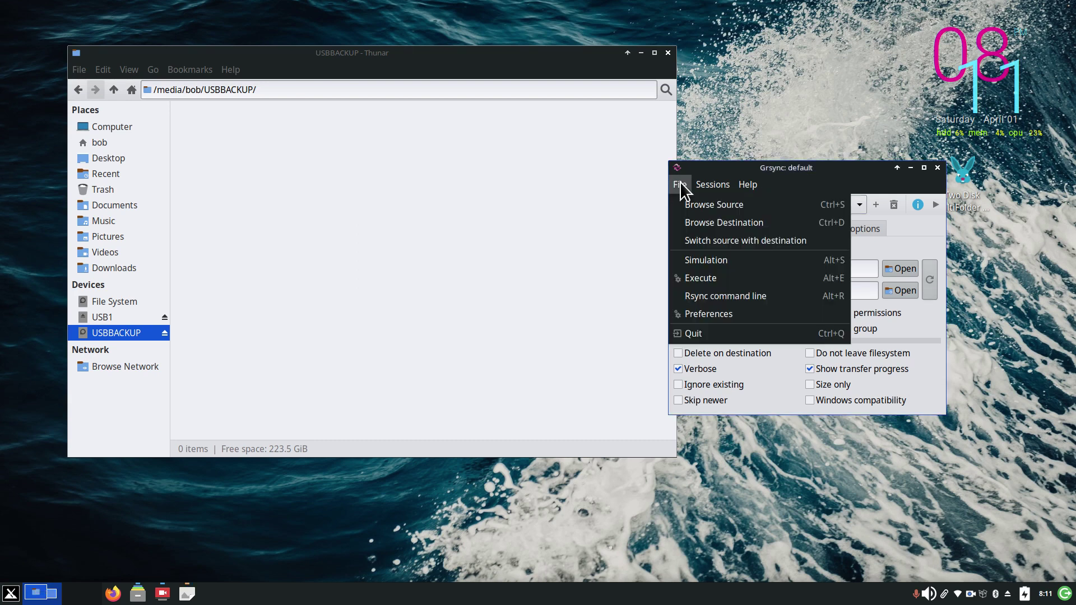
pyautogui.click(756, 314)
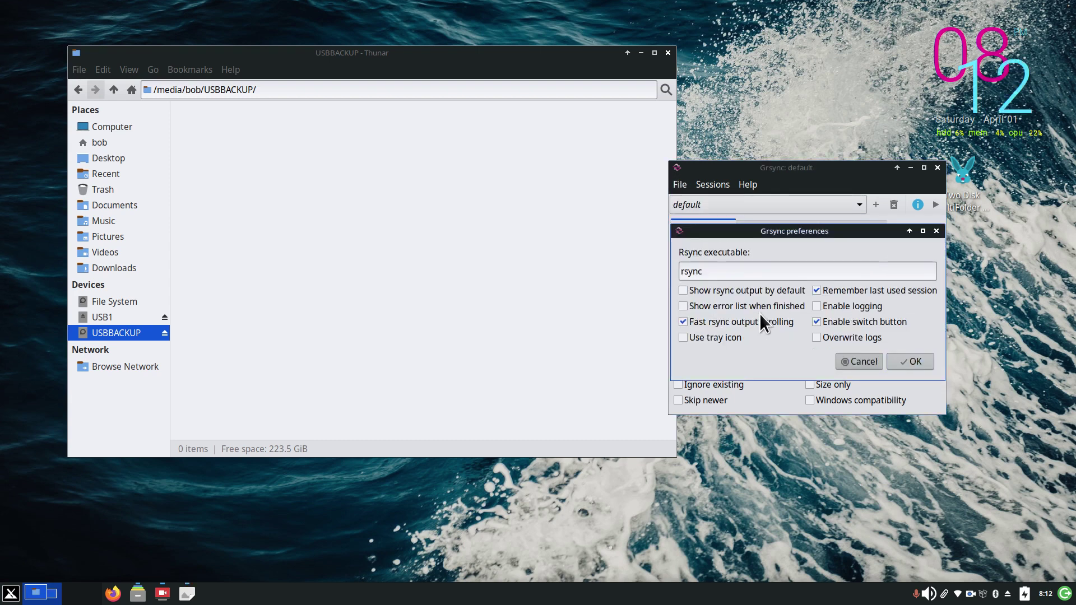
pyautogui.click(863, 361)
# Step: Look over the session add, delete, import and export commands and the list of saved backup sessions
pyautogui.click(711, 184)
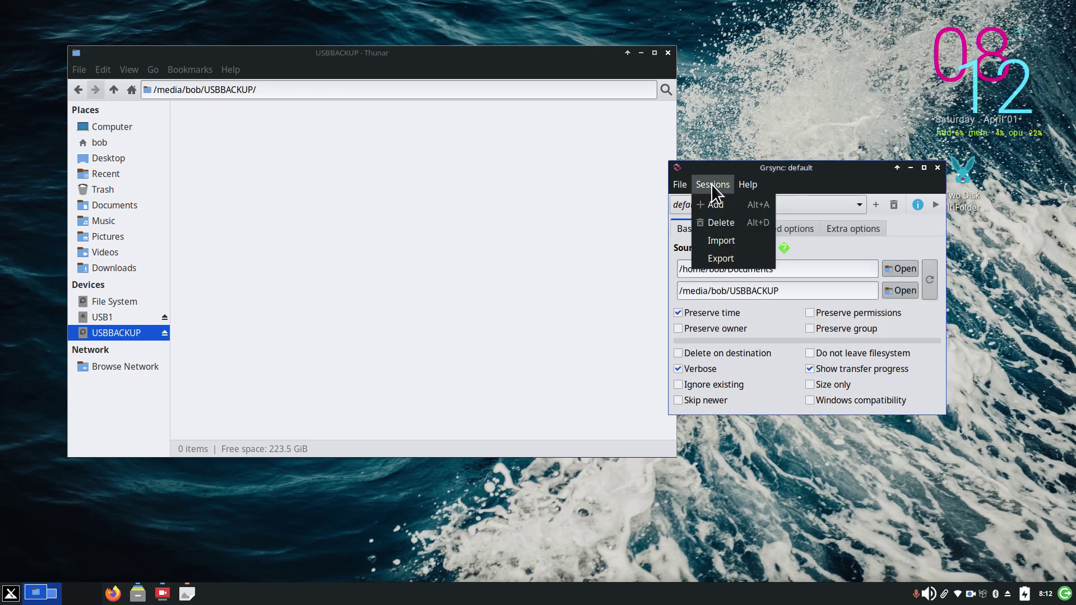
pyautogui.click(839, 173)
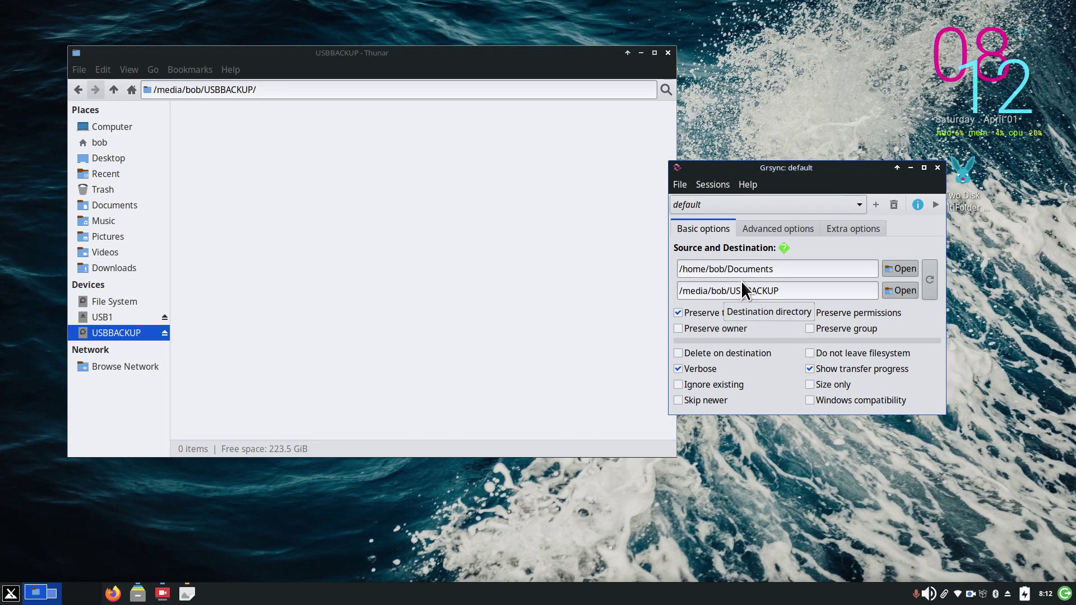
pyautogui.click(858, 203)
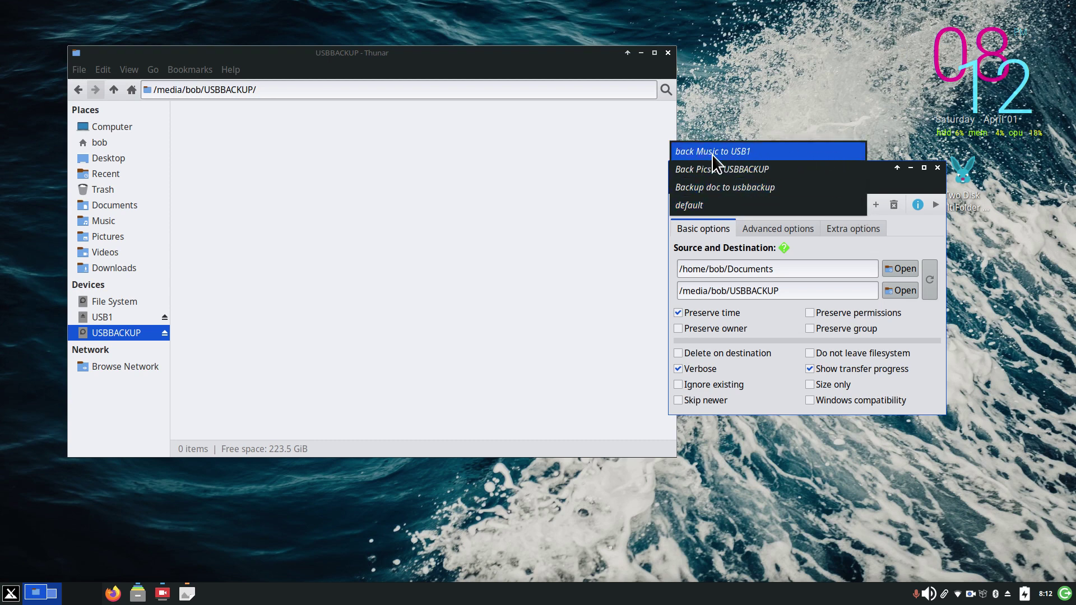
pyautogui.click(921, 203)
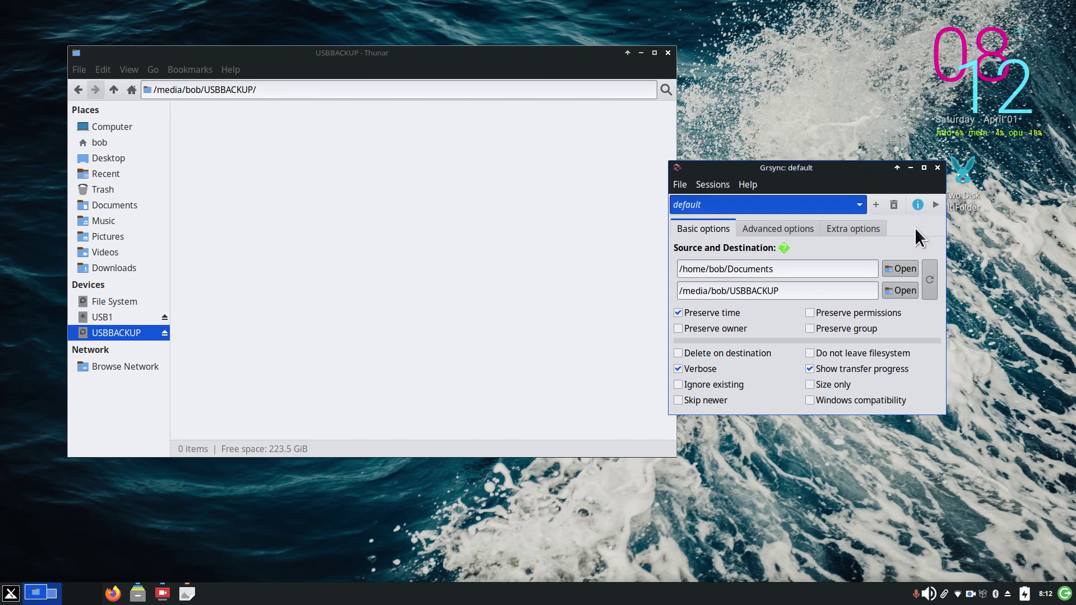
pyautogui.click(715, 186)
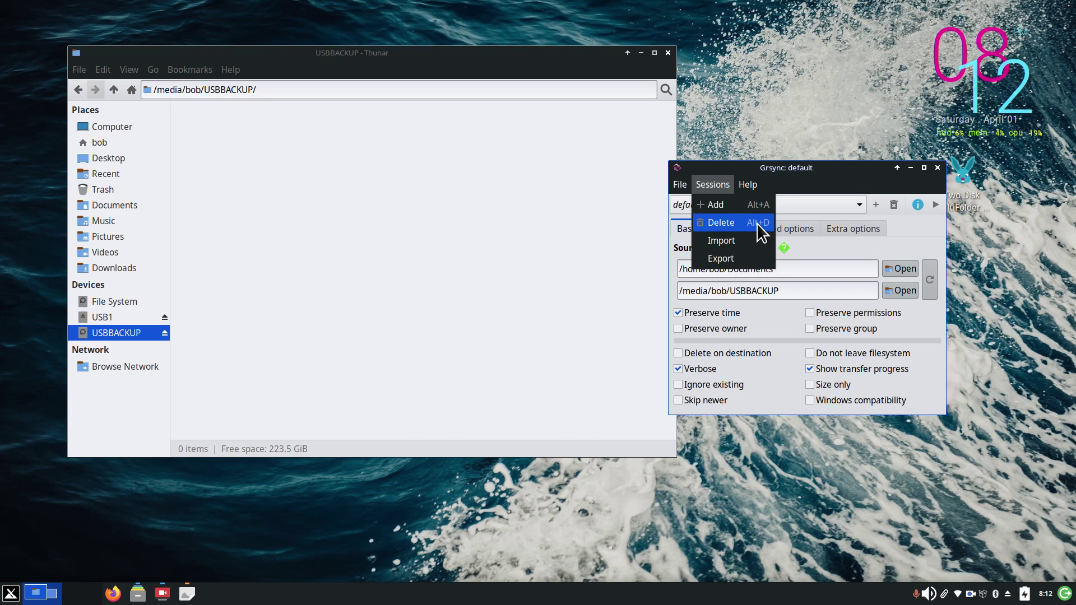
pyautogui.click(906, 230)
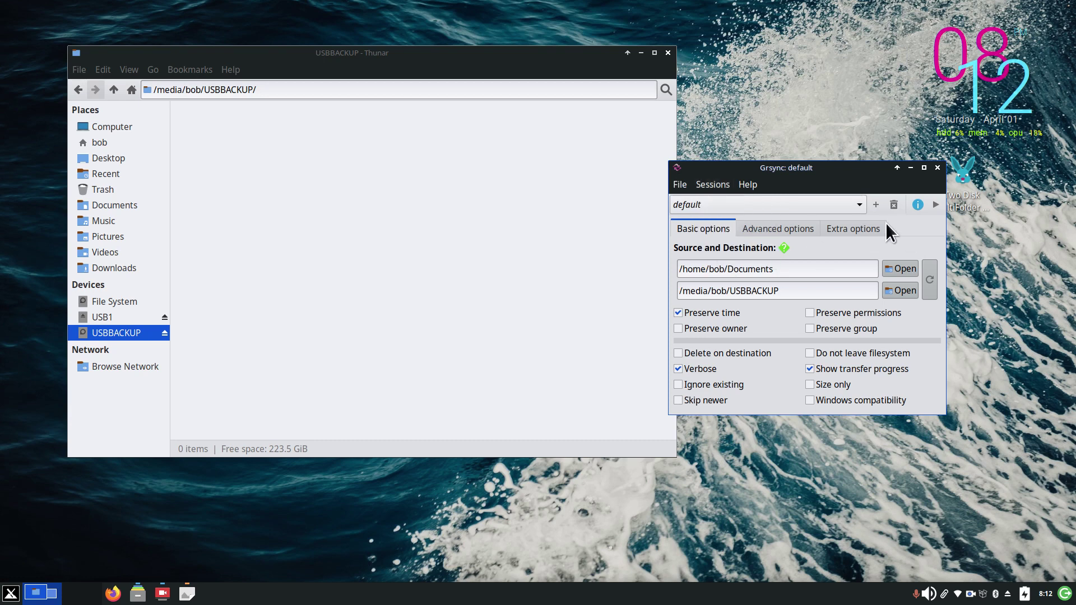
# Step: View the rsync version and capabilities information and close it, and look over the remaining help entries
pyautogui.click(748, 184)
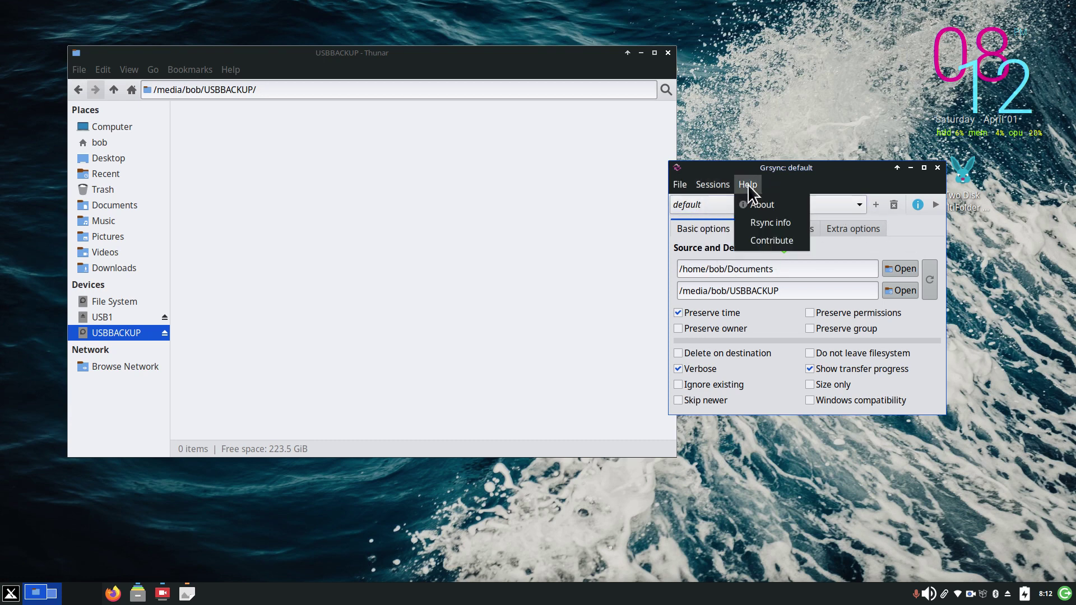
pyautogui.click(775, 227)
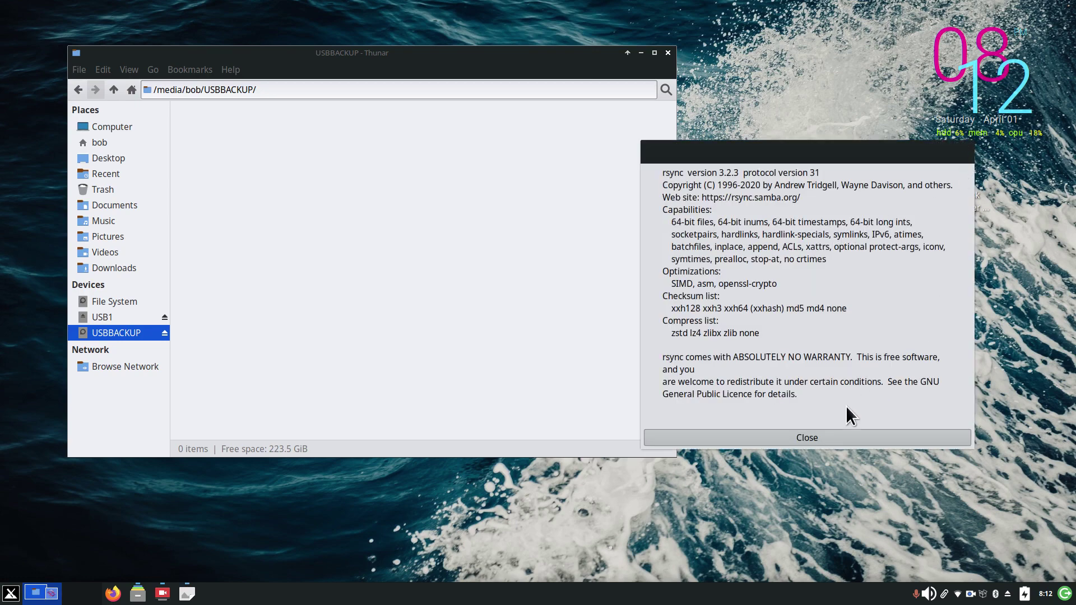
pyautogui.click(864, 432)
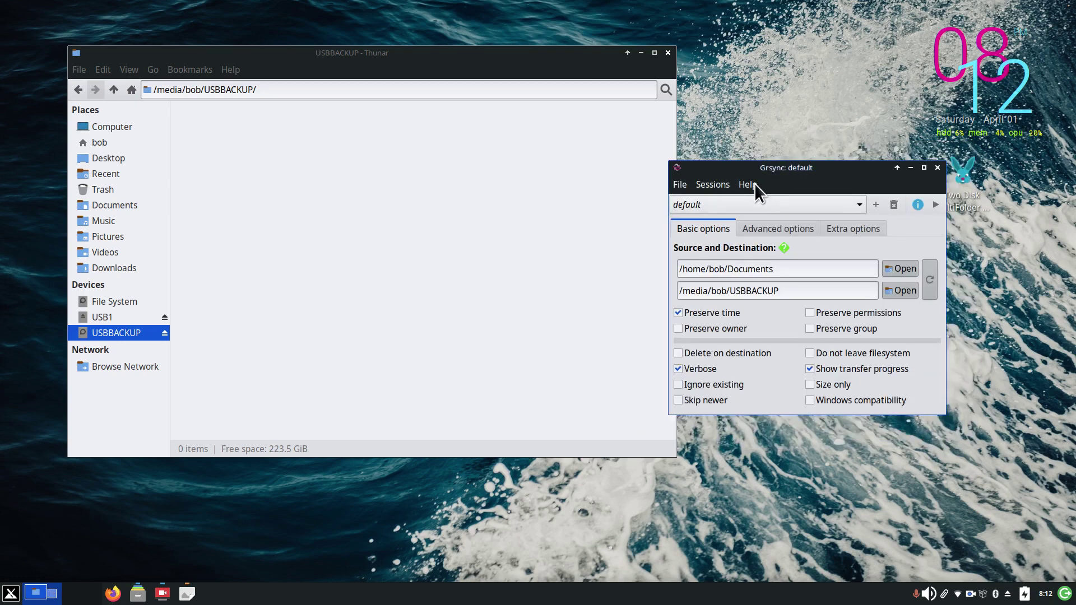
pyautogui.click(751, 184)
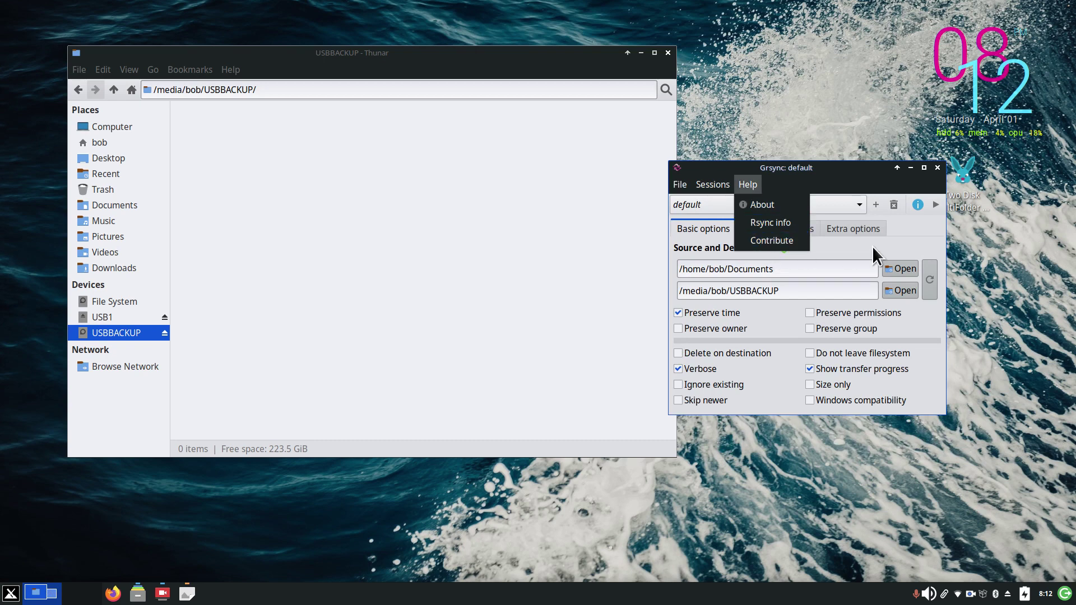
pyautogui.click(919, 233)
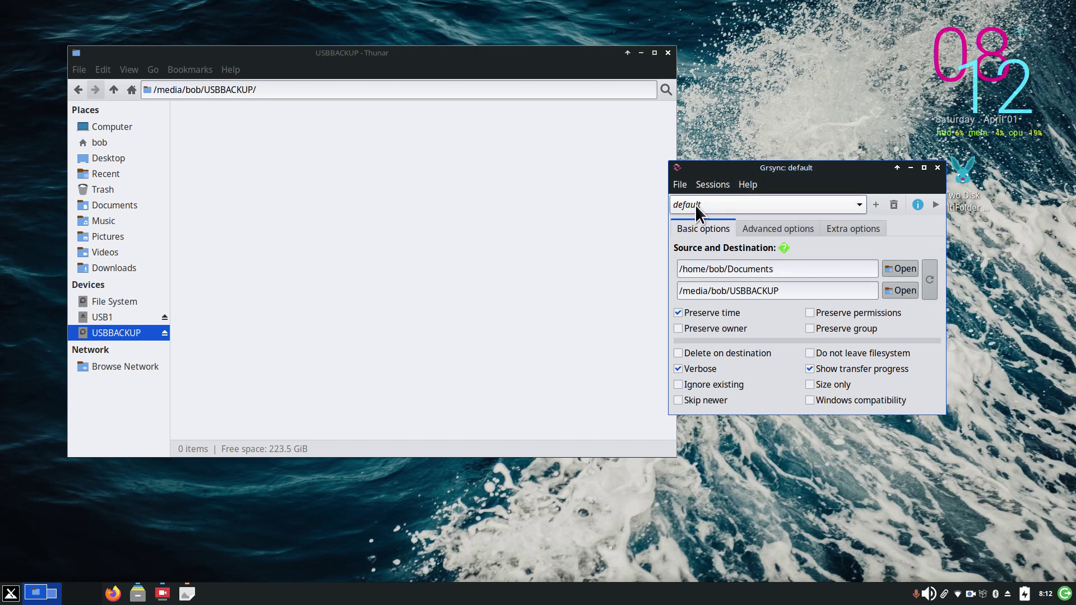
# Step: Clear the source and destination paths and run a simulation of the default session with both empty
pyautogui.tripleClick(793, 268)
pyautogui.press('BackSpace')
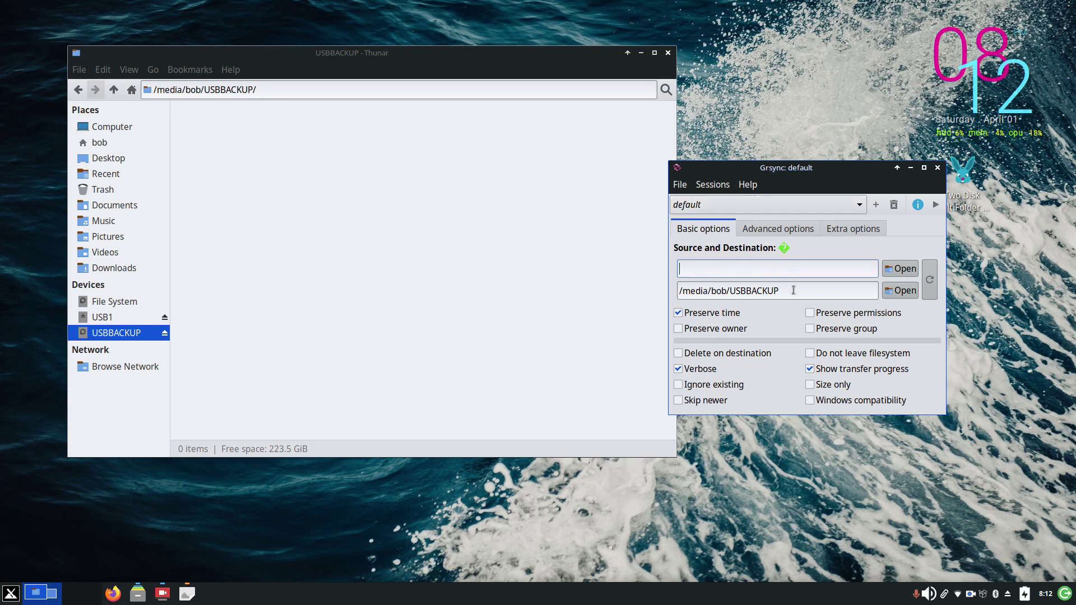
pyautogui.tripleClick(695, 296)
pyautogui.press('BackSpace')
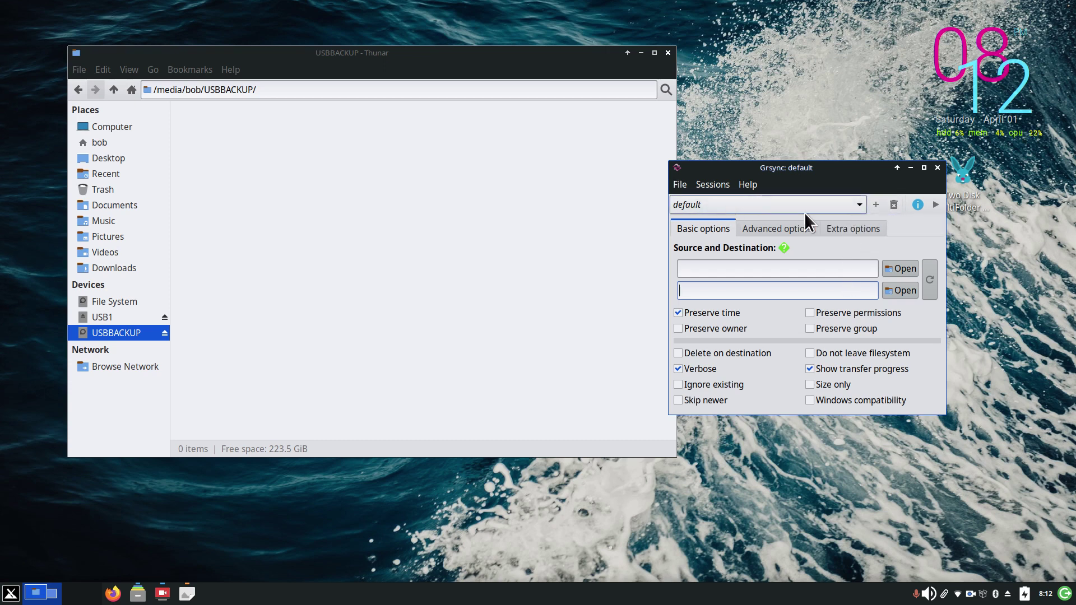
pyautogui.click(918, 206)
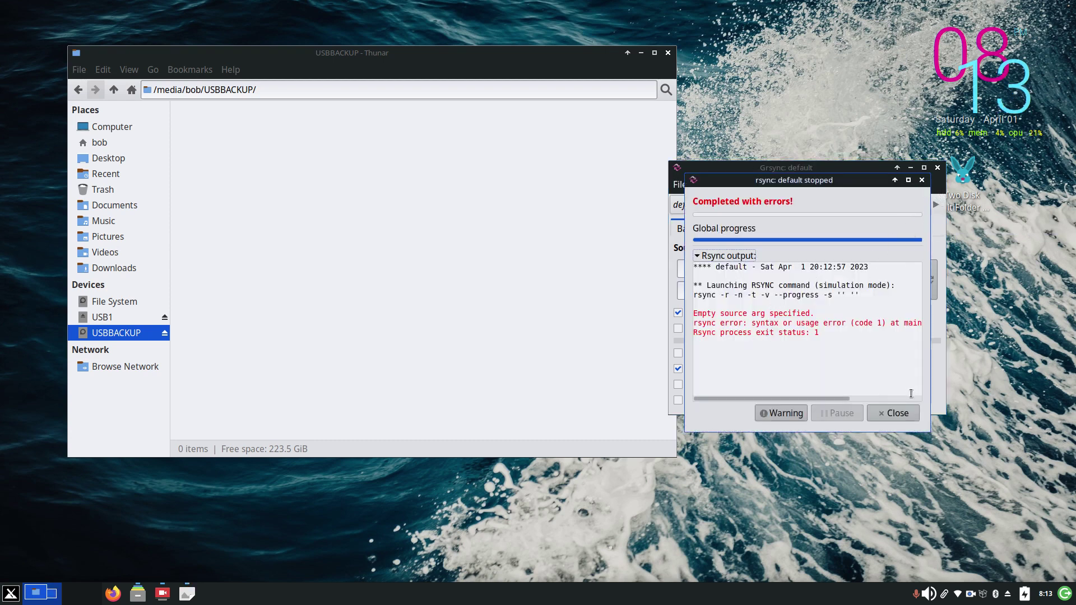
pyautogui.click(896, 413)
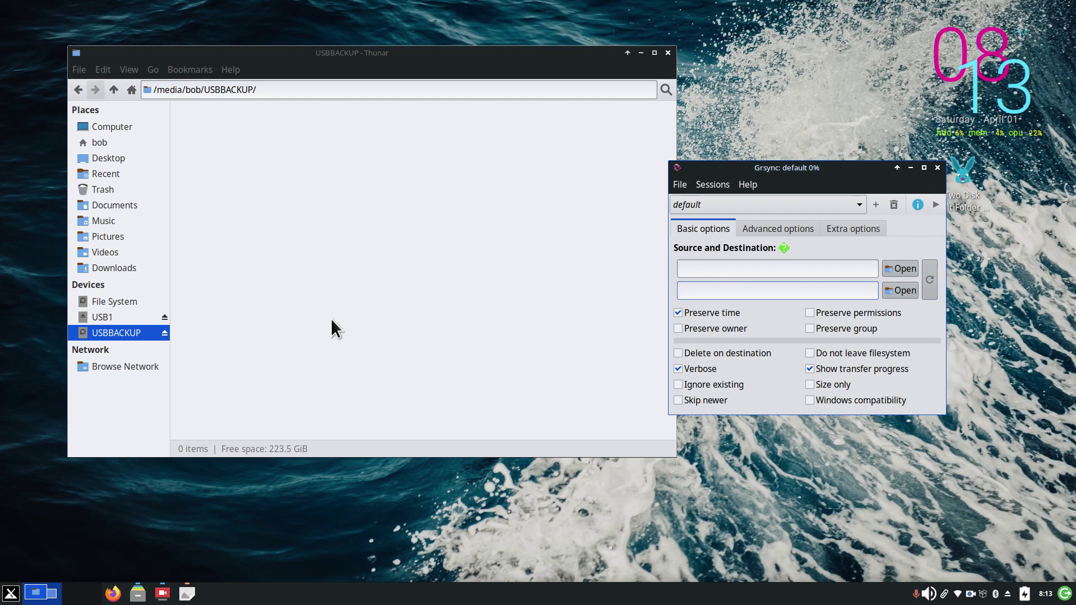
# Step: Set the backup source to the home Documents folder and the destination to the USB1 drive
pyautogui.click(907, 267)
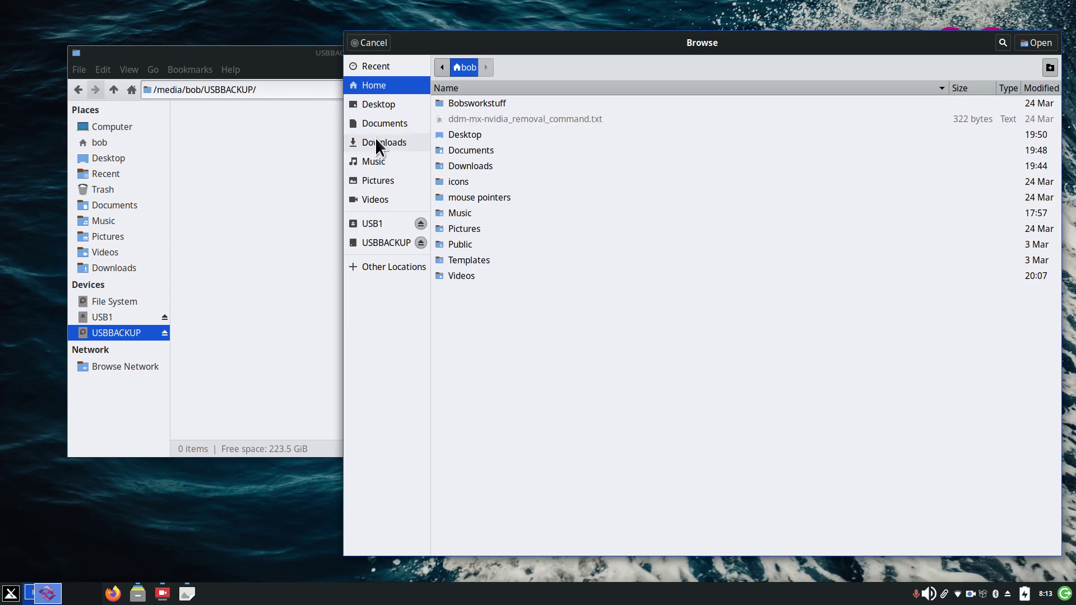
pyautogui.click(369, 123)
pyautogui.click(1035, 42)
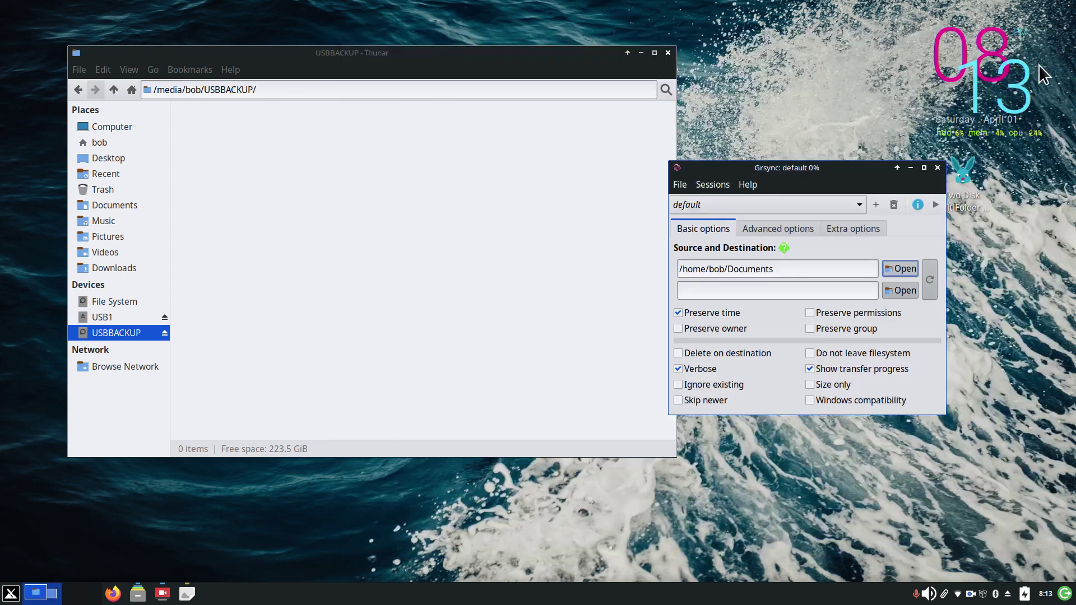
pyautogui.click(900, 291)
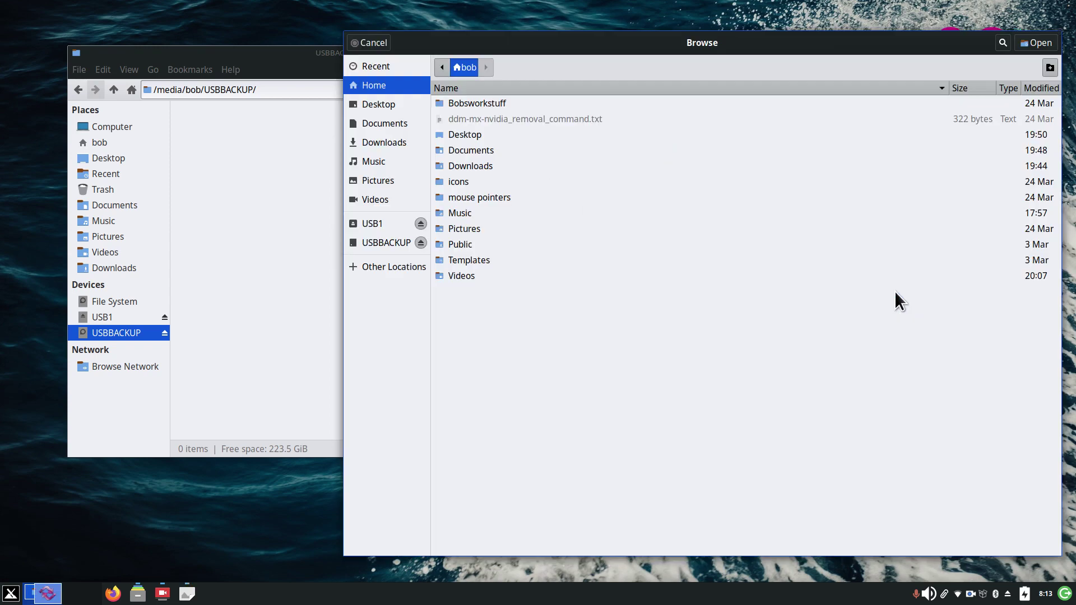
pyautogui.click(368, 222)
pyautogui.click(1046, 41)
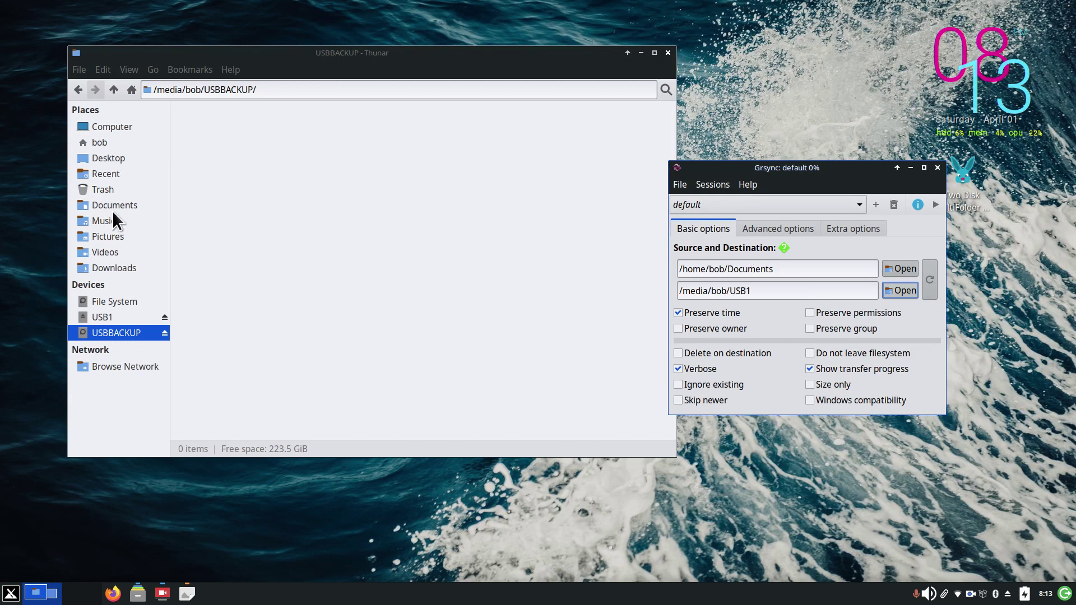
# Step: Display the USB1 drive in the file manager and execute the Documents backup to it, closing the progress dialog when done
pyautogui.click(108, 318)
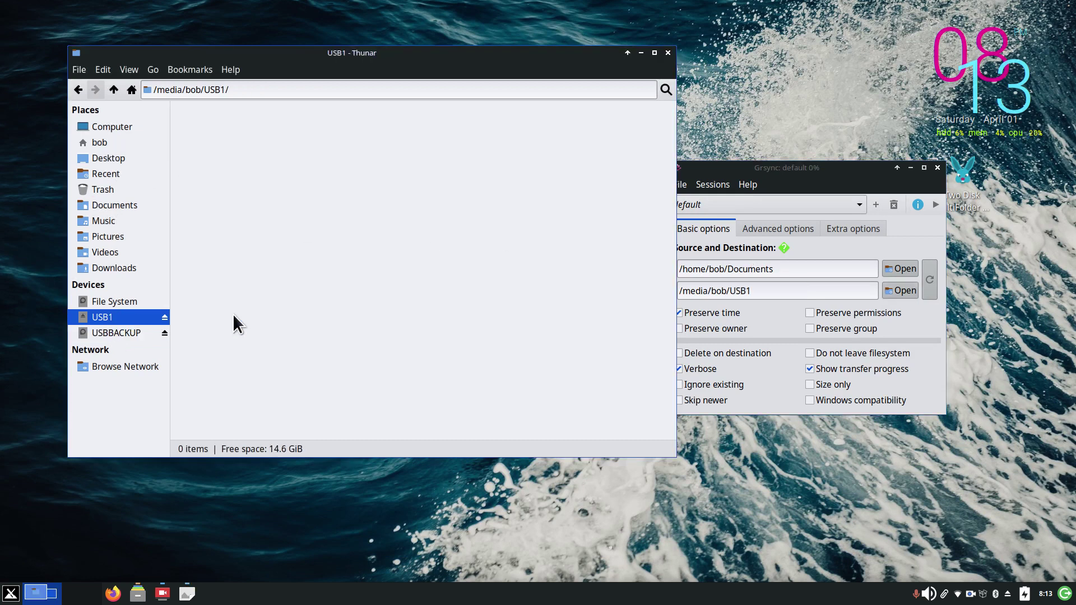
pyautogui.click(935, 205)
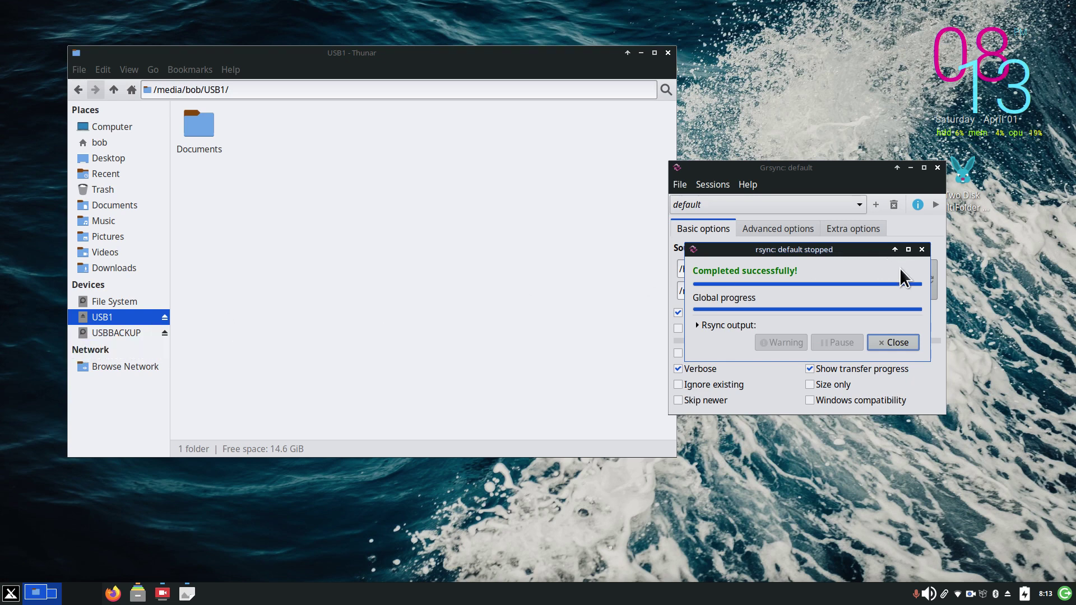
pyautogui.click(894, 343)
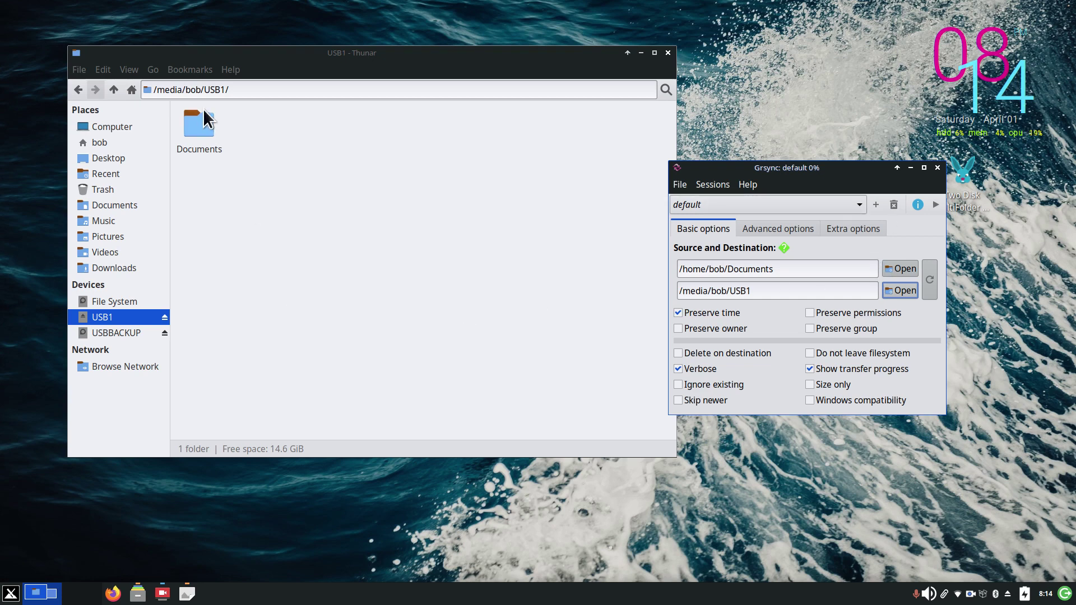
# Step: Display the USBBACKUP drive in the file manager and set the backup source to the Music folder and the destination to USBBACKUP
pyautogui.click(126, 334)
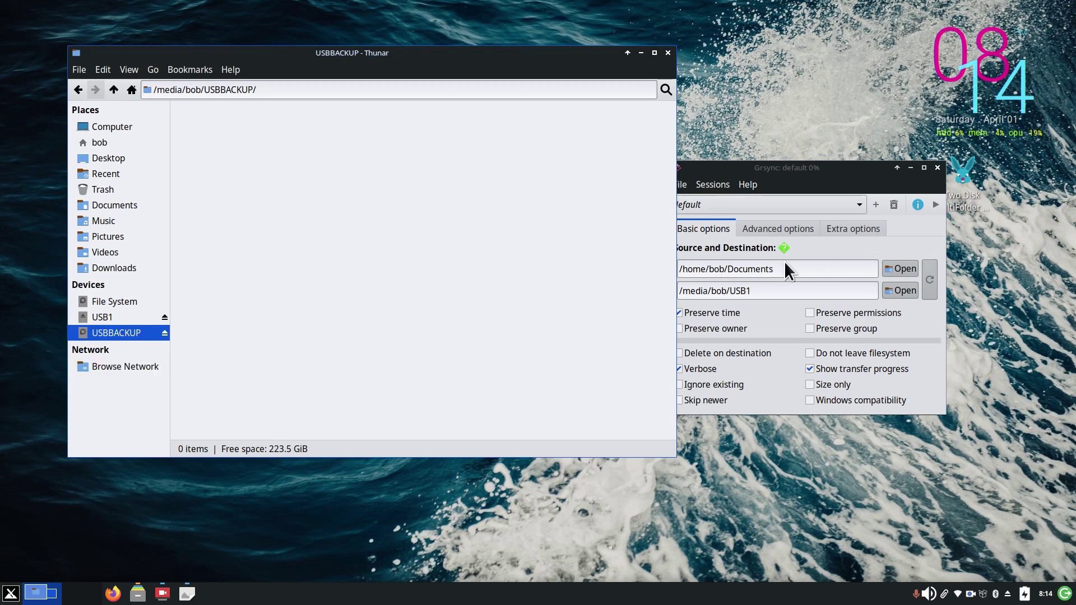
pyautogui.click(903, 269)
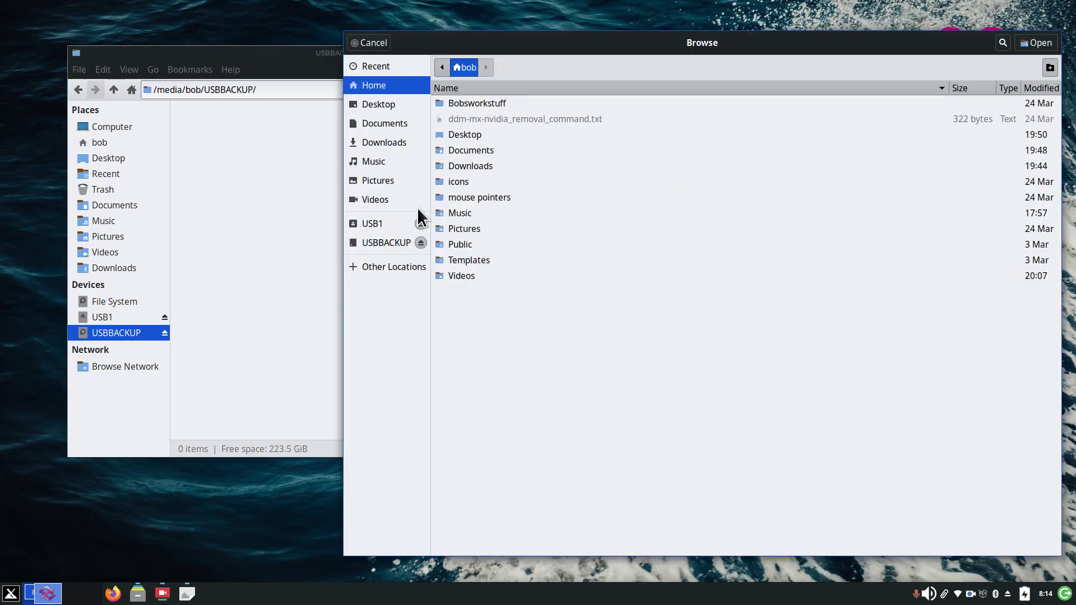
pyautogui.click(374, 161)
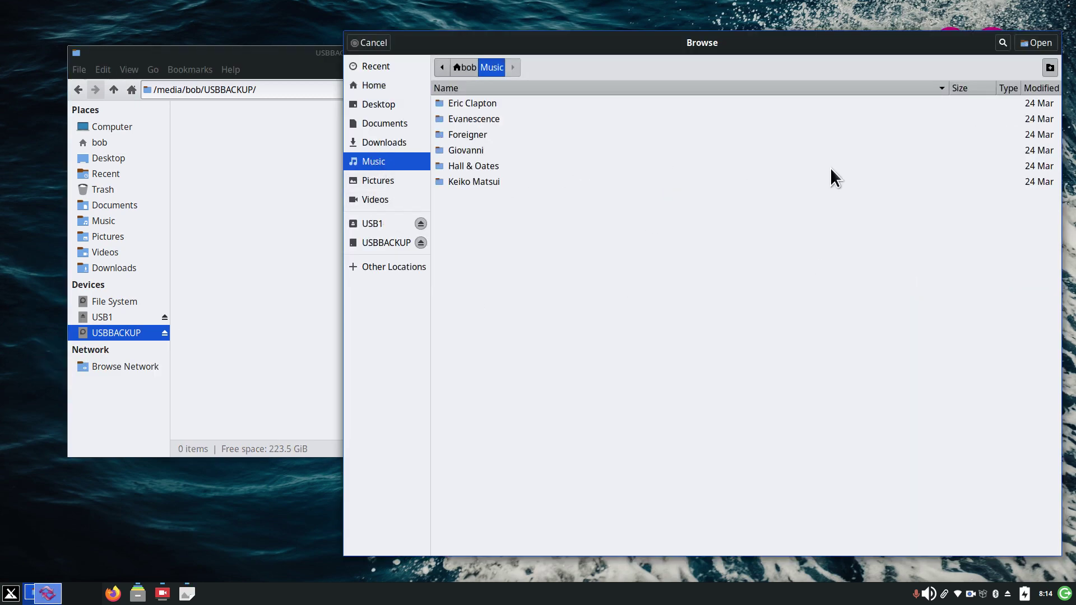
pyautogui.click(1037, 43)
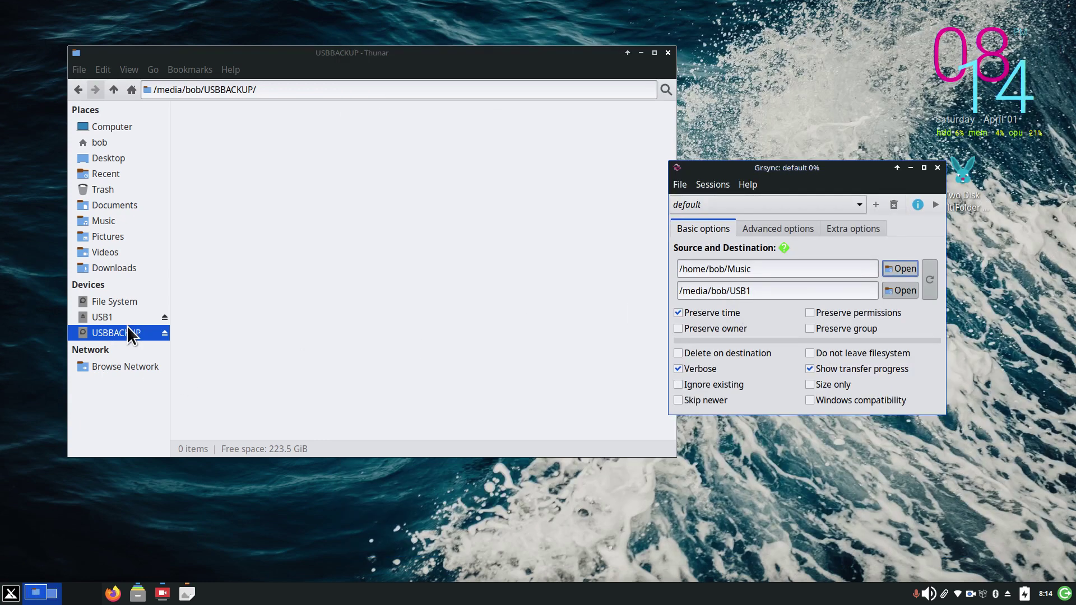
pyautogui.click(899, 291)
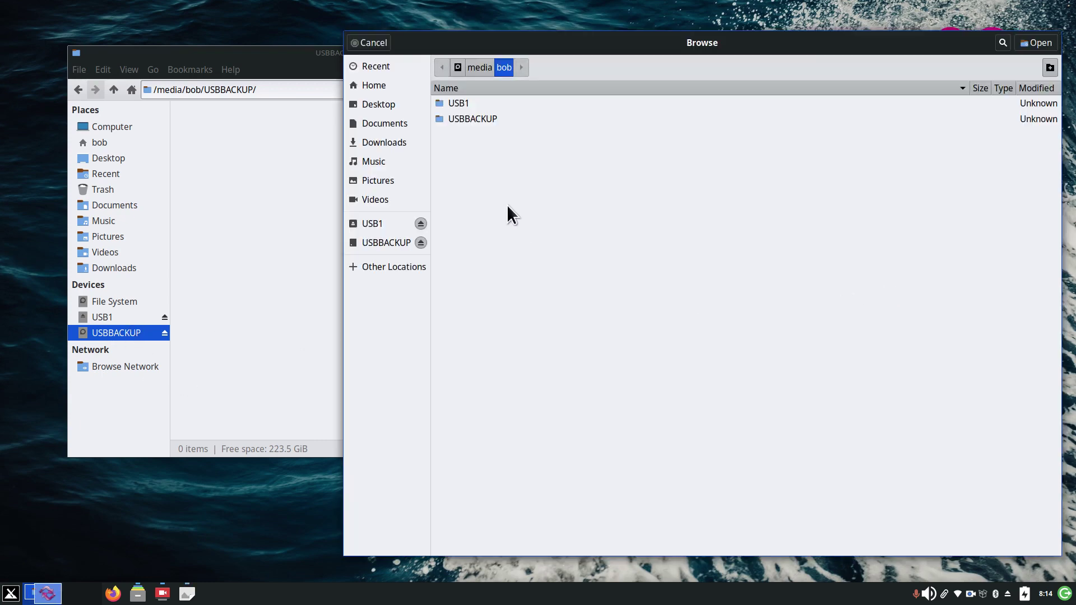
pyautogui.click(417, 242)
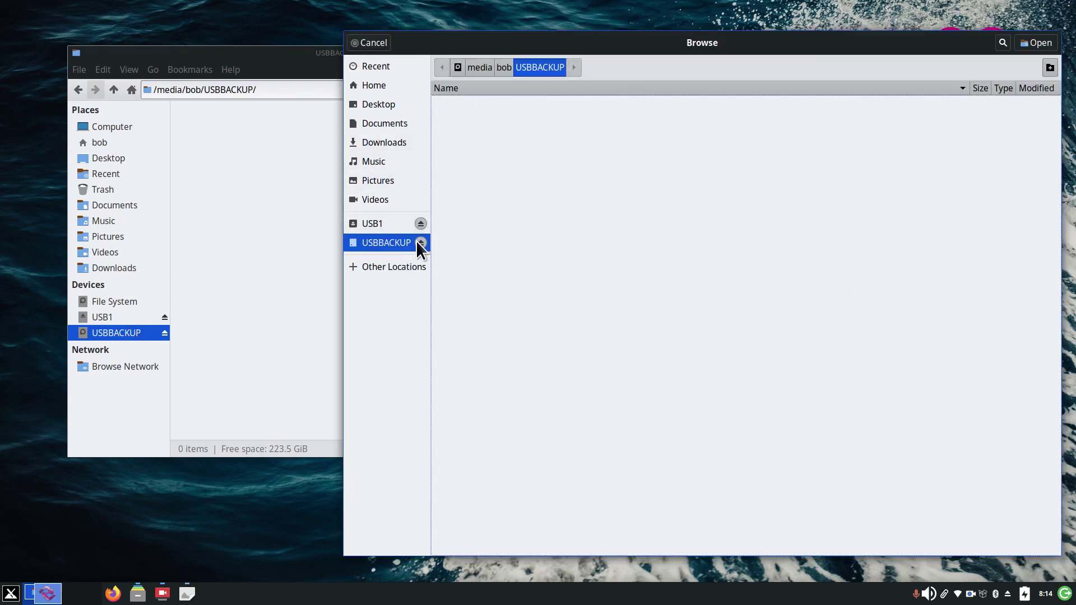
pyautogui.click(1037, 42)
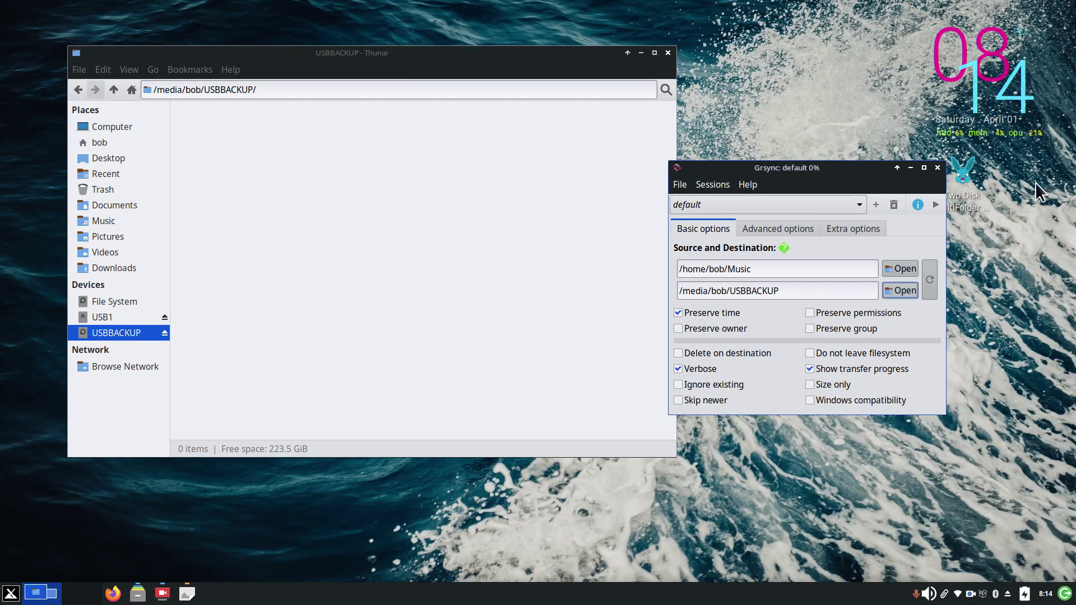
# Step: Execute the Music backup to USBBACKUP, compare the home Music folder with the drive in the file manager, and close the progress dialog
pyautogui.click(934, 205)
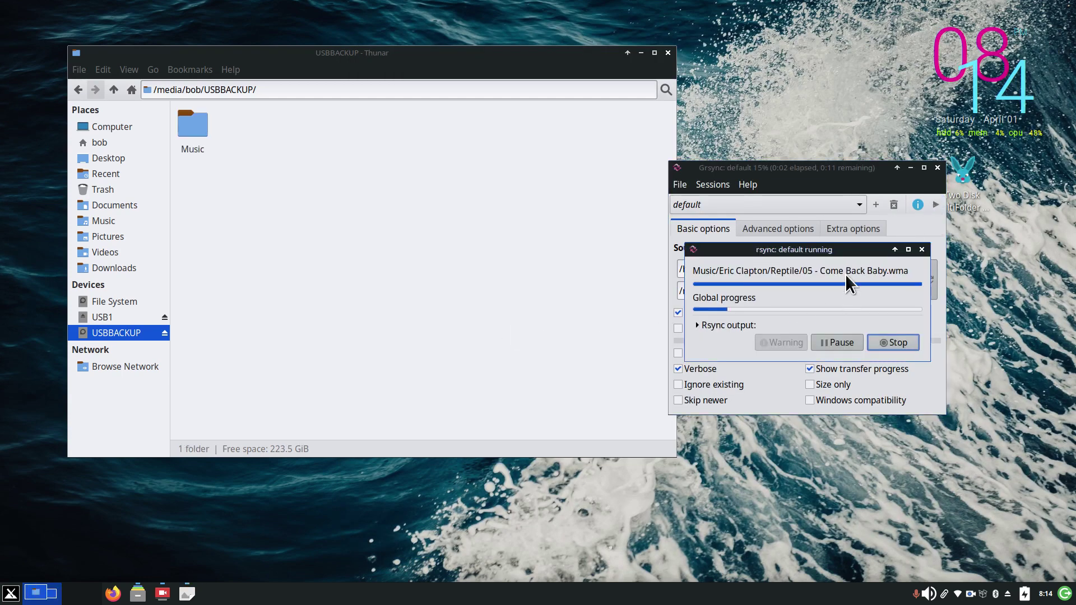
pyautogui.moveTo(824, 249); pyautogui.dragTo(542, 275)
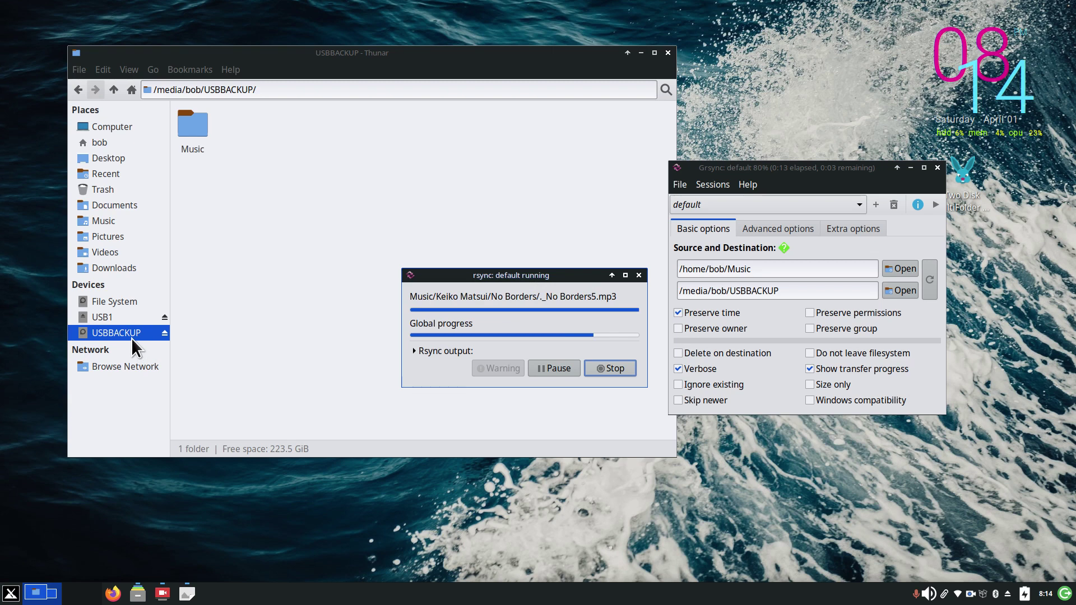
pyautogui.moveTo(132, 339)
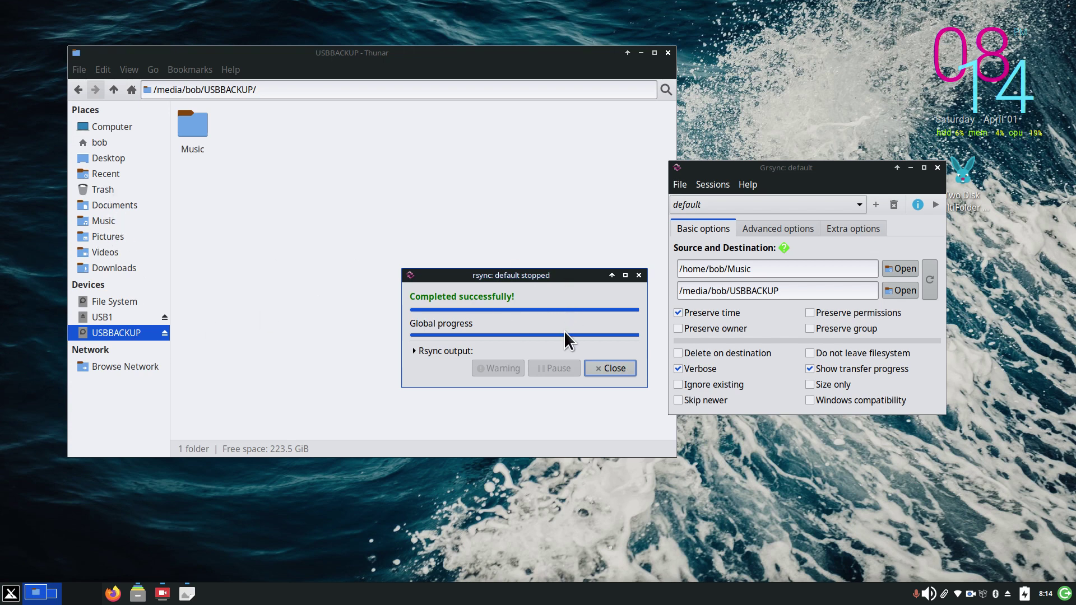
pyautogui.click(93, 222)
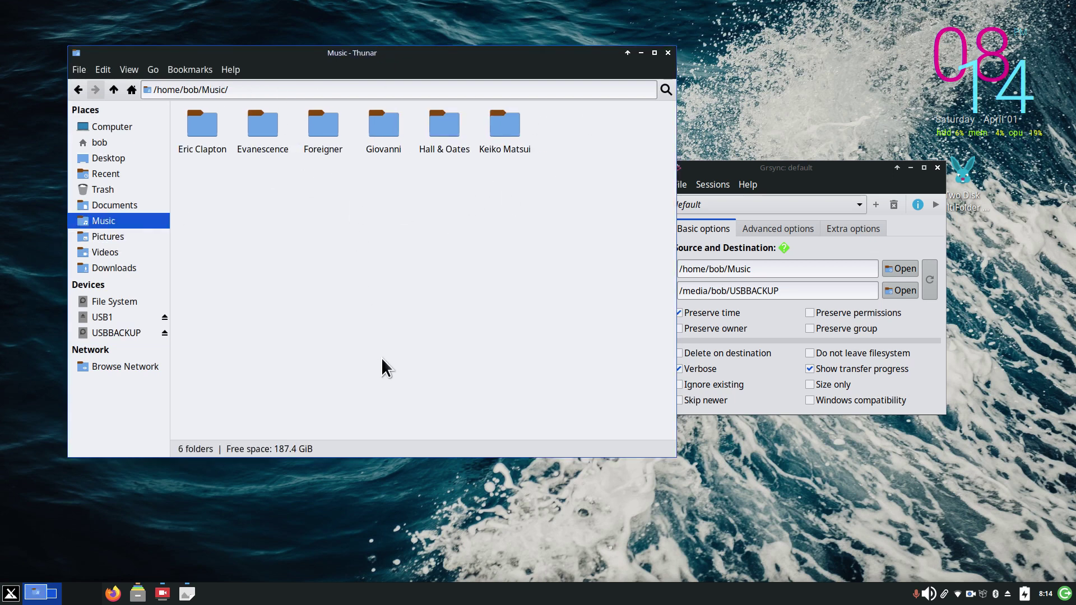
pyautogui.click(118, 333)
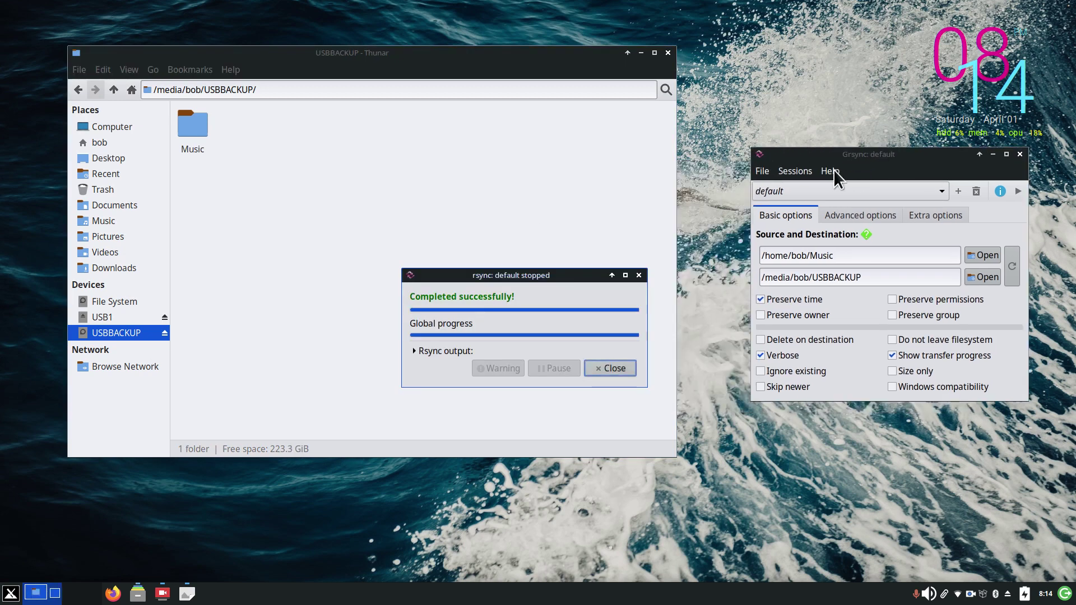
pyautogui.click(639, 276)
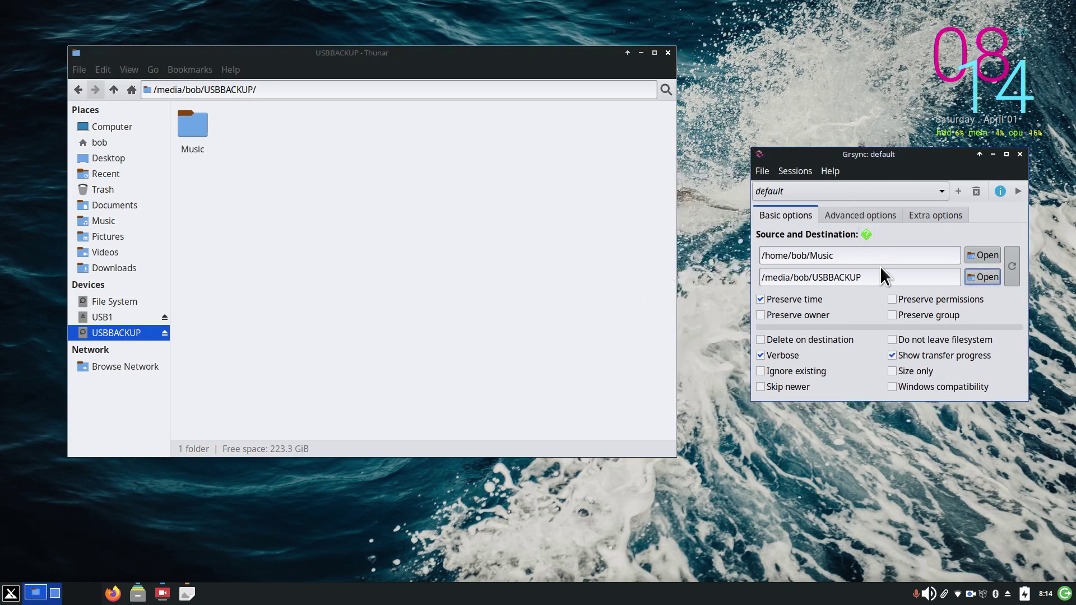
# Step: Examine Grsync's file and session commands and its advanced and extra options, returning to the basic options
pyautogui.moveTo(916, 162); pyautogui.dragTo(774, 194)
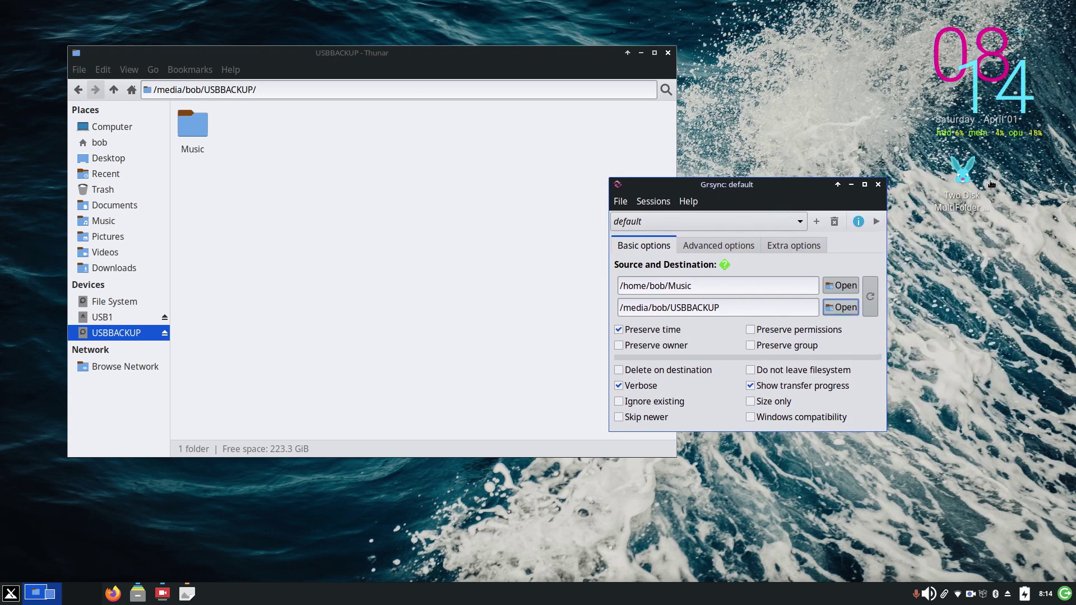
pyautogui.moveTo(966, 187)
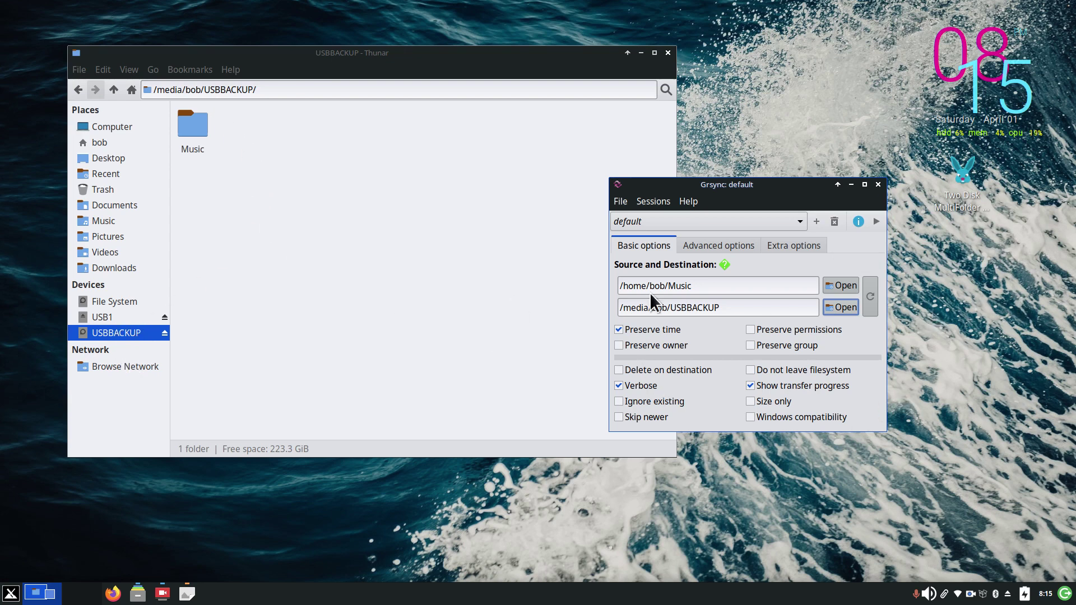
pyautogui.moveTo(781, 187)
pyautogui.mouseDown()
pyautogui.moveTo(796, 187)
pyautogui.moveTo(767, 194)
pyautogui.moveTo(803, 186)
pyautogui.mouseUp()
pyautogui.click(638, 201)
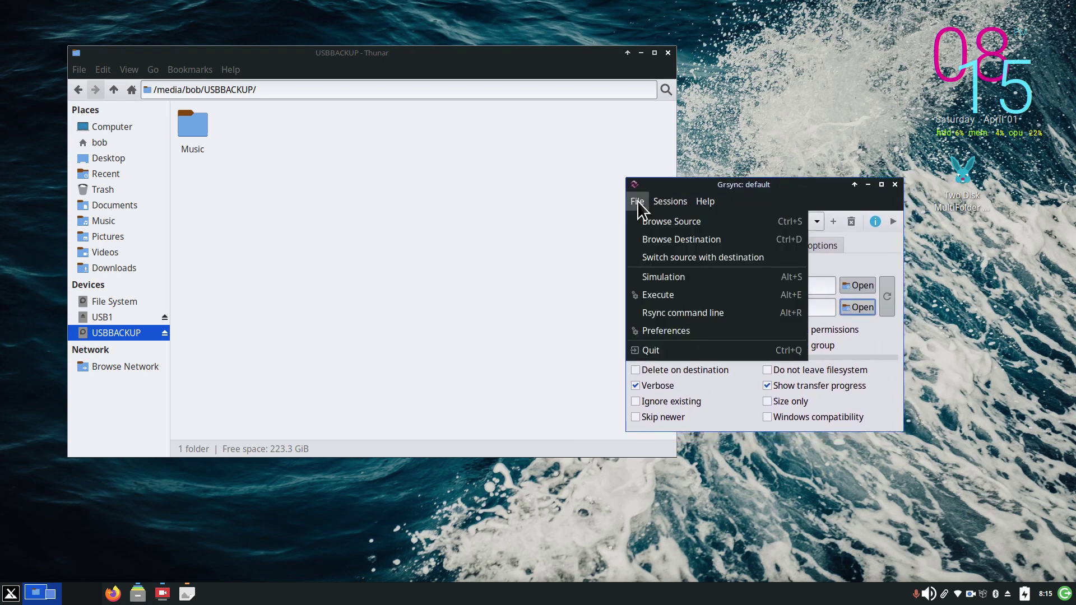
pyautogui.moveTo(653, 202)
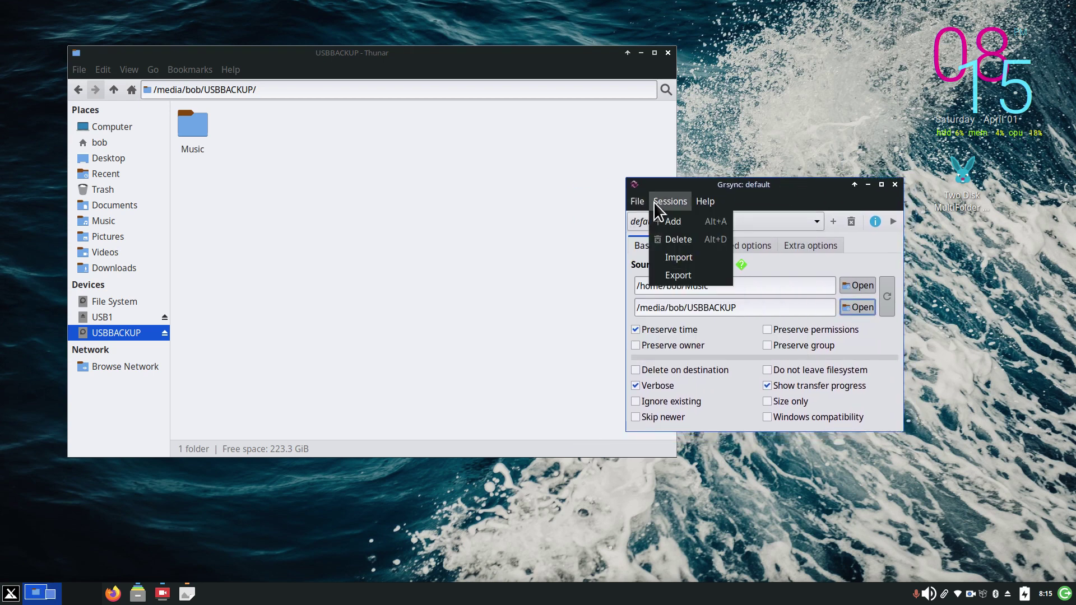
pyautogui.click(805, 199)
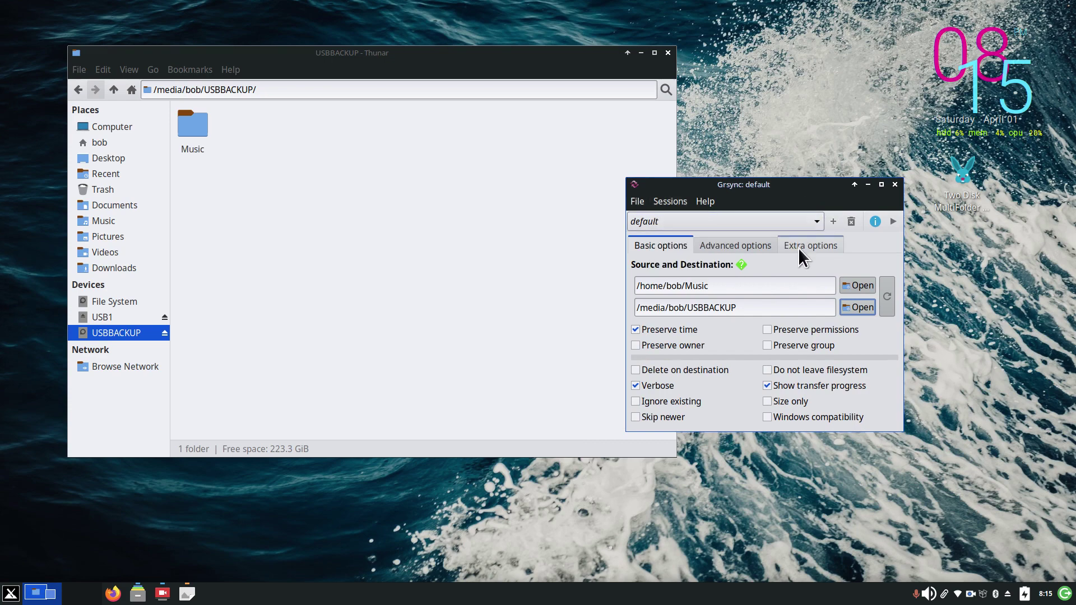
pyautogui.click(728, 247)
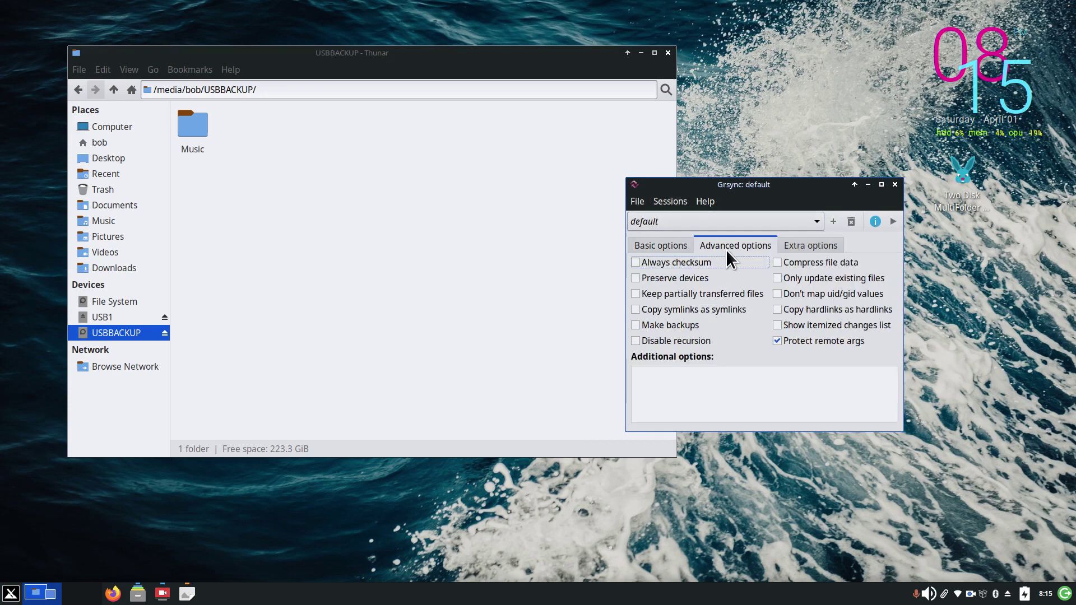
pyautogui.click(812, 242)
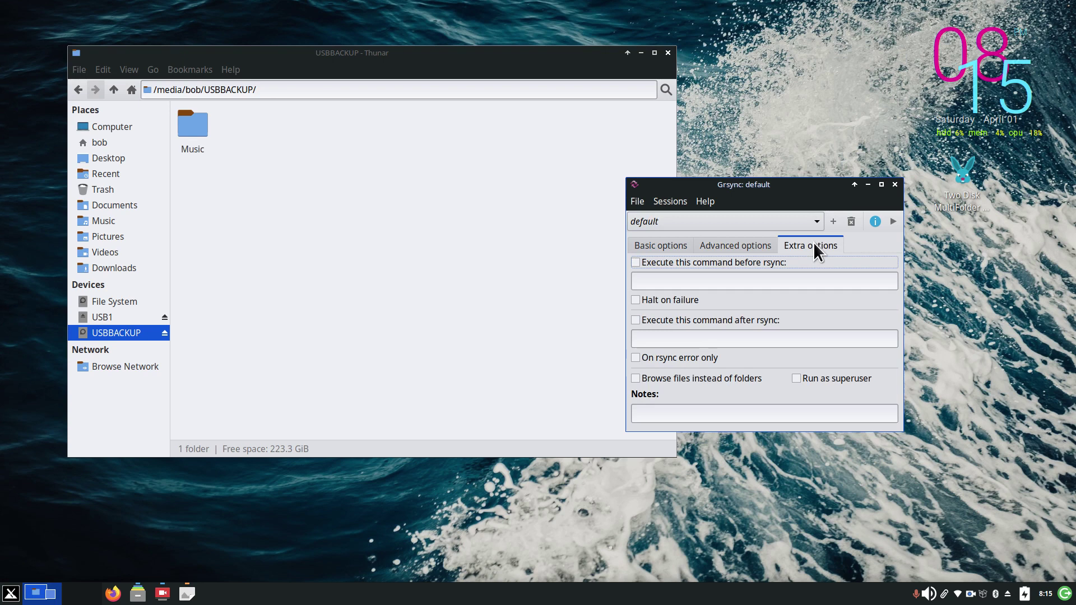
pyautogui.click(670, 245)
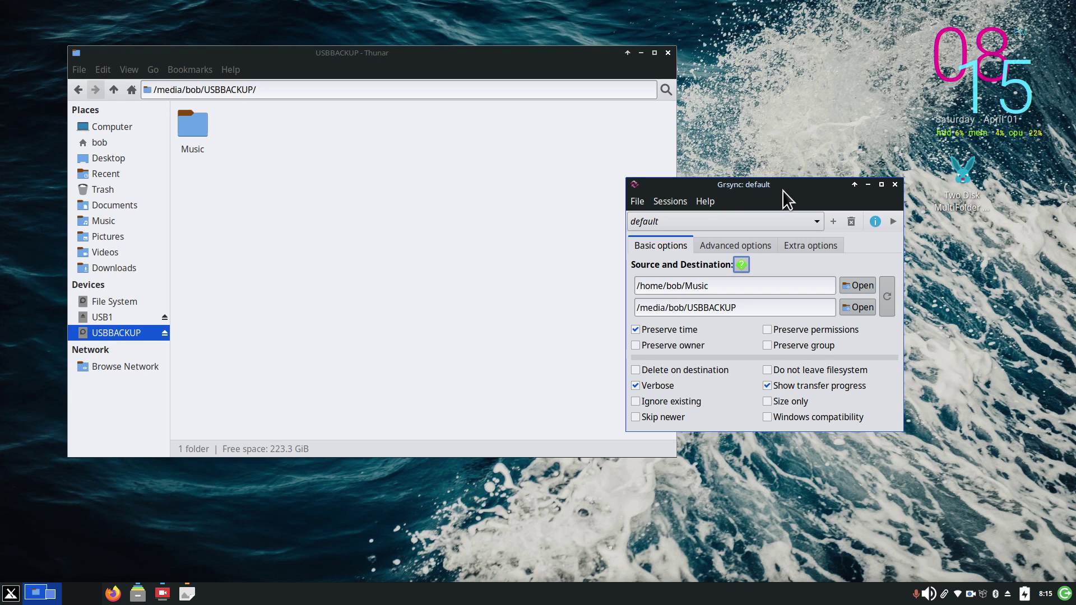
# Step: View the saved sessions and the dialog for adding a session without creating one, and close Grsync
pyautogui.moveTo(803, 186); pyautogui.dragTo(797, 147)
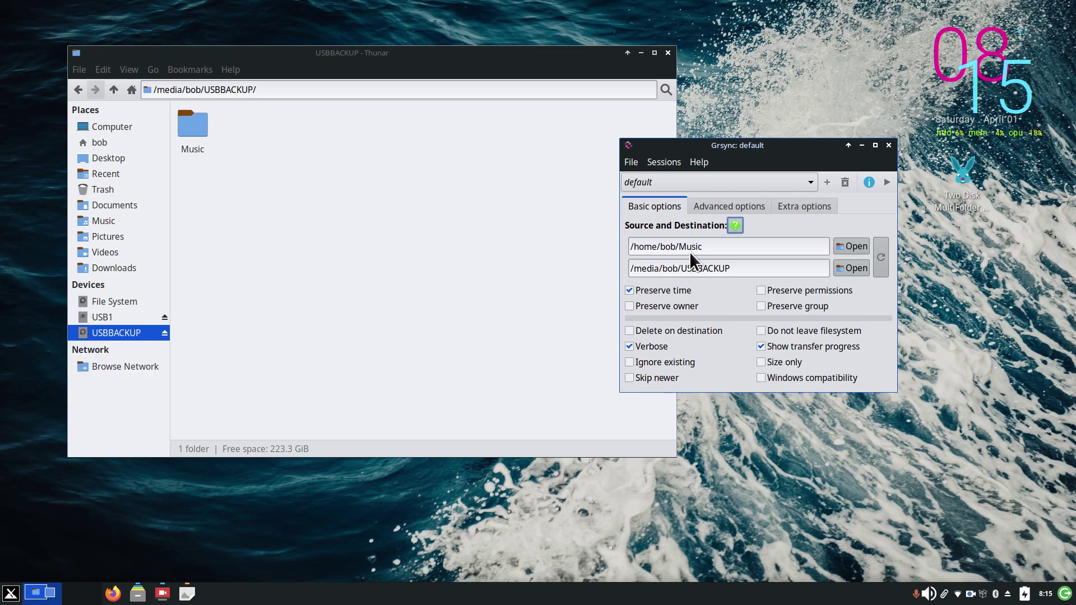
pyautogui.click(810, 184)
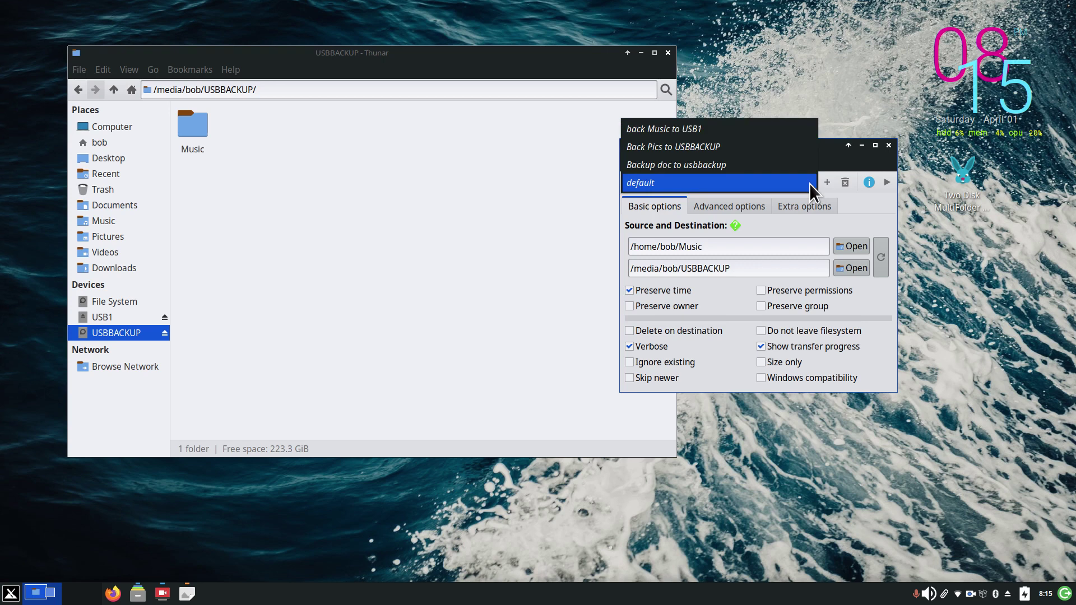
pyautogui.click(817, 185)
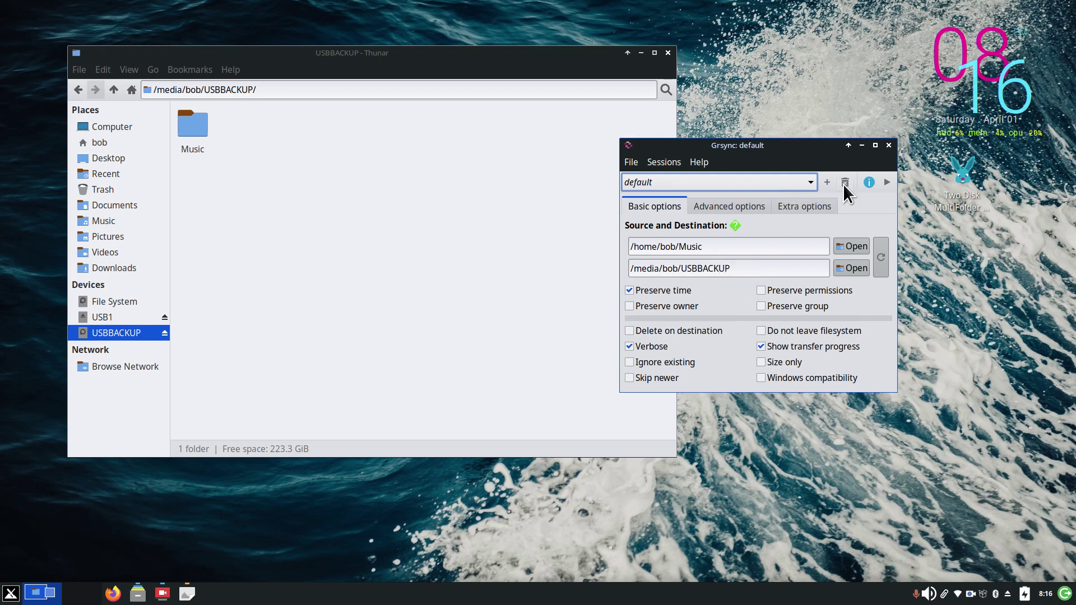
pyautogui.click(827, 183)
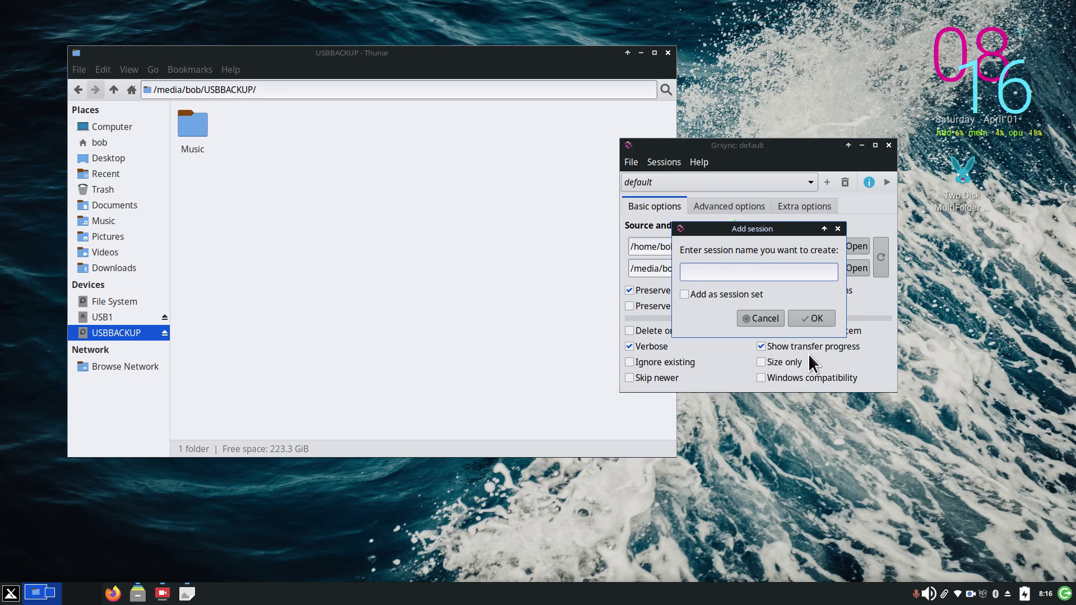
pyautogui.click(748, 320)
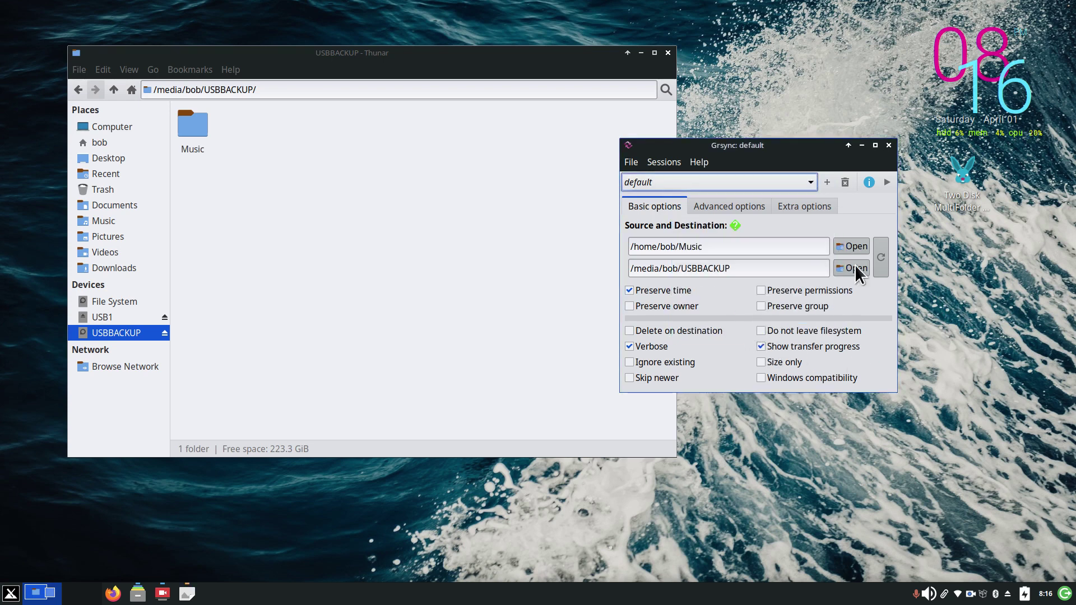
pyautogui.click(887, 147)
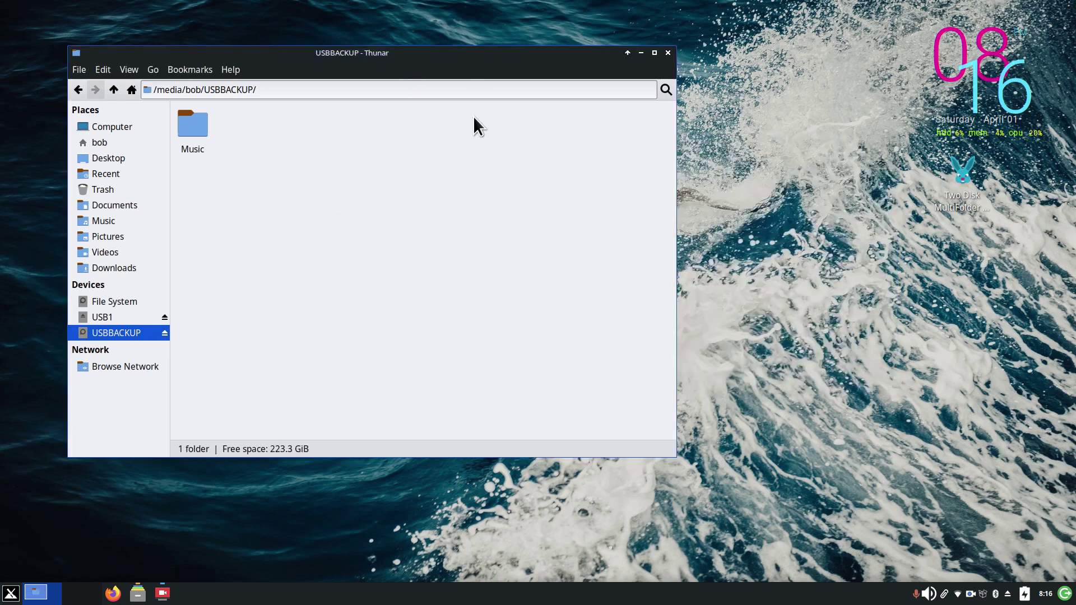
# Step: Shrink the USBBACKUP file manager window, open a second window of it, and arrange the two one above the other
pyautogui.rightClick(476, 53)
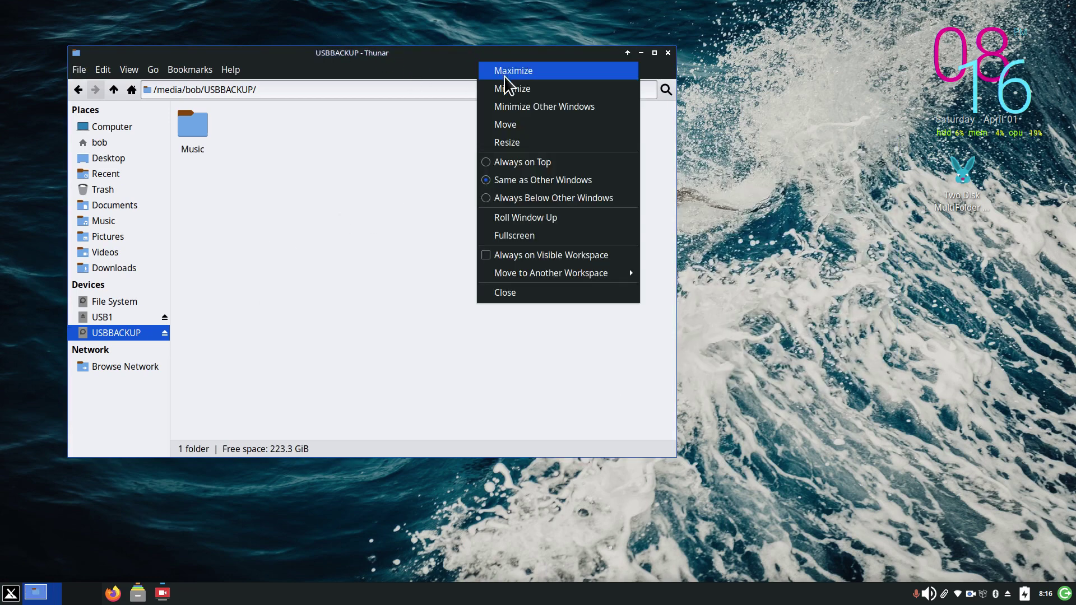
pyautogui.click(538, 142)
pyautogui.moveTo(667, 448); pyautogui.dragTo(668, 322)
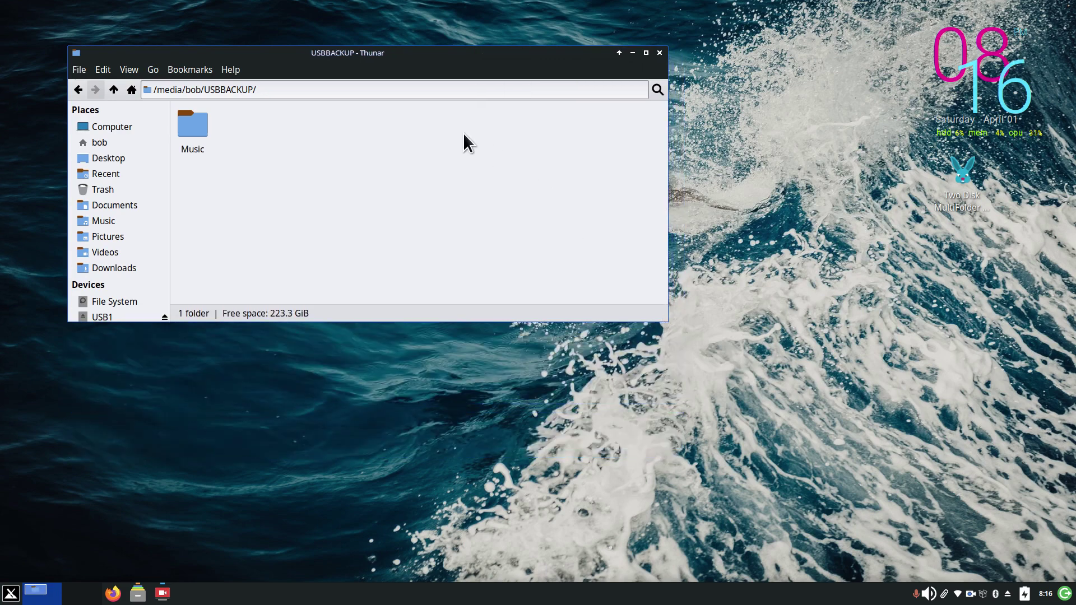
pyautogui.click(74, 71)
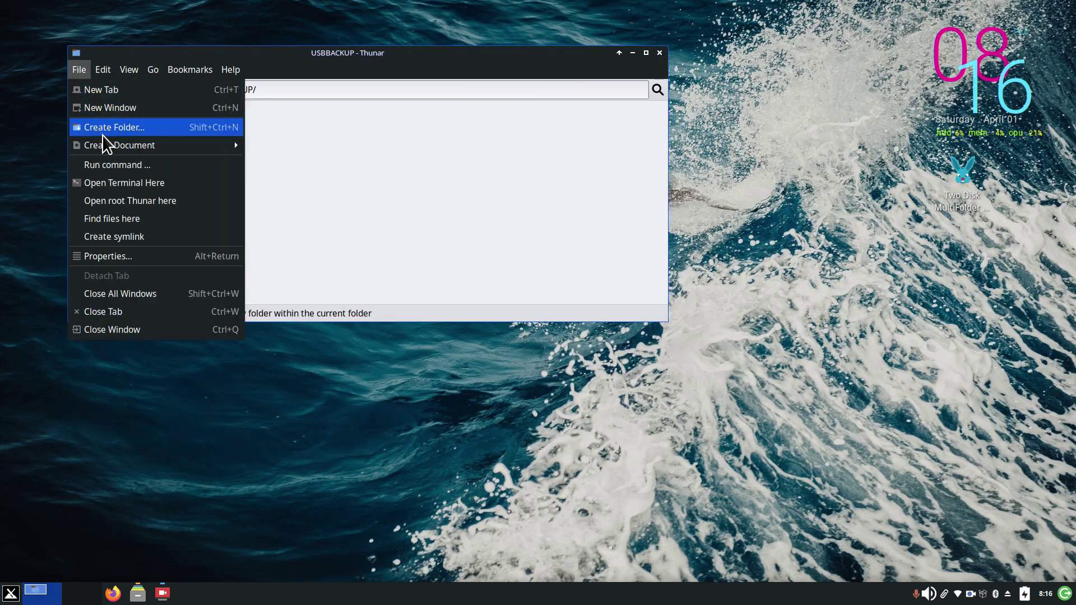
pyautogui.click(135, 110)
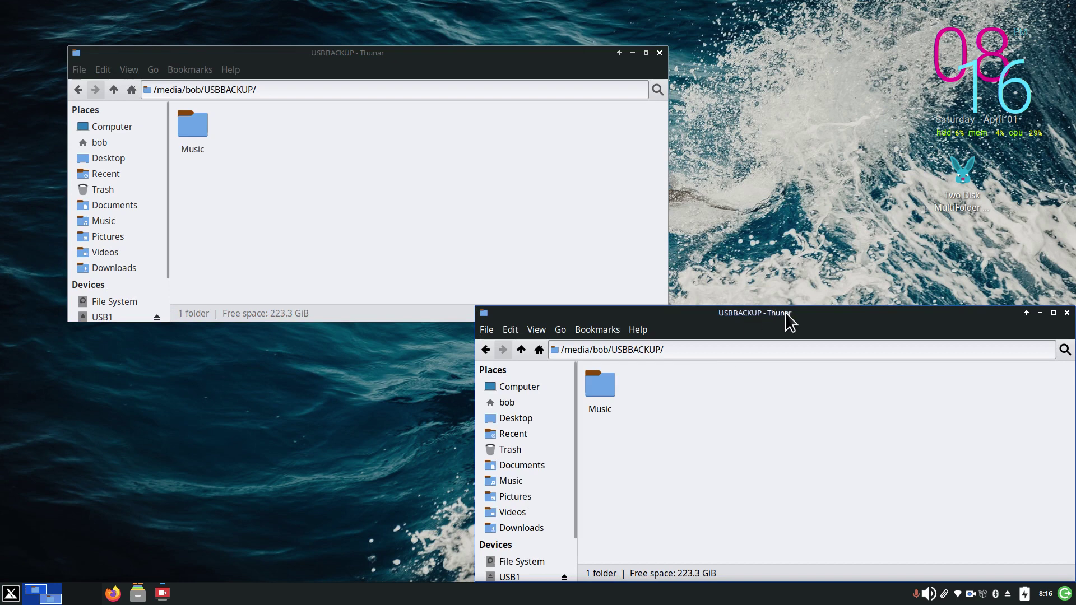
pyautogui.moveTo(490, 55); pyautogui.dragTo(499, 18)
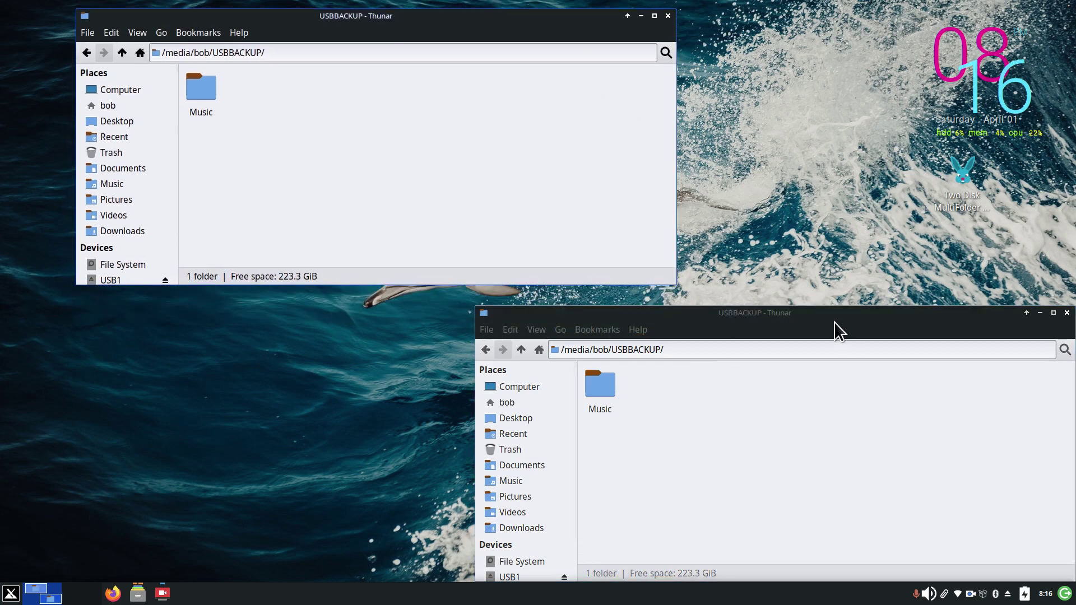
pyautogui.moveTo(834, 330); pyautogui.dragTo(424, 310)
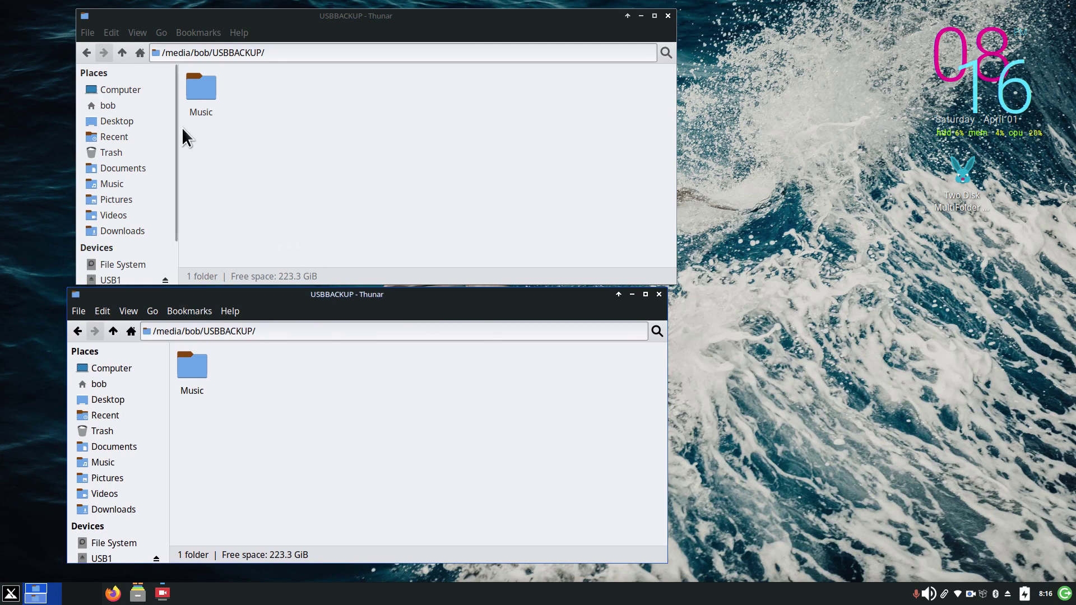
# Step: Display the USB1 drive in the upper file manager window and delete its Documents folder
pyautogui.scroll(-2, 178, 172)
pyautogui.click(135, 229)
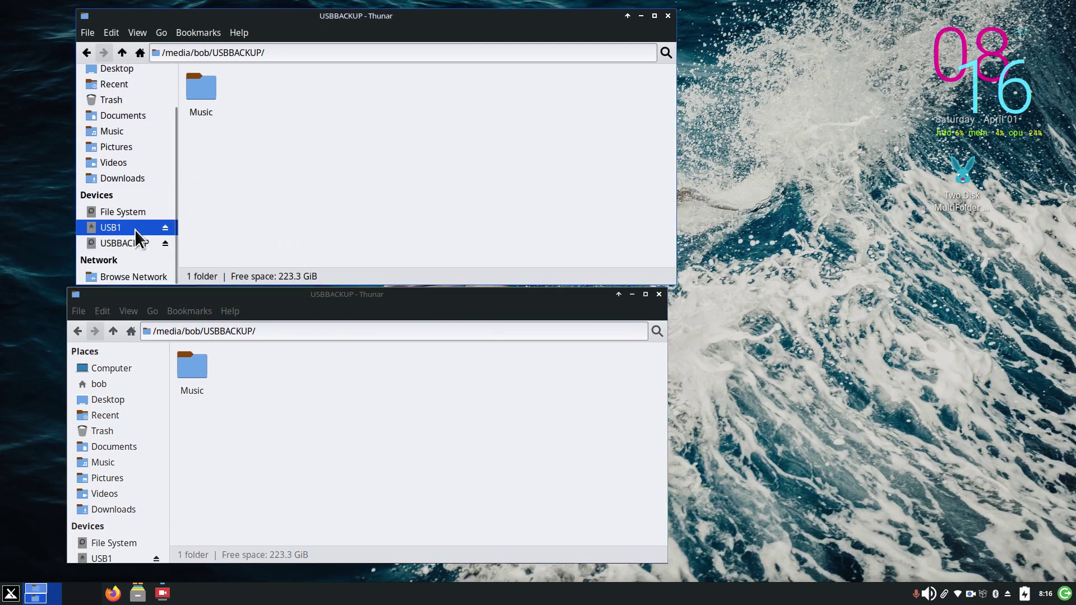
pyautogui.moveTo(269, 71); pyautogui.dragTo(184, 114)
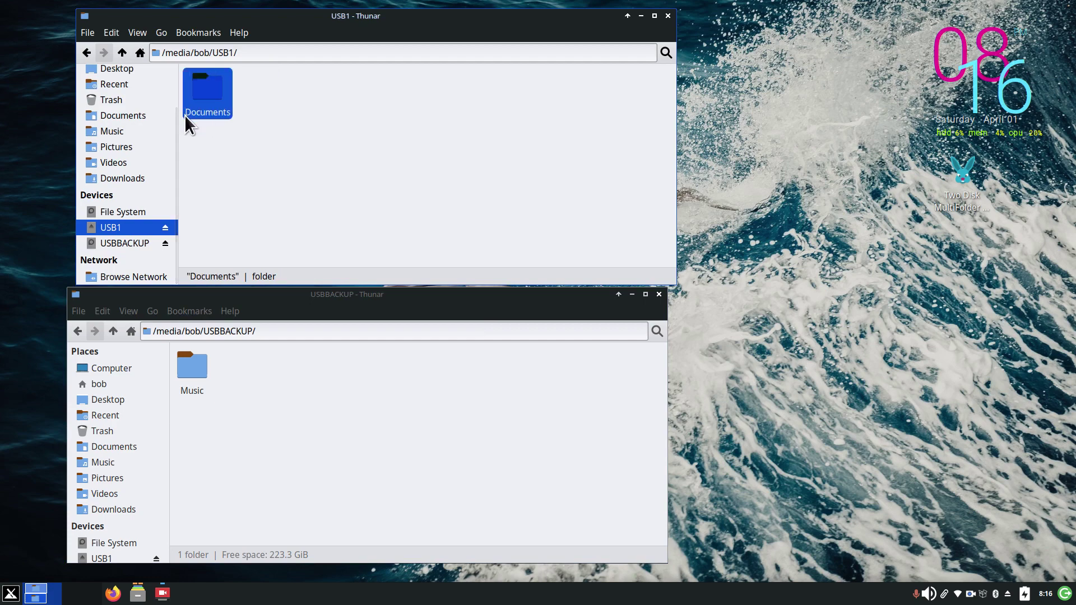
pyautogui.press('Delete')
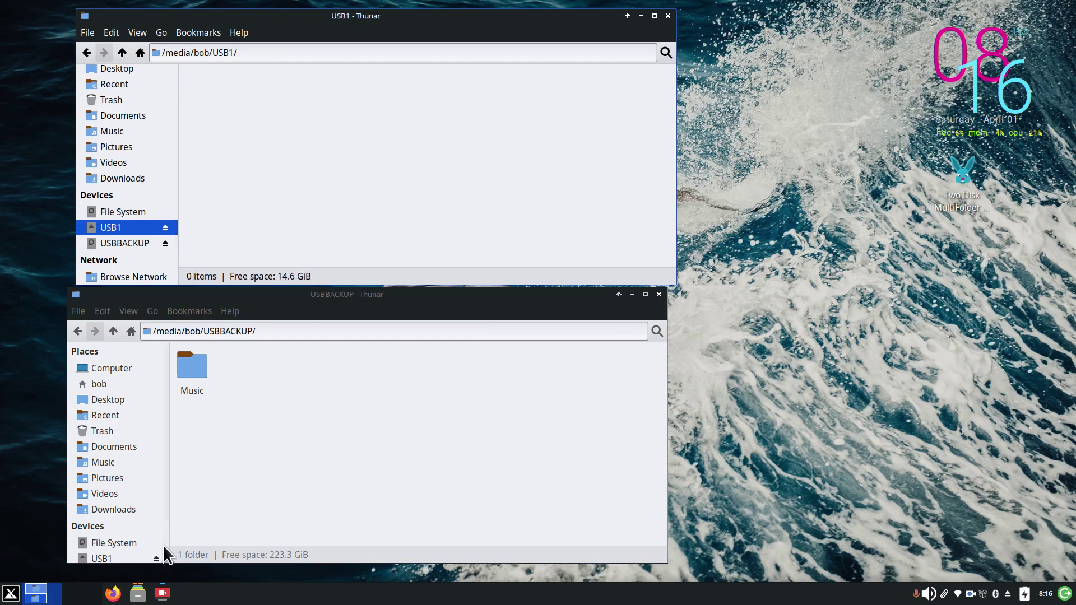
# Step: Delete the Music folder from the USBBACKUP drive in the lower file manager window
pyautogui.click(164, 473)
pyautogui.scroll(-2, 164, 473)
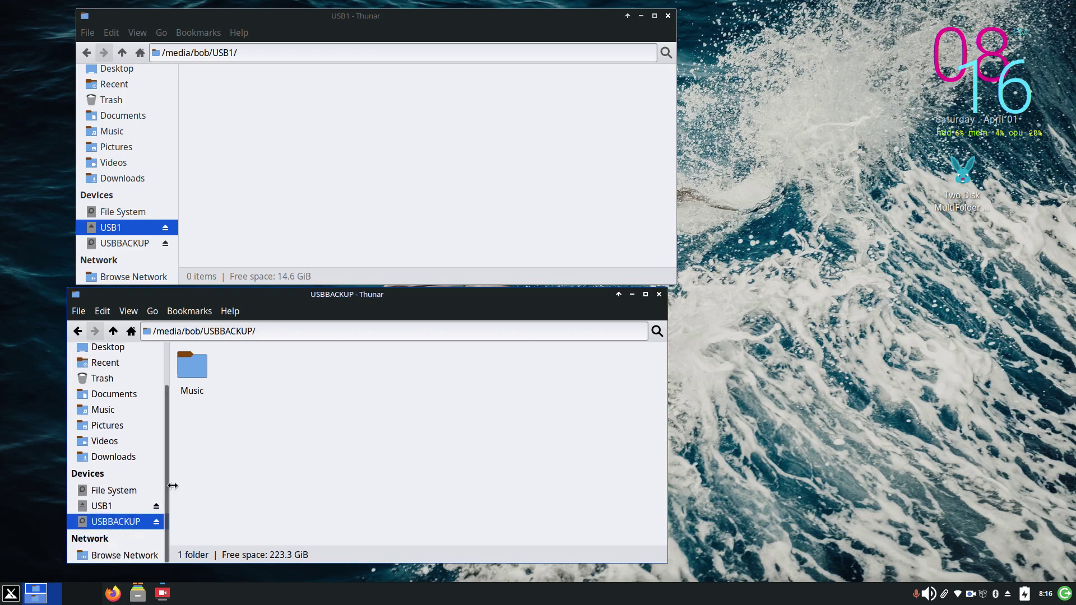
pyautogui.click(183, 386)
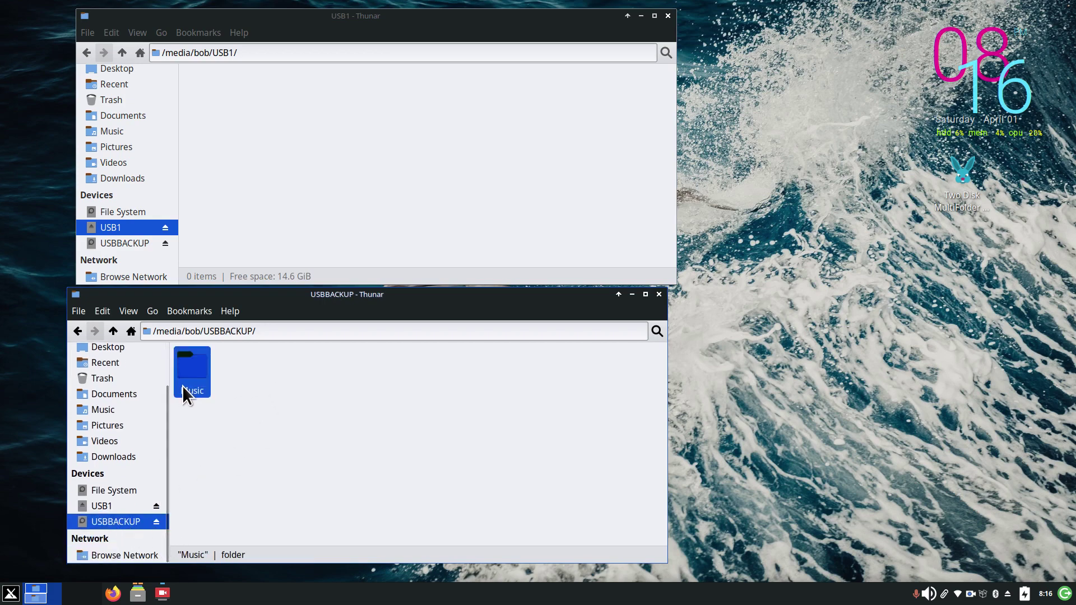
pyautogui.press('Delete')
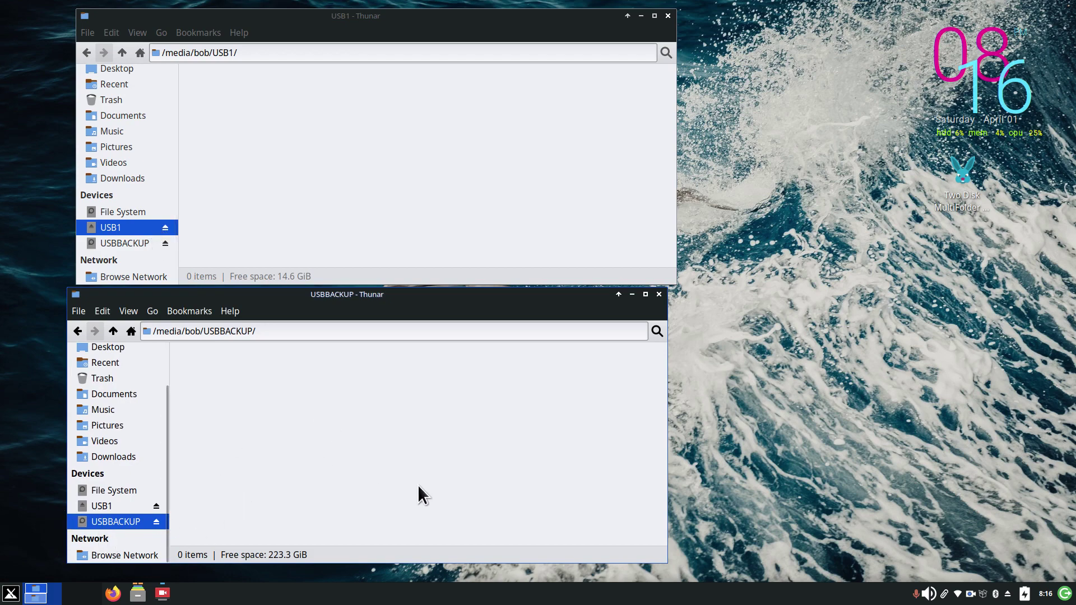
# Step: Run the Two Disk MultiFolder backup launcher on the desktop with both drive windows in view
pyautogui.click(311, 166)
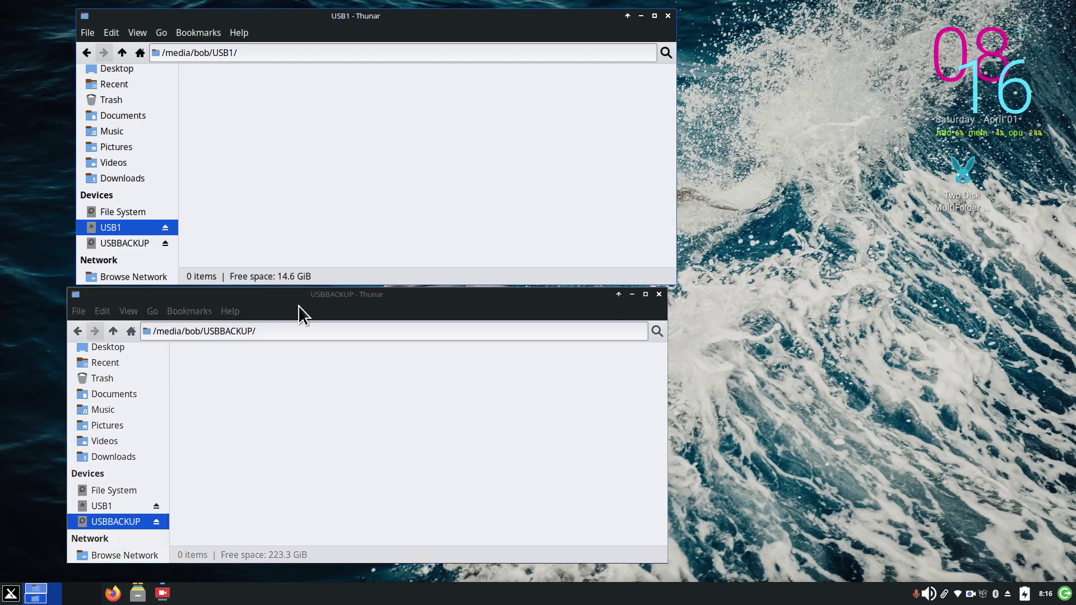
pyautogui.click(297, 559)
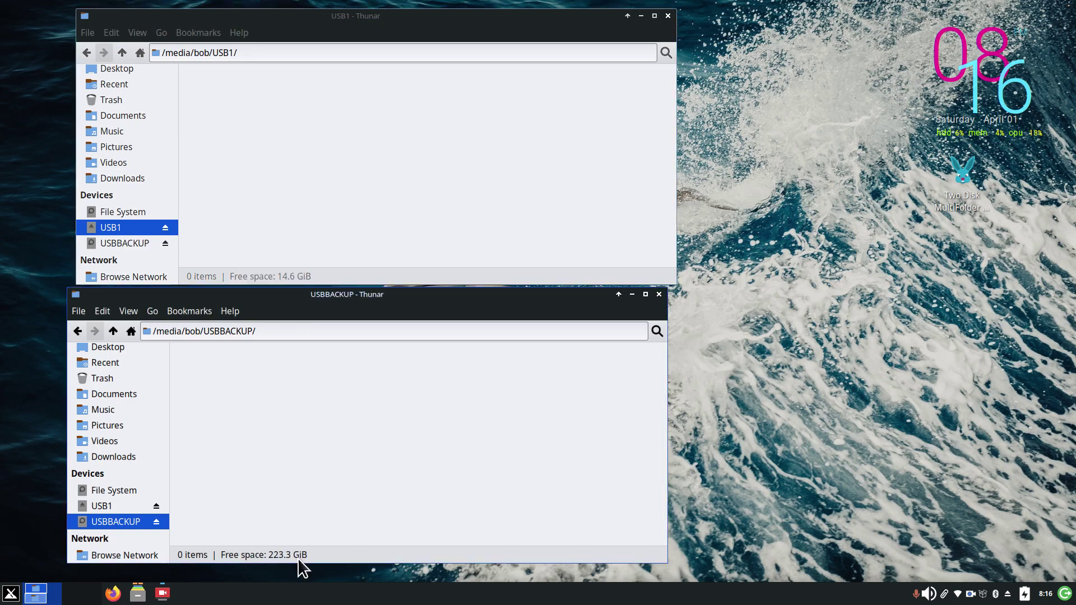
pyautogui.doubleClick(963, 177)
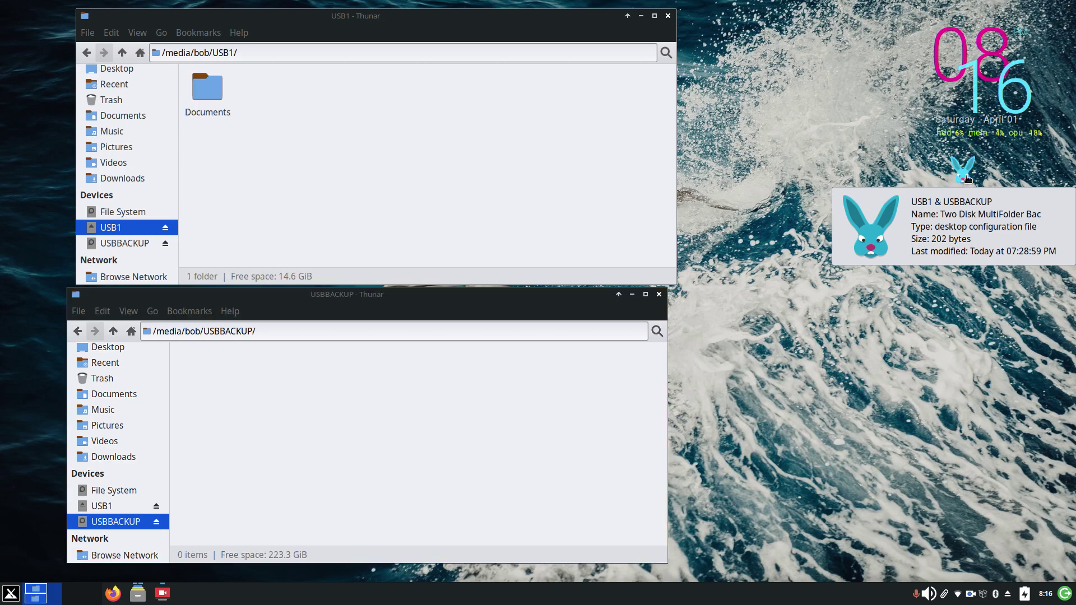
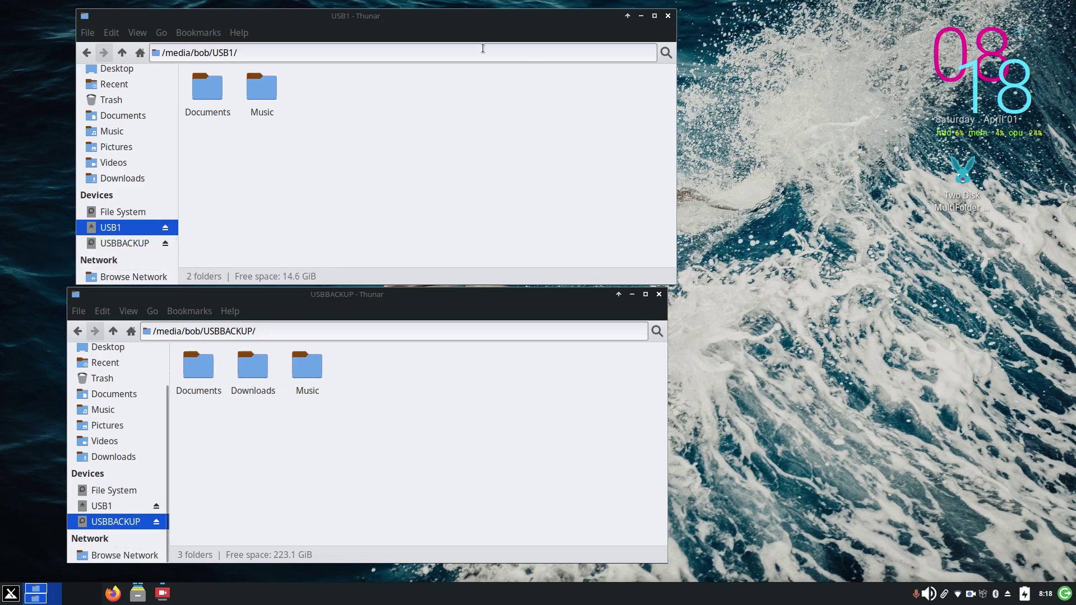
# Step: Open the Two Disk MultiFolder launcher for editing, examine the end of its command path, and move the dialog clear of the drive windows
pyautogui.rightClick(964, 179)
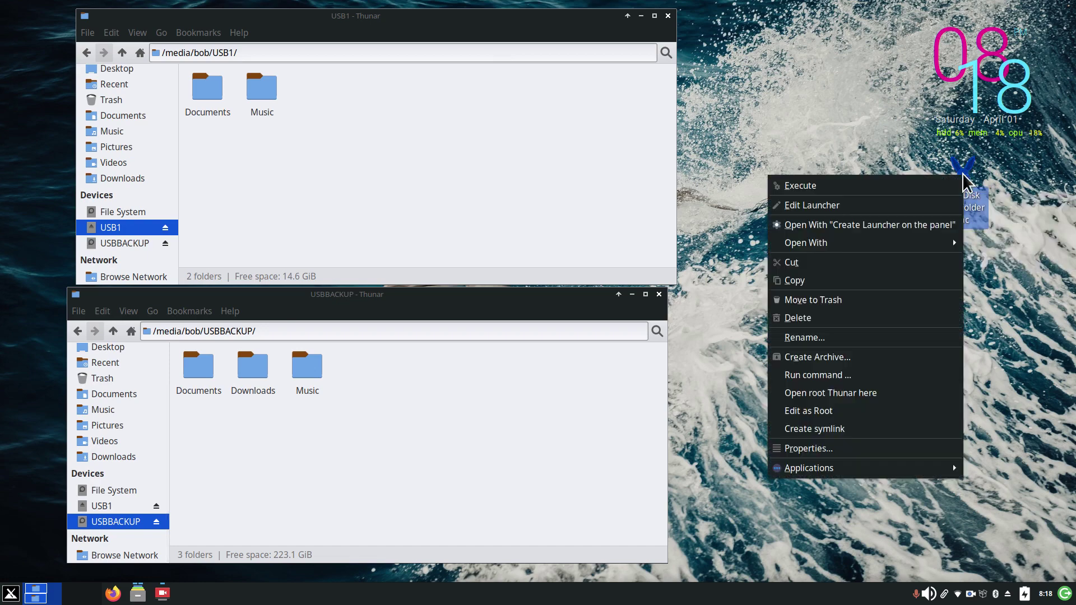
pyautogui.click(818, 205)
pyautogui.moveTo(489, 196); pyautogui.dragTo(701, 181)
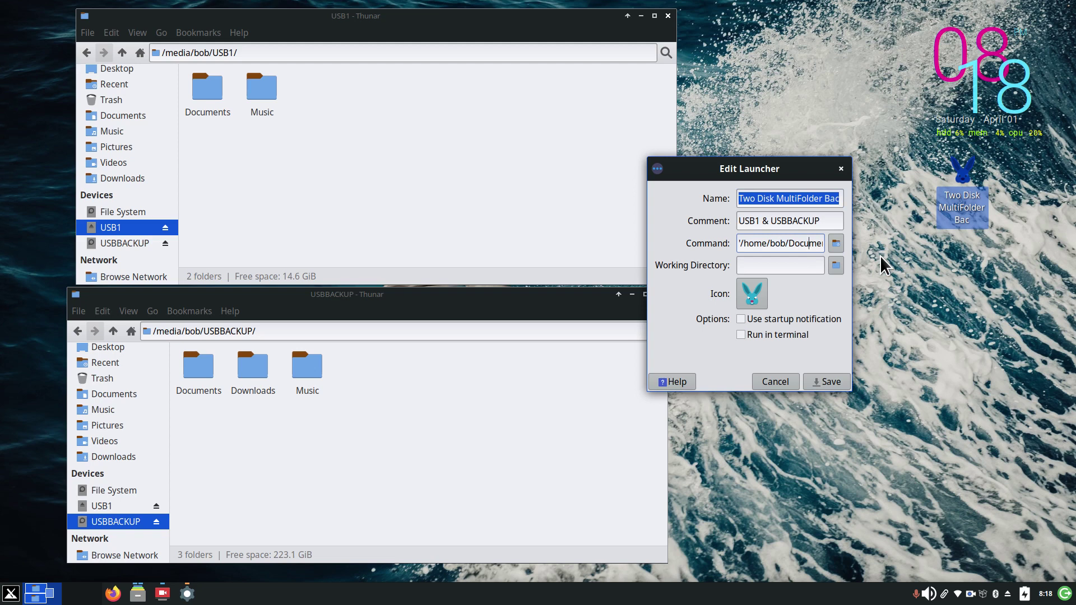
pyautogui.press('Right')
pyautogui.press('Right')
pyautogui.press('Right')
pyautogui.press('Right')
pyautogui.press('Right')
pyautogui.press('Right')
pyautogui.press('Right')
pyautogui.press('Right')
pyautogui.press('Right')
pyautogui.press('Right')
pyautogui.press('Right')
pyautogui.press('Right')
pyautogui.press('Right')
pyautogui.press('Right')
pyautogui.press('Right')
pyautogui.press('Right')
pyautogui.press('Right')
pyautogui.press('Right')
pyautogui.press('Right')
pyautogui.press('Right')
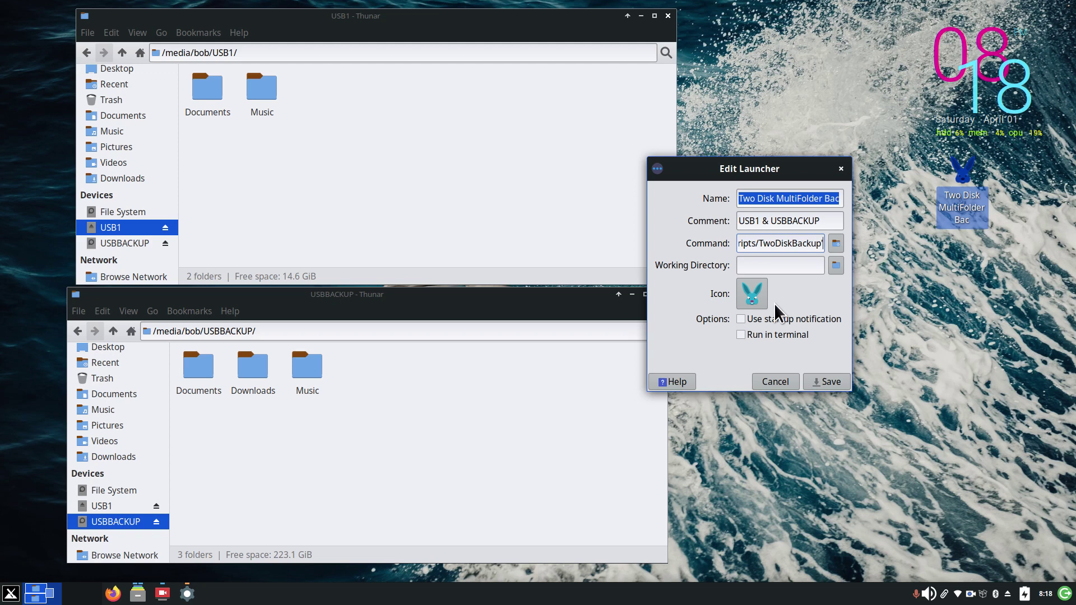
pyautogui.moveTo(726, 174); pyautogui.dragTo(806, 43)
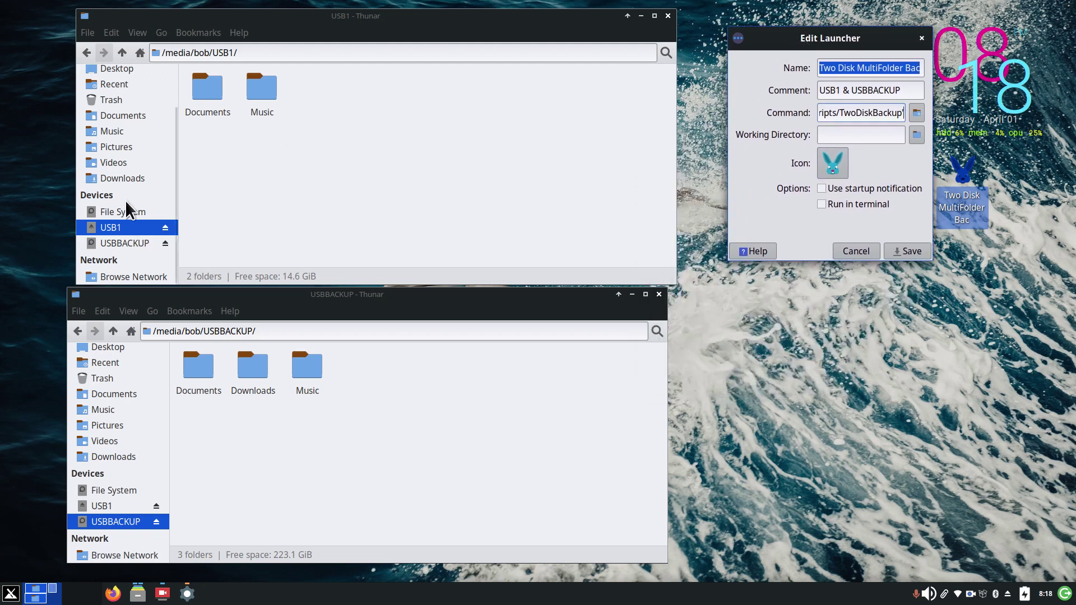
# Step: Open the TwoDiskBackup script from the My Scripts folder in Documents and place its editor window over the file manager windows
pyautogui.click(109, 118)
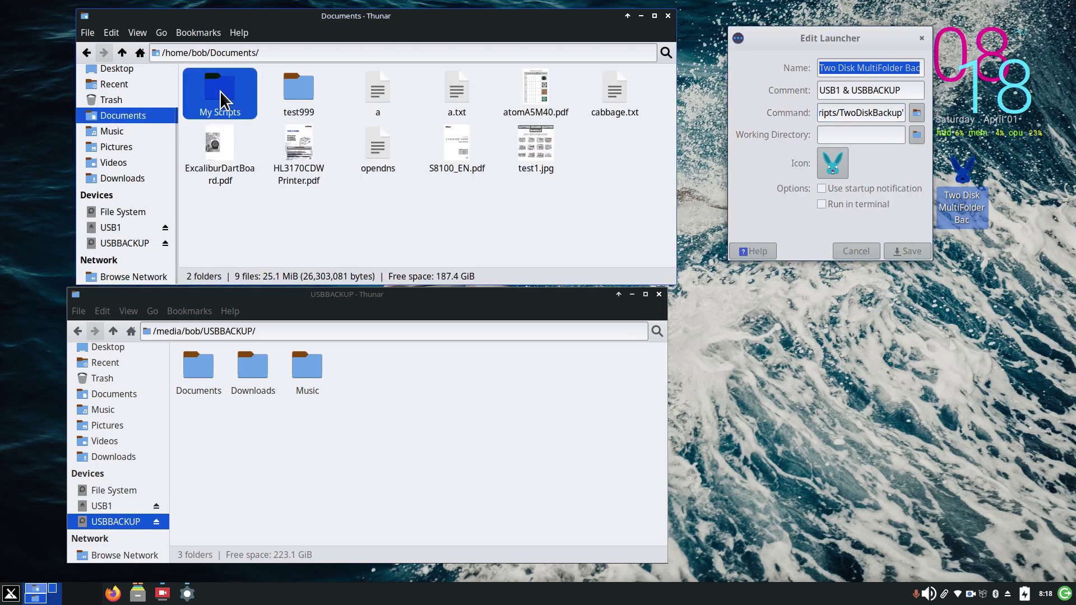
pyautogui.doubleClick(219, 91)
pyautogui.doubleClick(220, 157)
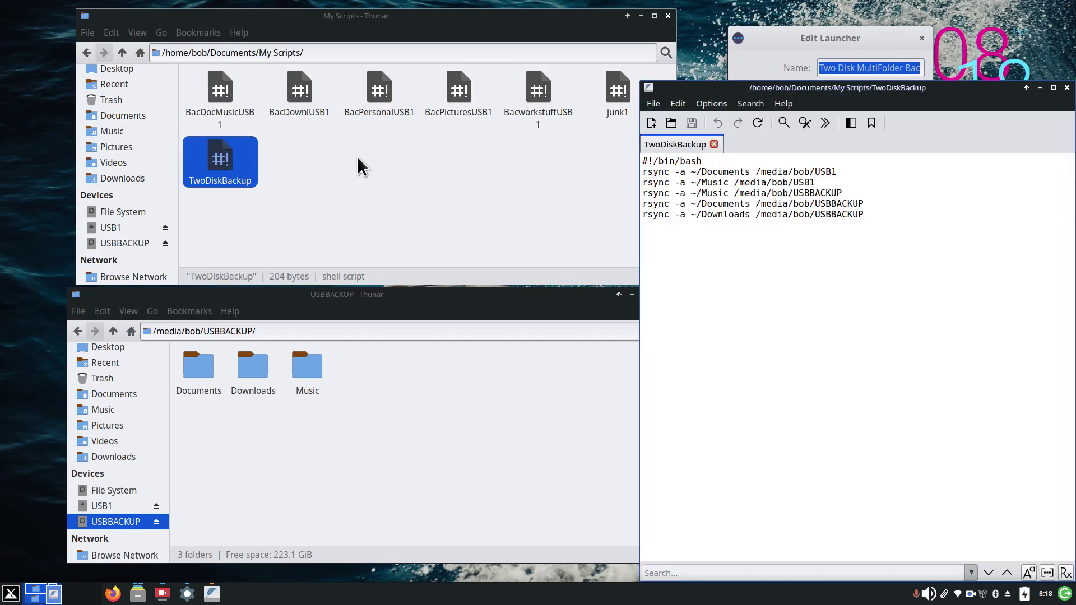
pyautogui.moveTo(859, 92); pyautogui.dragTo(577, 84)
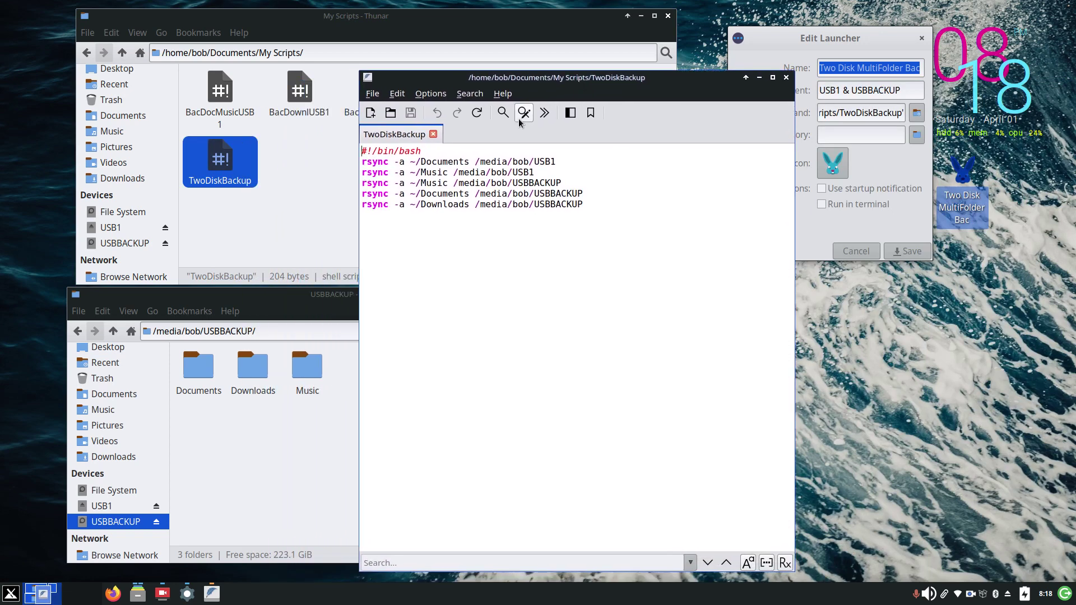
# Step: Examine the script's bash header and each rsync line's source folder and destination drive
pyautogui.tripleClick(418, 151)
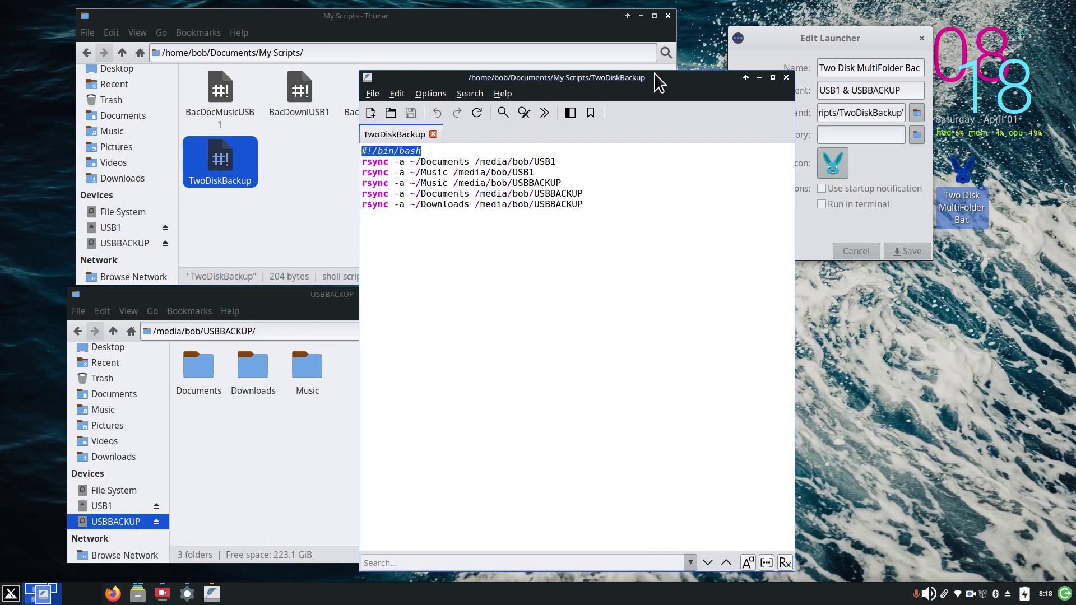
pyautogui.moveTo(652, 76); pyautogui.dragTo(699, 86)
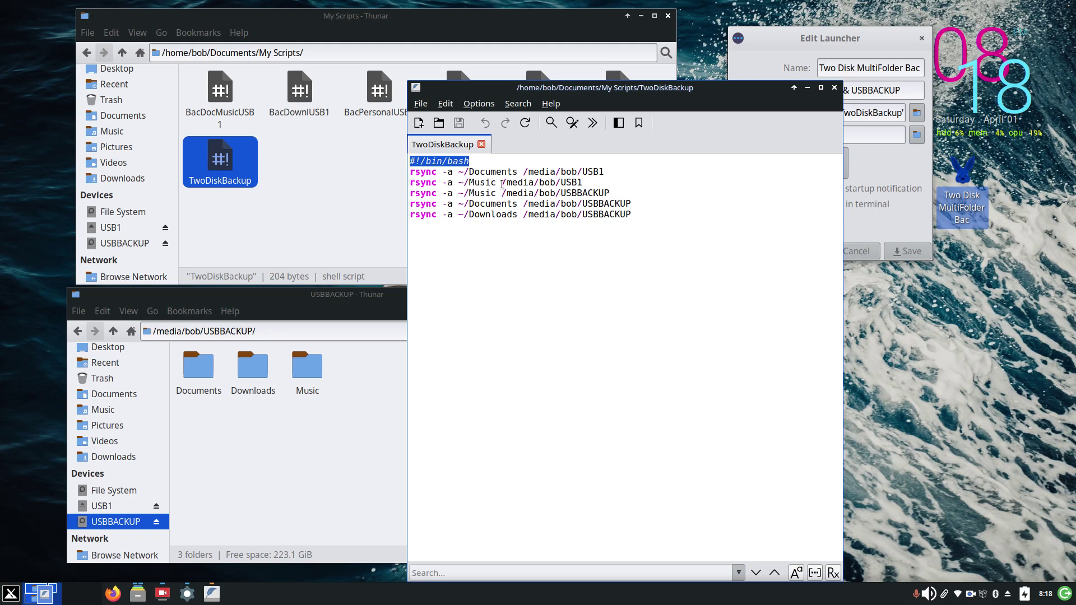
pyautogui.moveTo(464, 172); pyautogui.dragTo(620, 172)
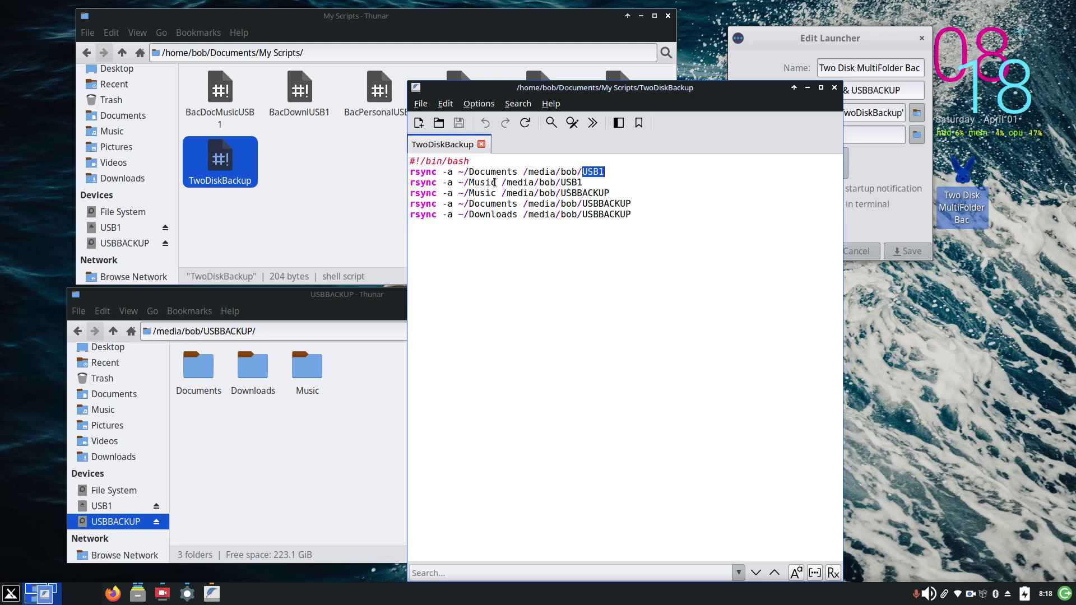
pyautogui.moveTo(468, 184); pyautogui.dragTo(619, 180)
pyautogui.moveTo(468, 193); pyautogui.dragTo(623, 192)
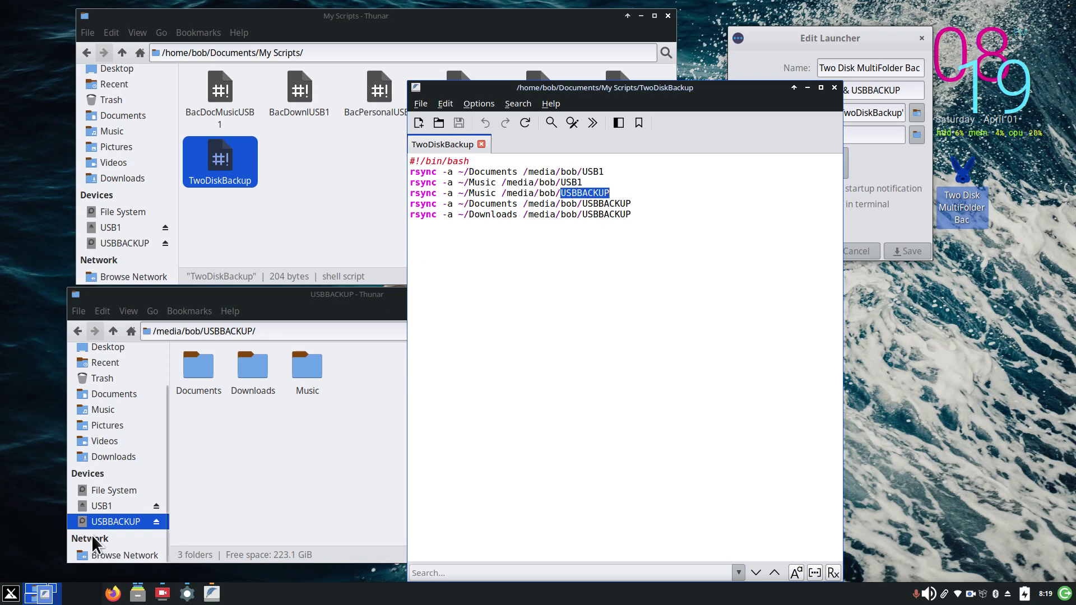
pyautogui.moveTo(465, 204); pyautogui.dragTo(643, 205)
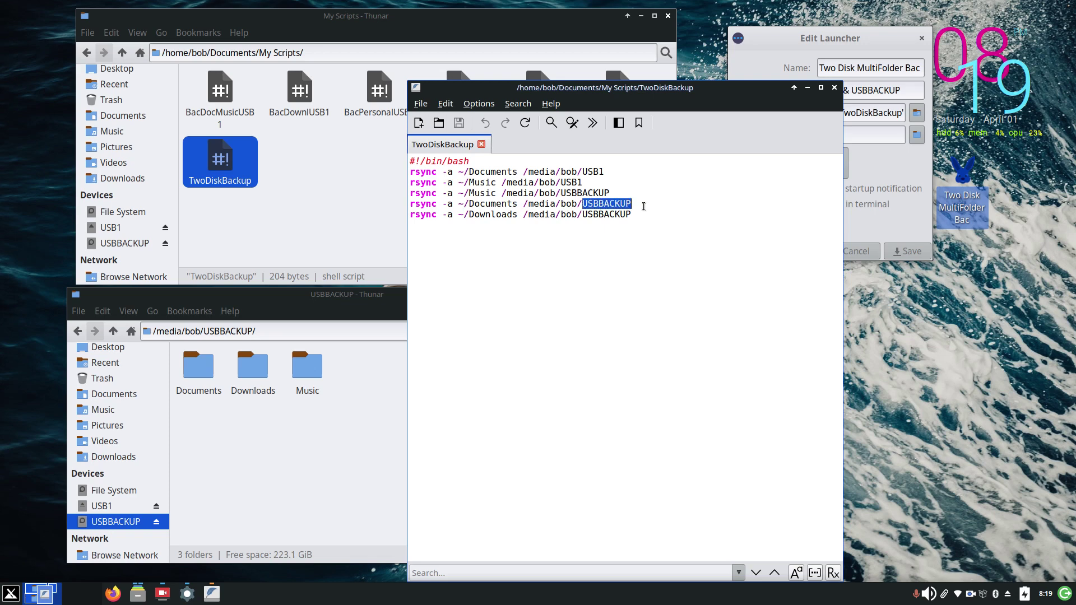
pyautogui.moveTo(470, 215); pyautogui.dragTo(667, 216)
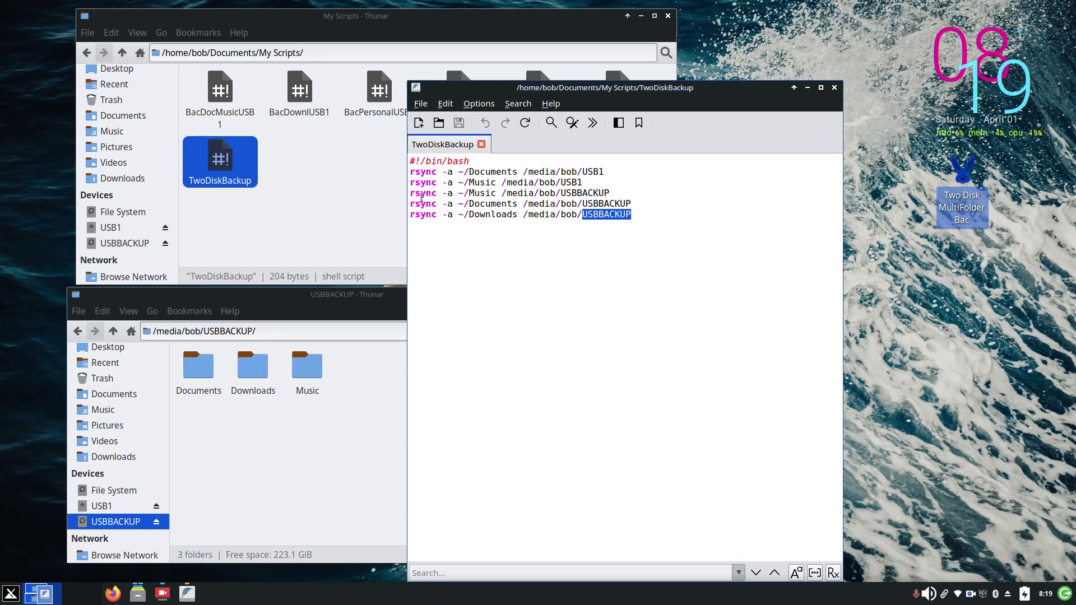
# Step: Duplicate the script line "rsync -a ~/Music /media/bob/USB1" on a new line directly below it
pyautogui.moveTo(410, 182); pyautogui.dragTo(586, 184)
pyautogui.rightClick(568, 182)
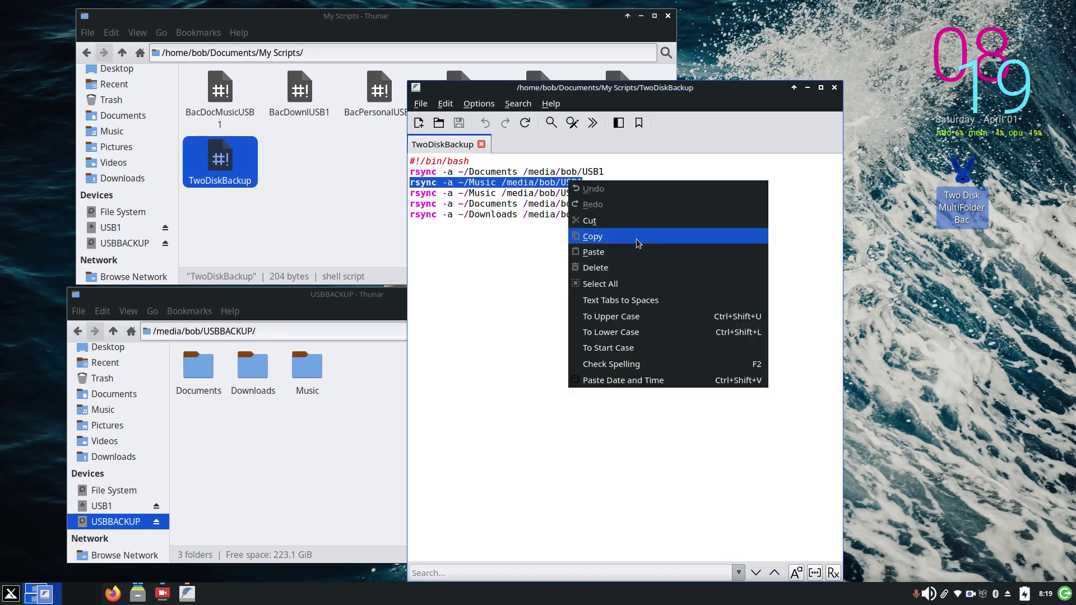
pyautogui.click(645, 233)
pyautogui.click(617, 178)
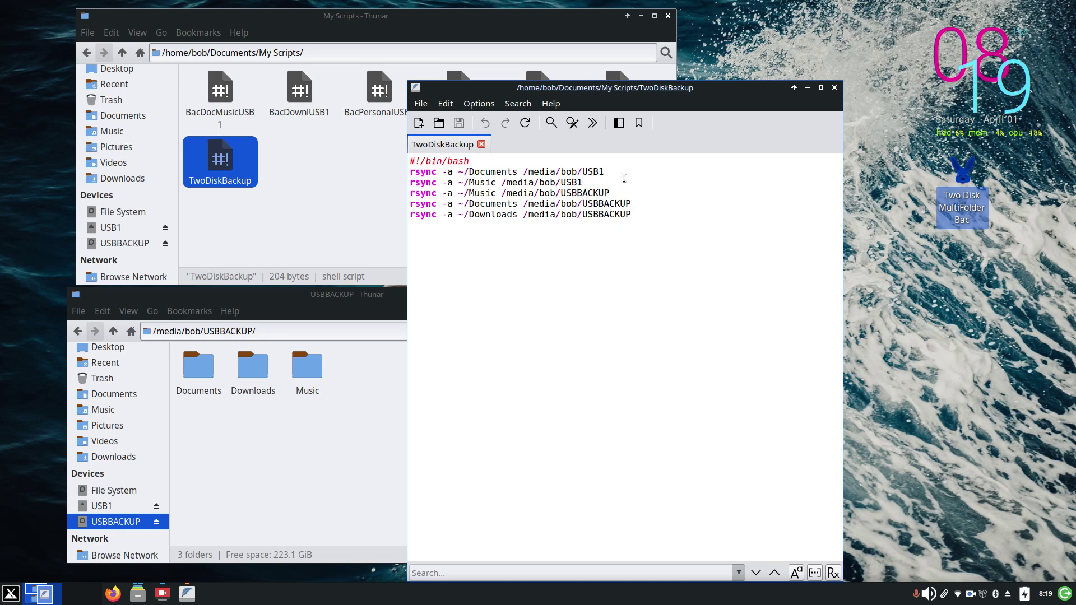
pyautogui.press('Return')
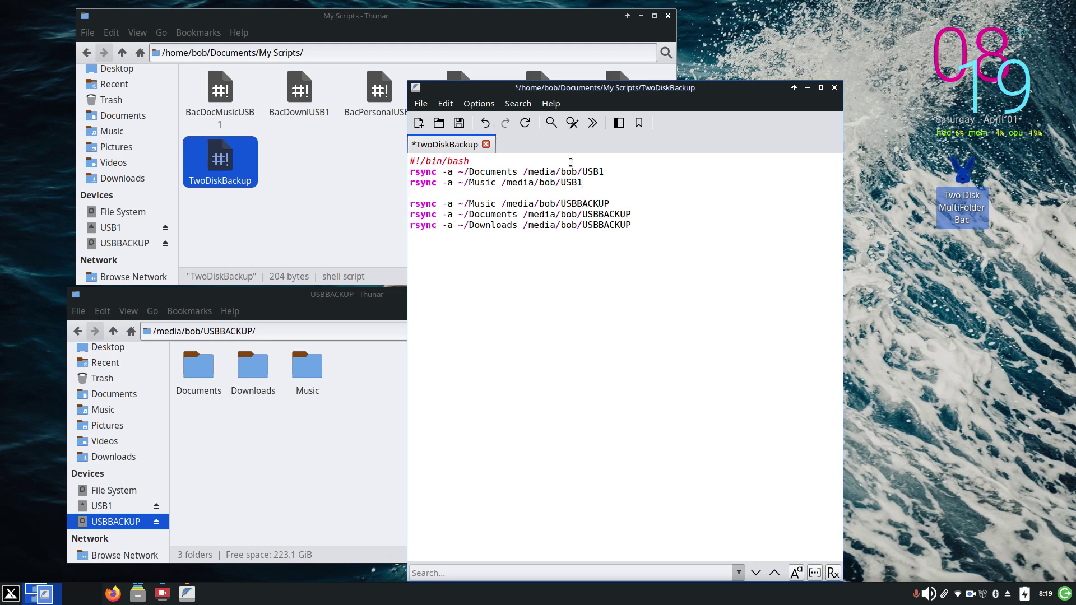
pyautogui.rightClick(412, 193)
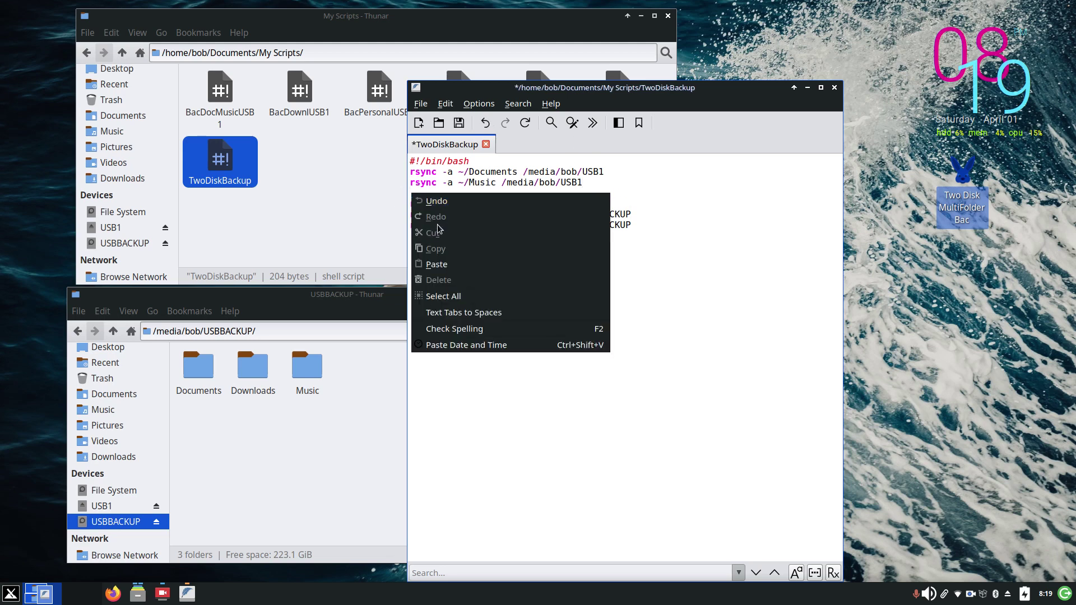
pyautogui.click(453, 263)
# Step: Change the source folder in the duplicated USB1 line to Downloads and save the TwoDiskBackup script
pyautogui.click(495, 194)
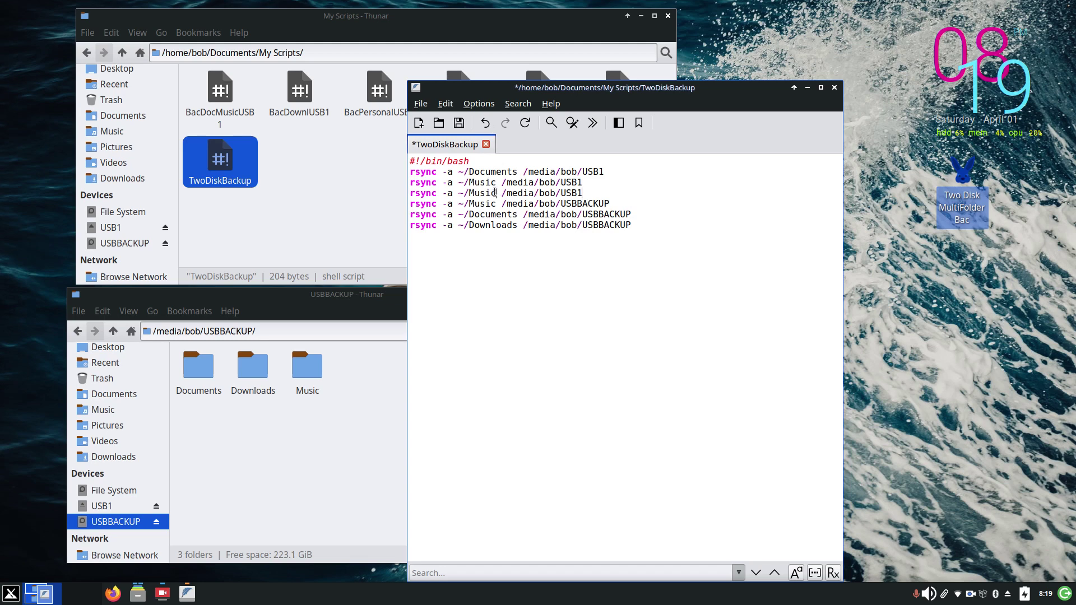
pyautogui.press('BackSpace')
pyautogui.press('BackSpace')
pyautogui.press('BackSpace')
pyautogui.press('BackSpace')
pyautogui.press('BackSpace')
pyautogui.write('Downloads')
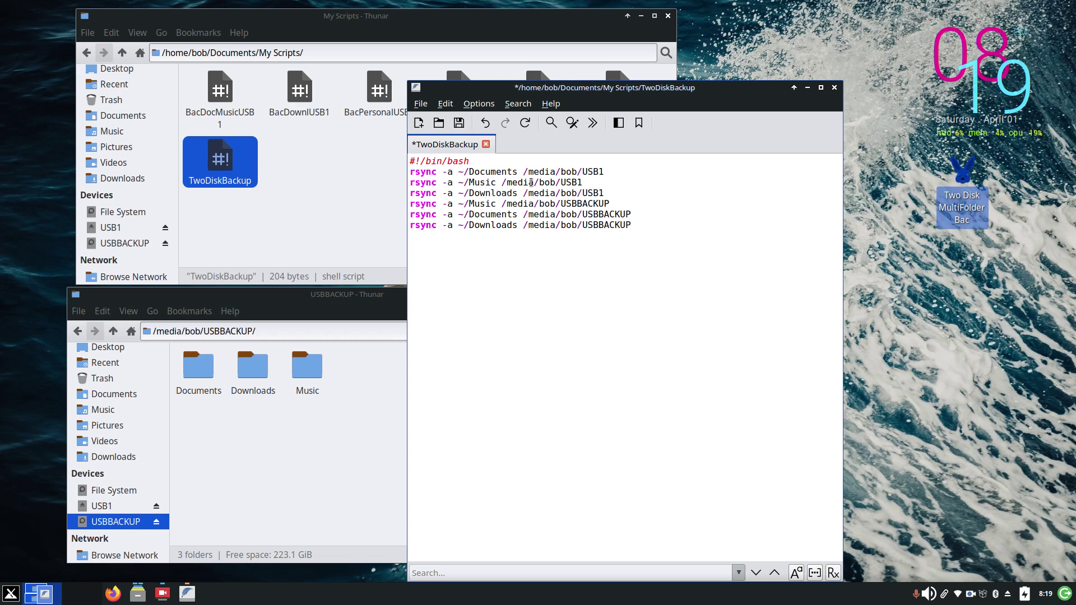
pyautogui.click(459, 123)
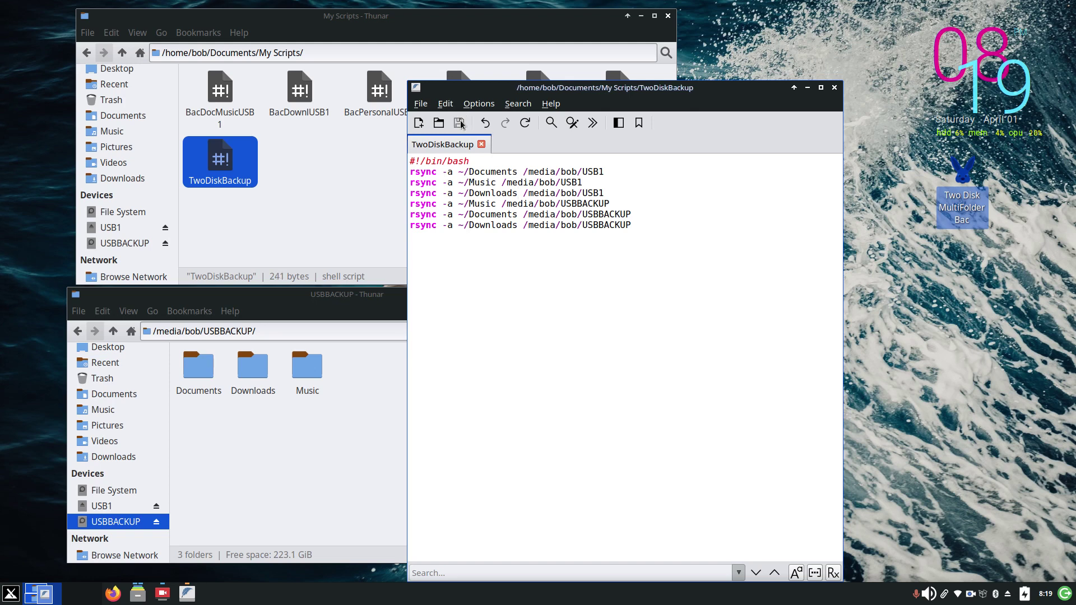
# Step: Display USB1 in the upper file manager window, close the script editor, and run the Two Disk MultiFolder backup launcher
pyautogui.click(132, 229)
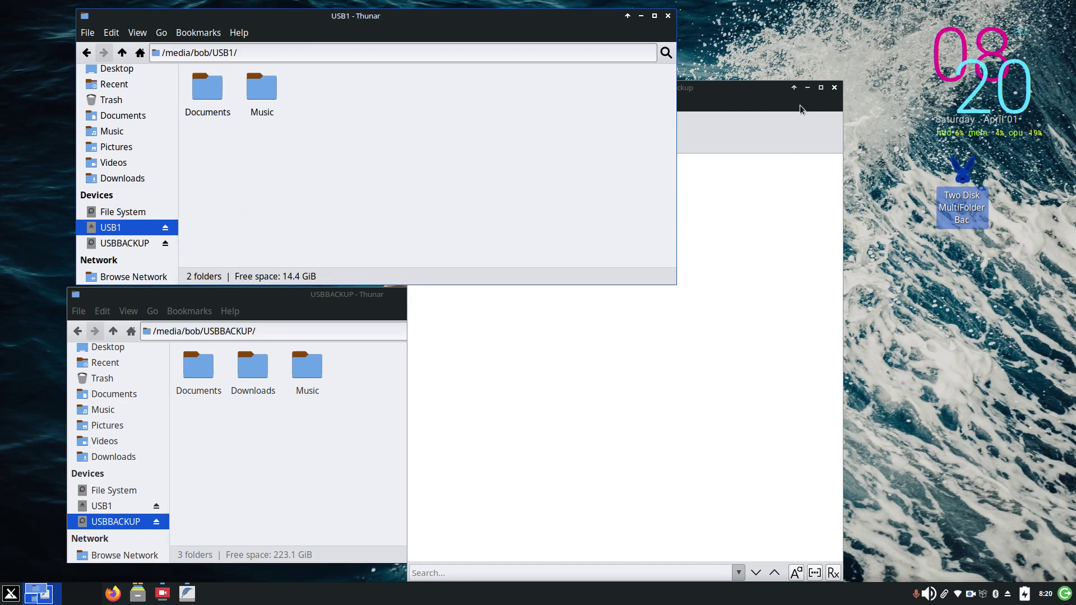
pyautogui.moveTo(741, 90); pyautogui.dragTo(826, 90)
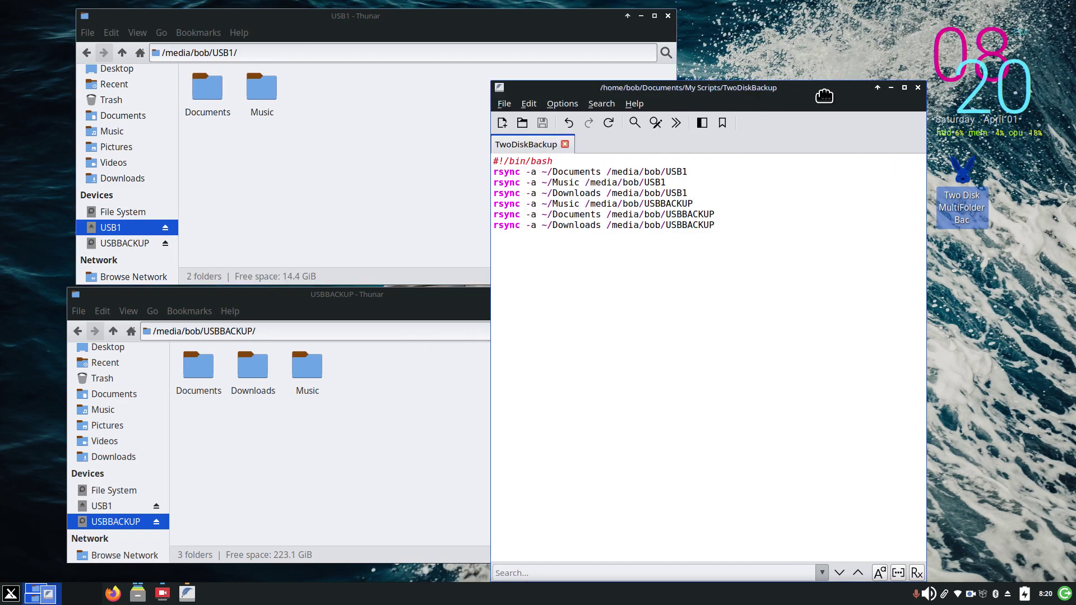
pyautogui.click(985, 191)
pyautogui.click(918, 87)
pyautogui.doubleClick(960, 178)
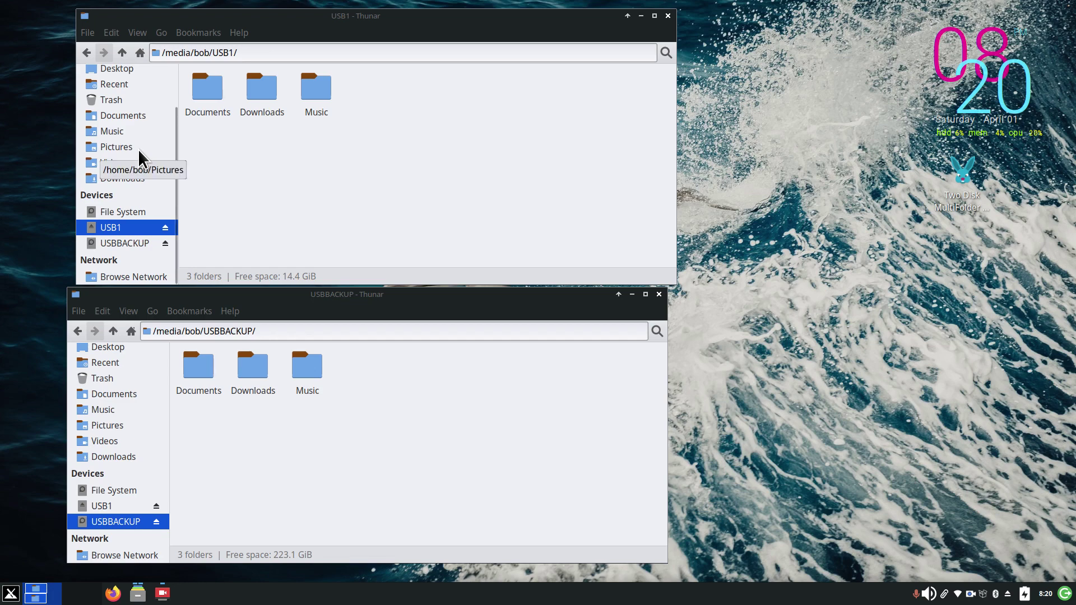
# Step: Create a folder named Test99999 in the home Downloads folder
pyautogui.click(119, 178)
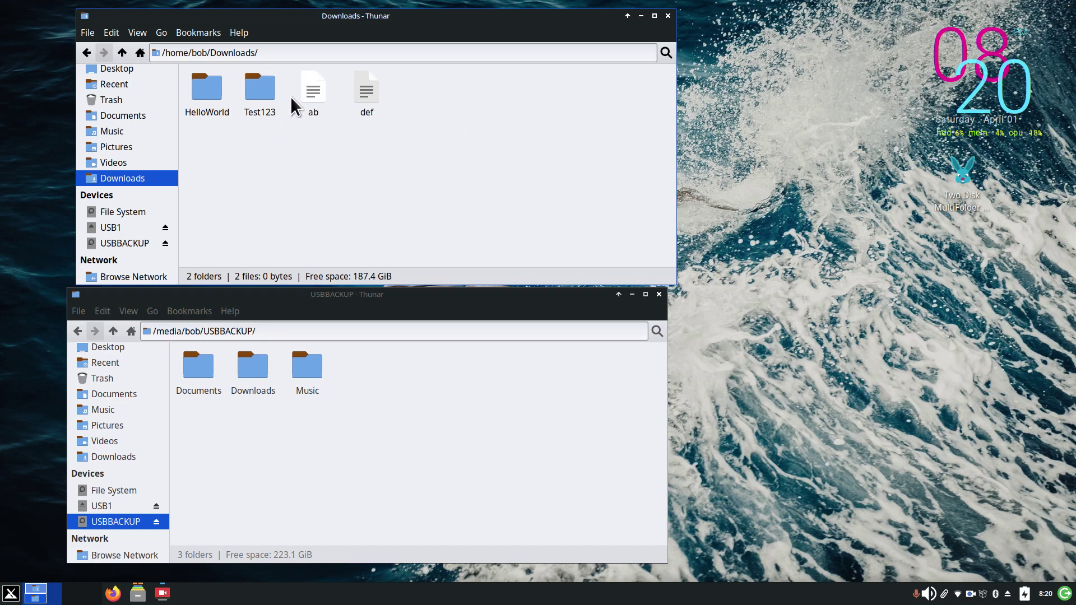
pyautogui.rightClick(439, 85)
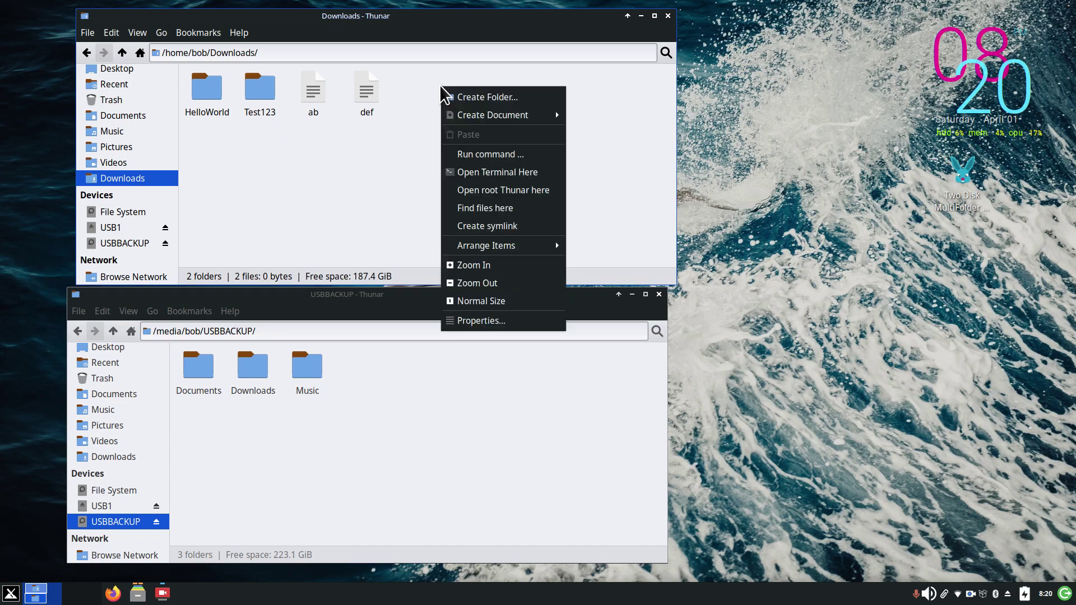
pyautogui.click(472, 94)
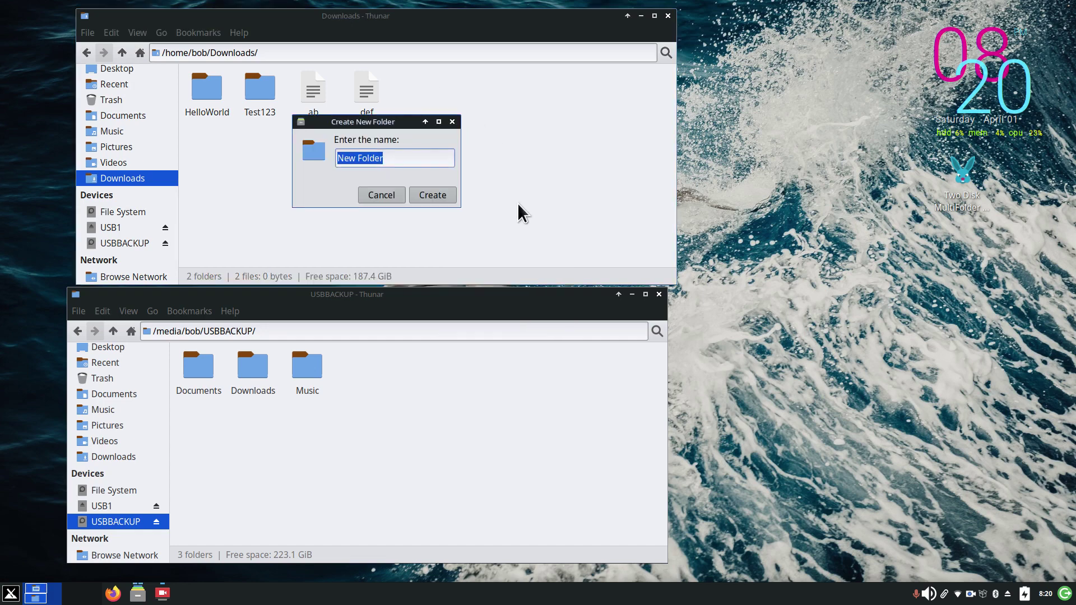
pyautogui.write('Test99999')
pyautogui.click(436, 191)
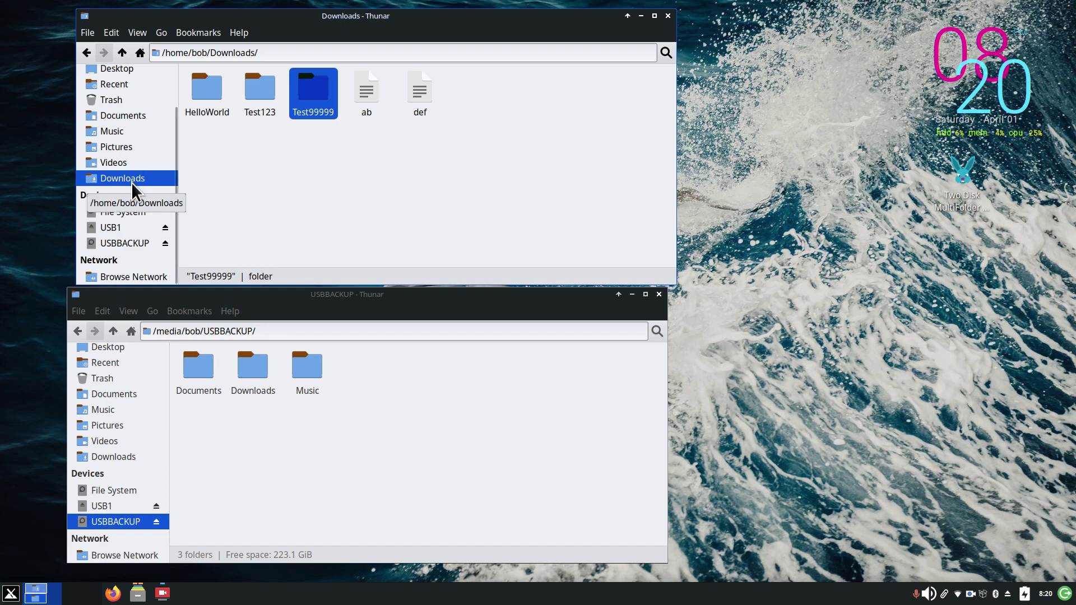
# Step: Return the upper file manager window to USB1 and run the Two Disk MultiFolder backup launcher again
pyautogui.click(113, 227)
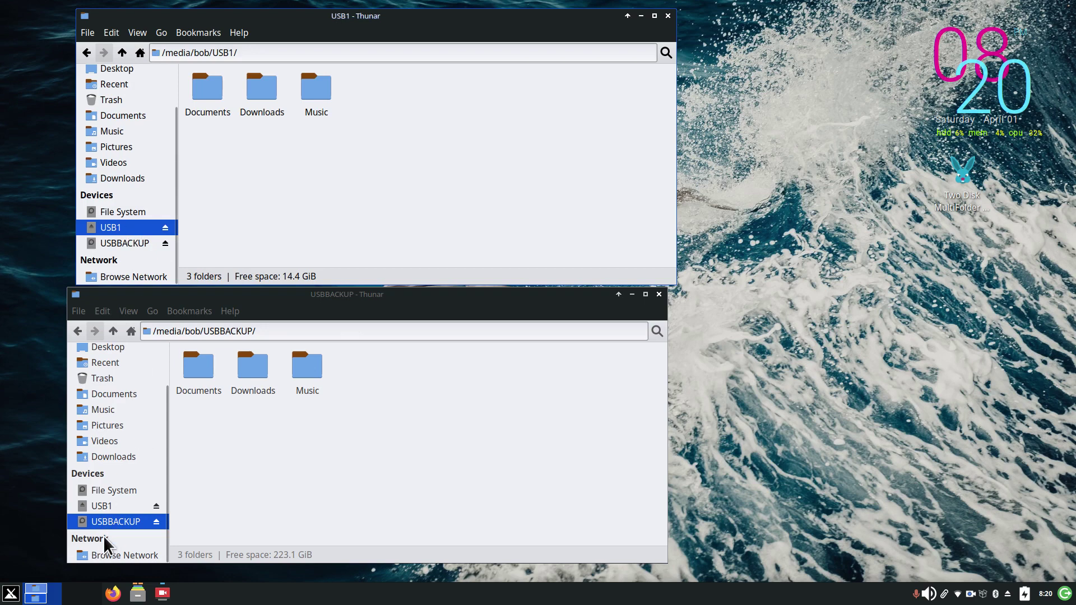
pyautogui.click(280, 439)
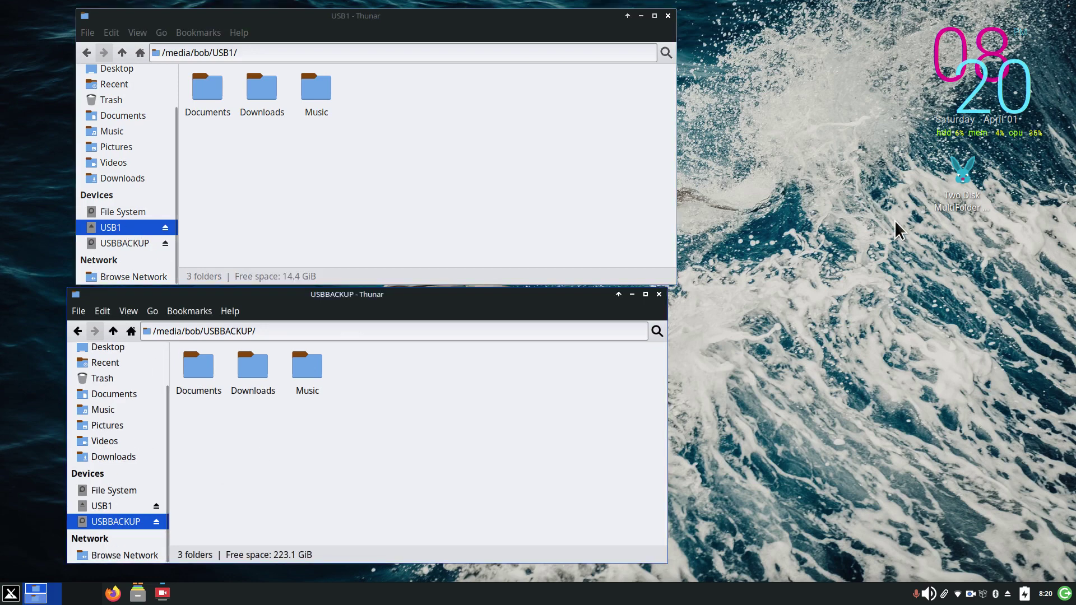
pyautogui.click(966, 179)
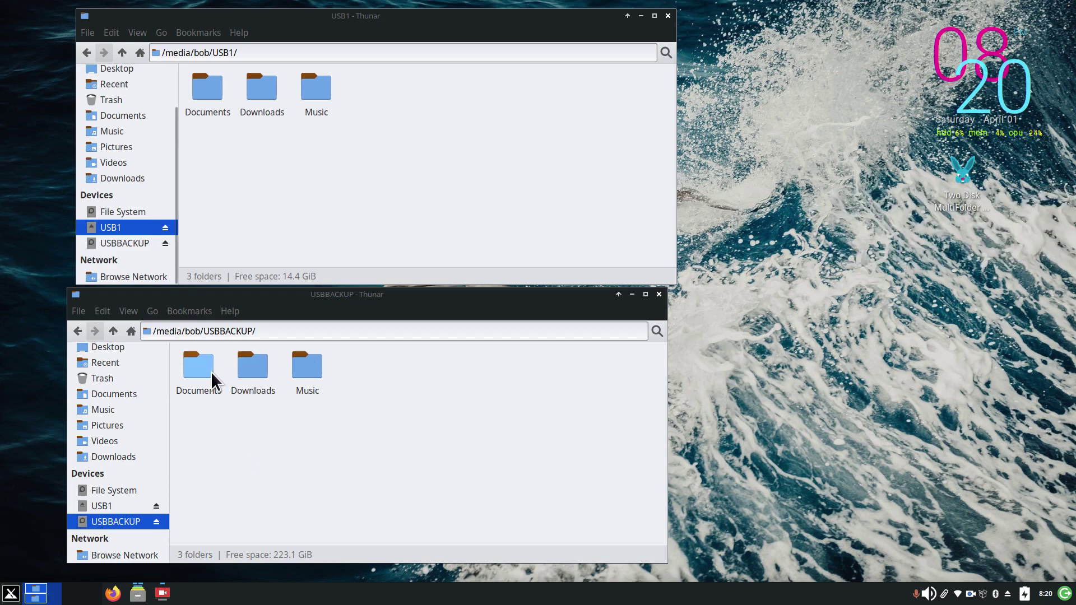
# Step: Check the Downloads folders on USBBACKUP and USB1 for Test99999, then return the lower window to the USBBACKUP drive
pyautogui.doubleClick(247, 364)
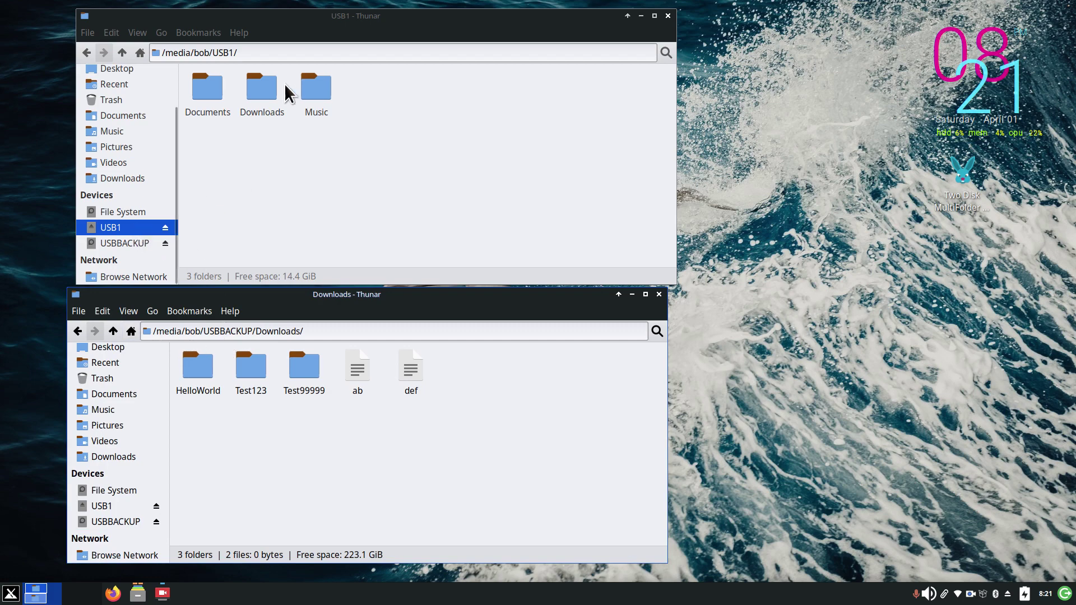
pyautogui.doubleClick(257, 91)
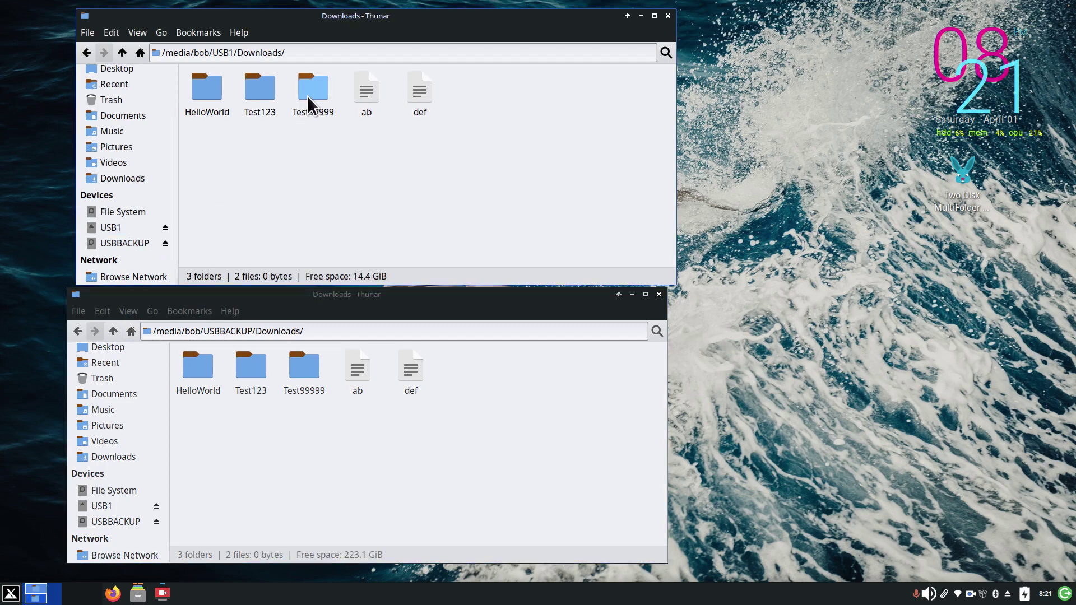
pyautogui.click(307, 95)
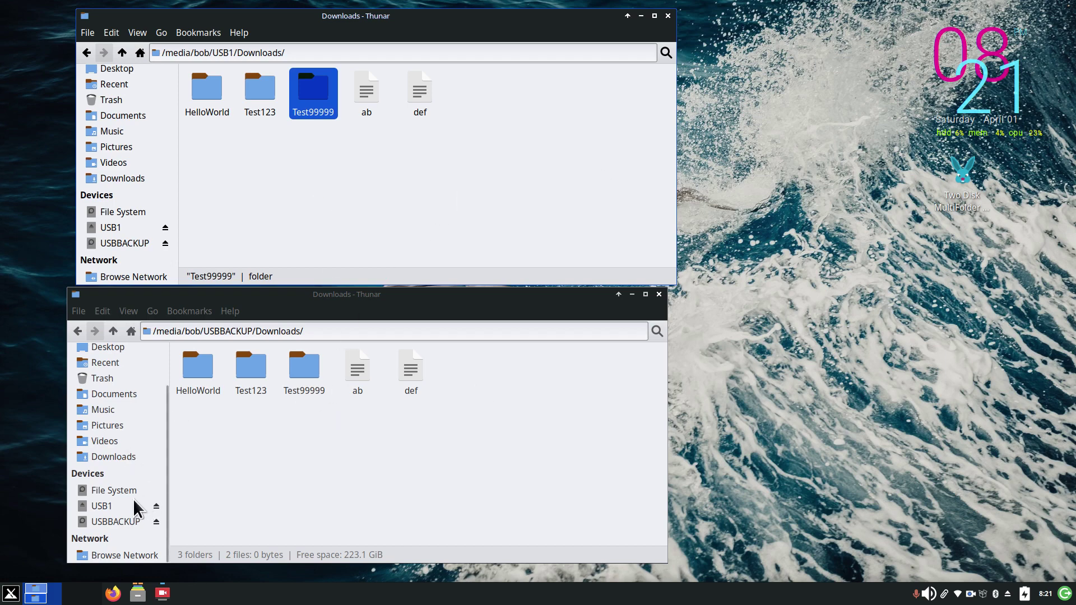
pyautogui.click(103, 506)
pyautogui.click(115, 522)
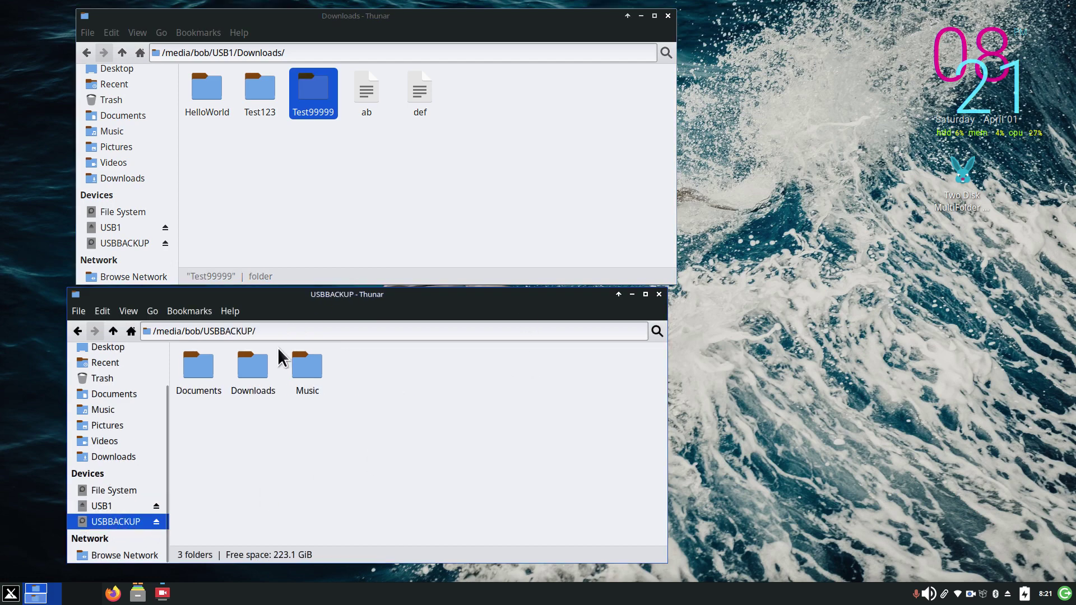
# Step: Return the upper file manager window to the USB1 drive and enlarge the folder icons in both file manager windows
pyautogui.click(109, 227)
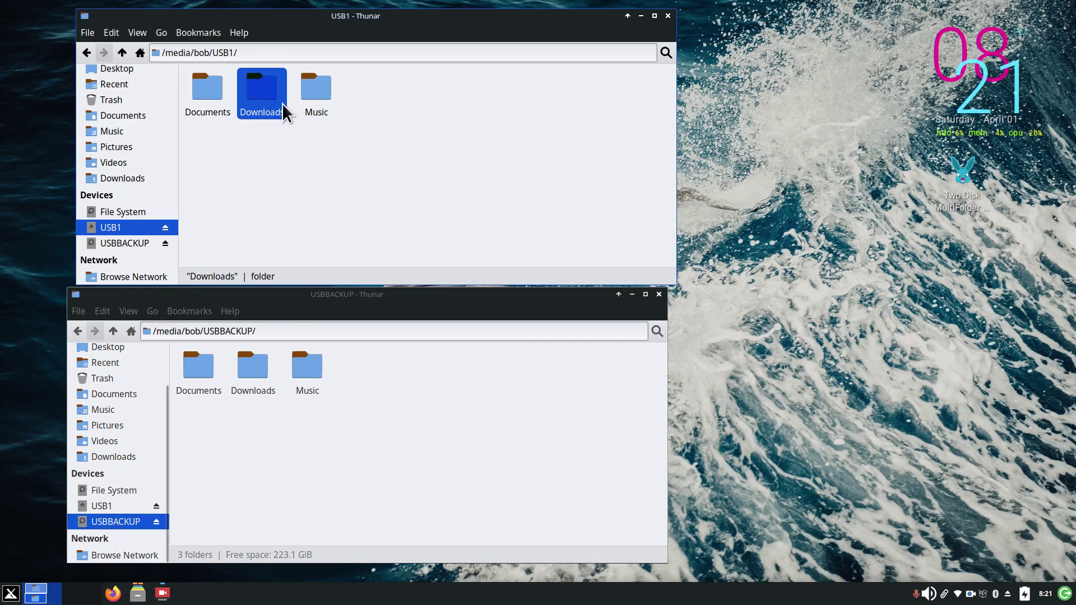
pyautogui.click(451, 213)
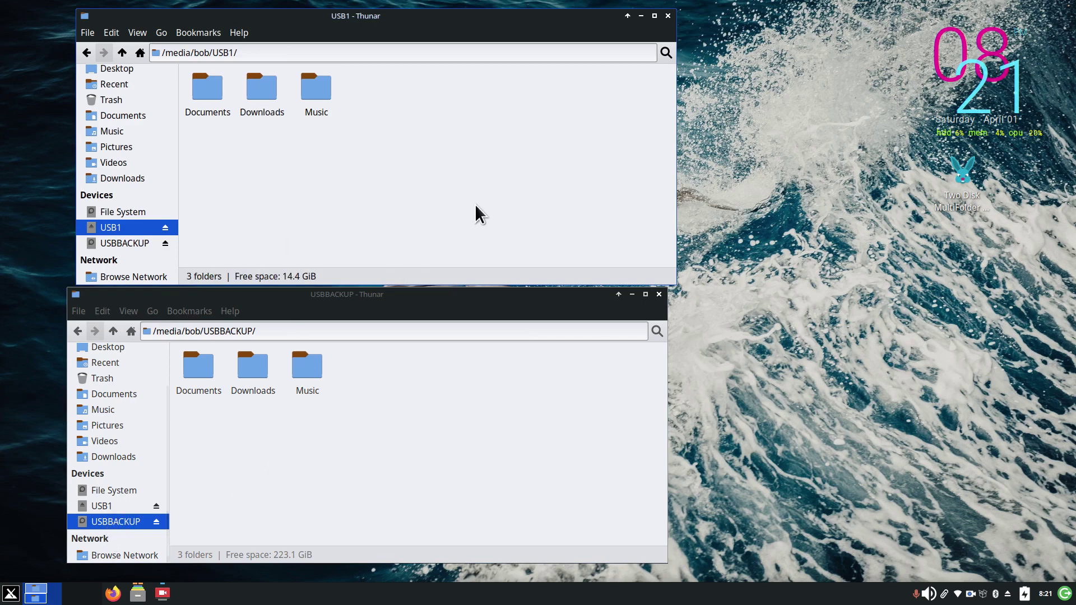
pyautogui.scroll(2, 474, 205)
pyautogui.scroll(-1, 476, 206)
pyautogui.scroll(2, 392, 423)
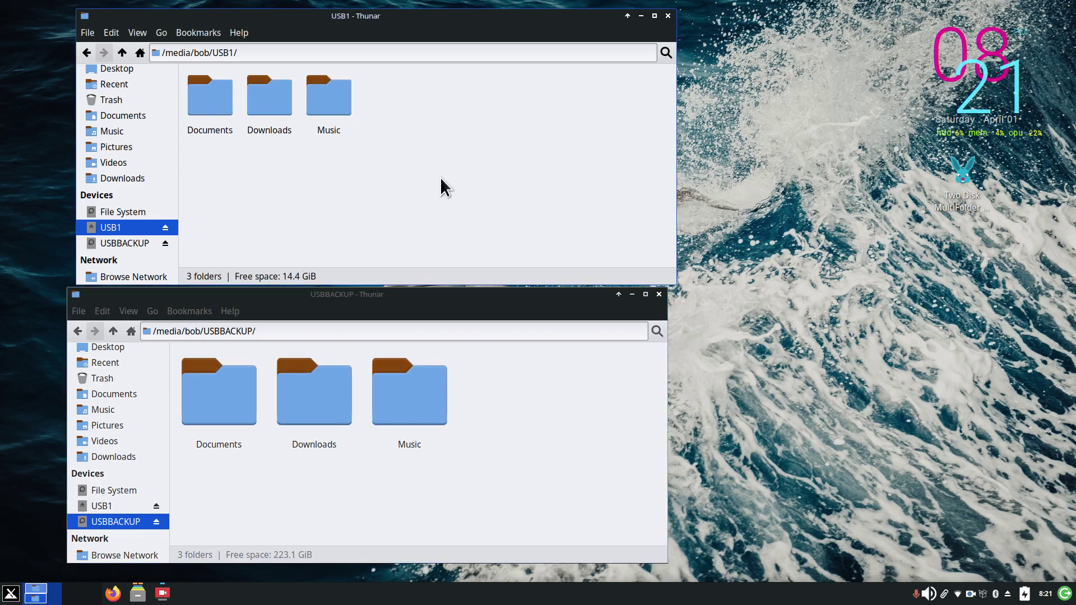
pyautogui.scroll(2, 442, 178)
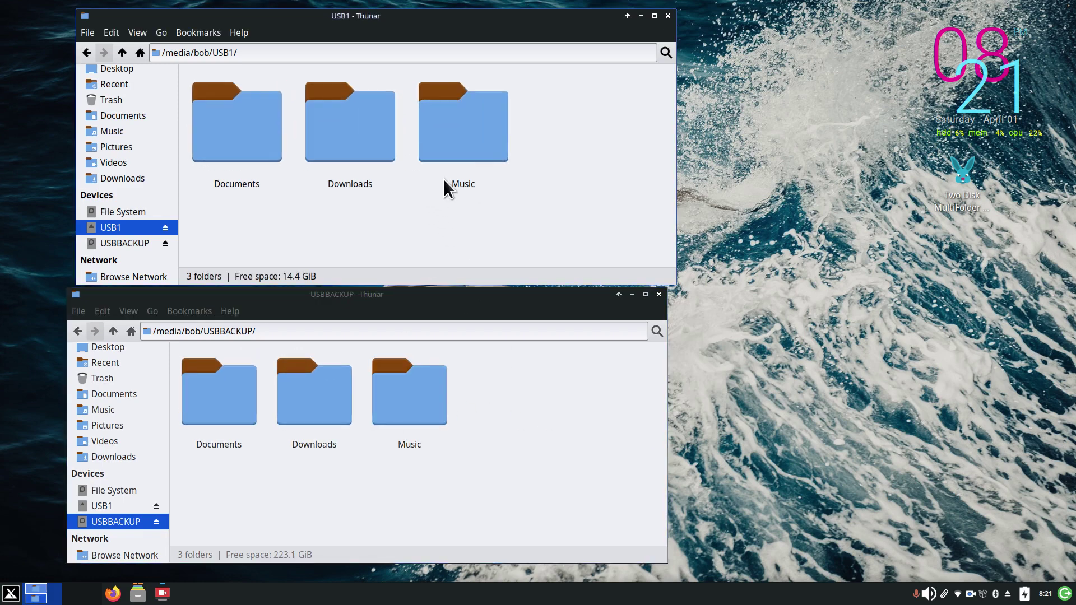
pyautogui.click(957, 191)
pyautogui.click(763, 374)
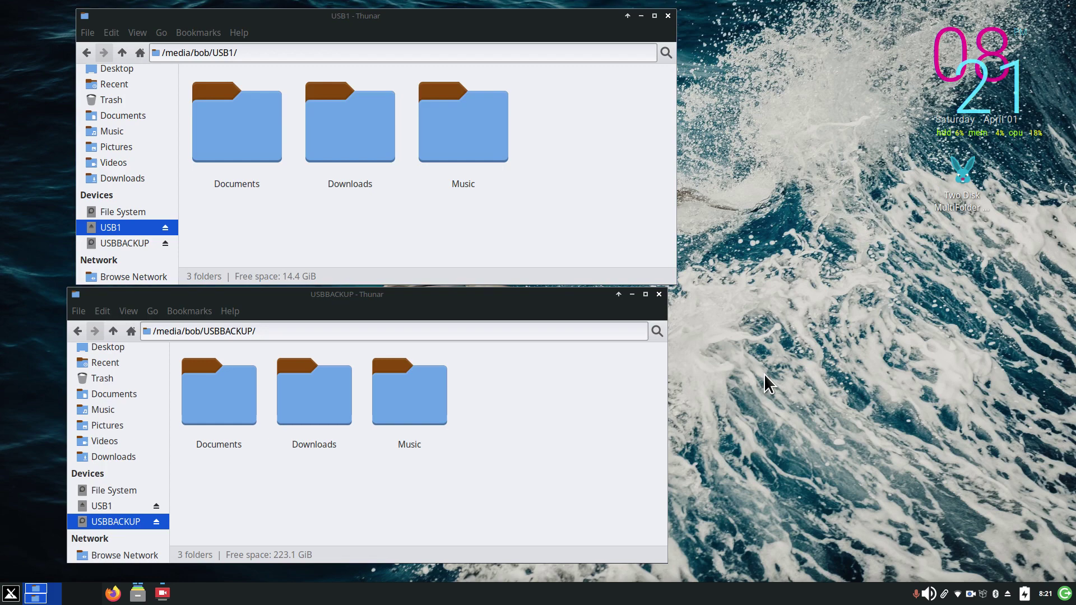
# Step: Launch Grsync and place its window beside the two file manager windows
pyautogui.click(10, 594)
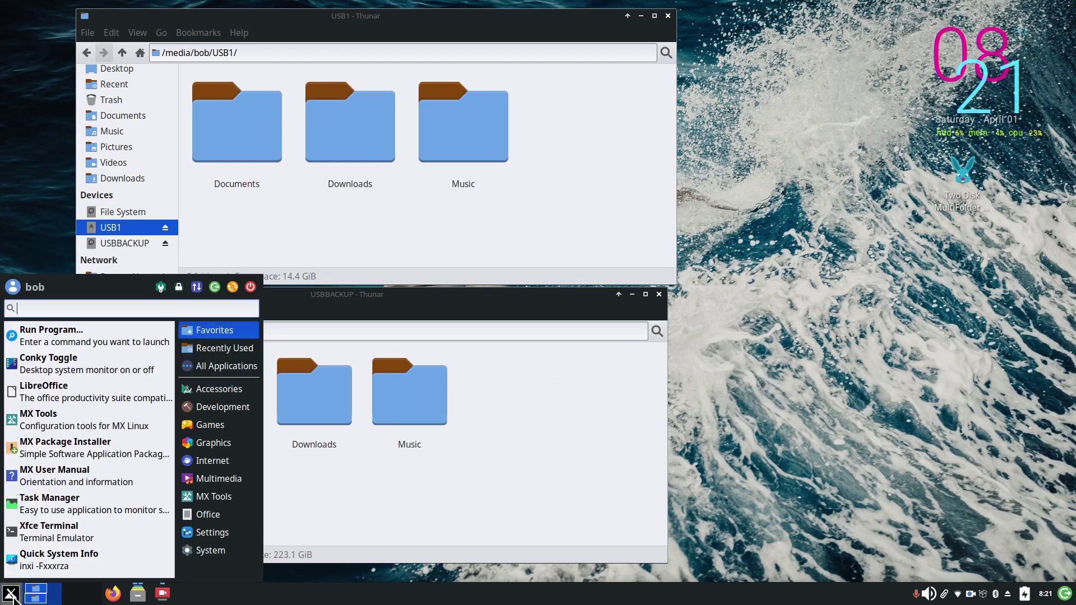
pyautogui.write('gr')
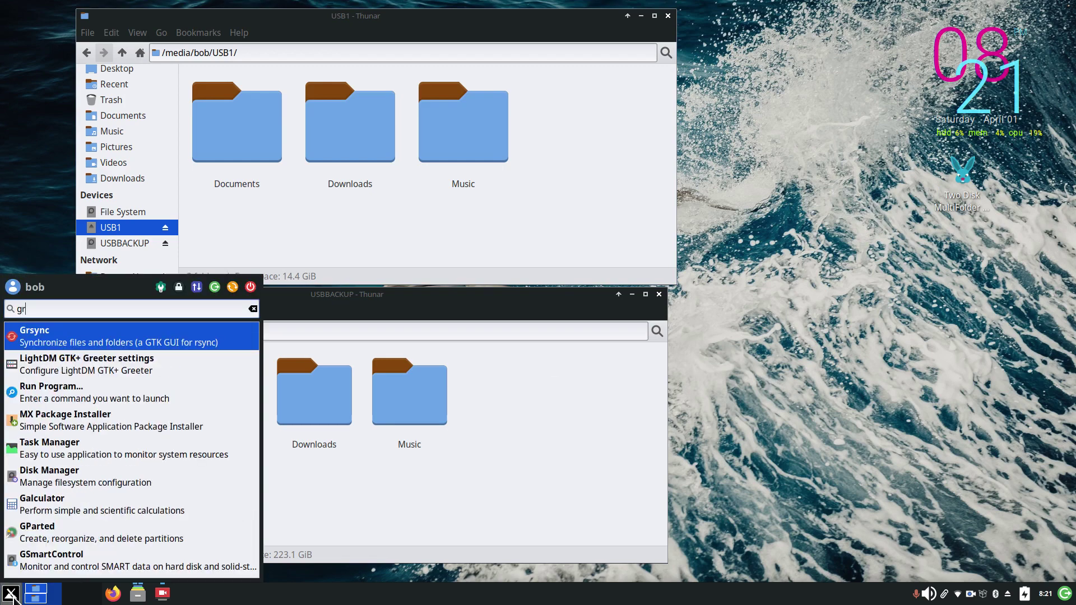
pyautogui.click(85, 338)
pyautogui.moveTo(682, 145); pyautogui.dragTo(817, 141)
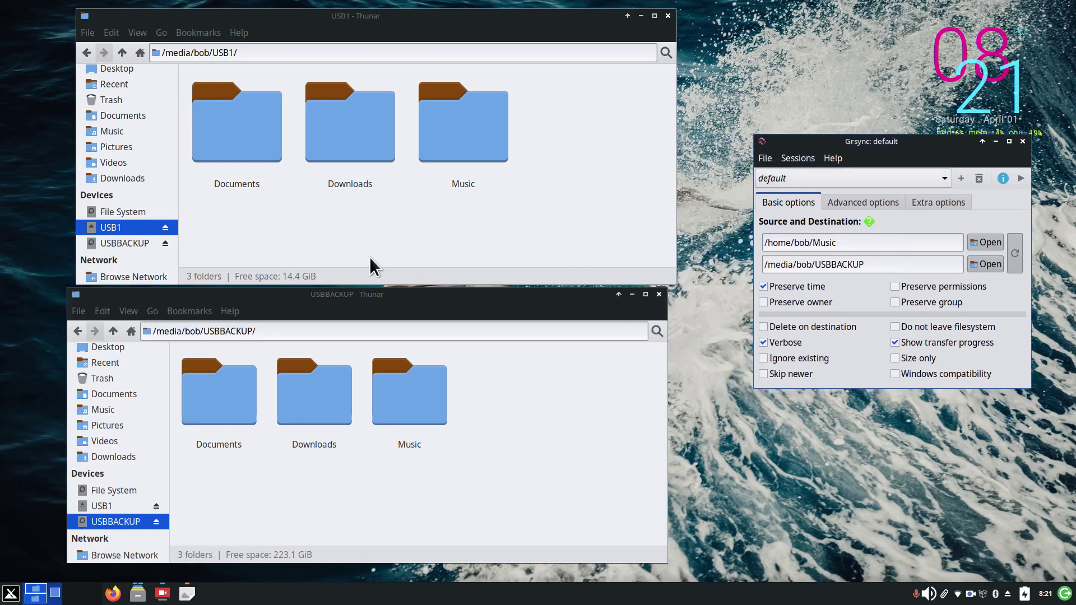
# Step: Create a folder named test 888 in the home Music folder, with smaller icons in the upper file manager window
pyautogui.click(111, 131)
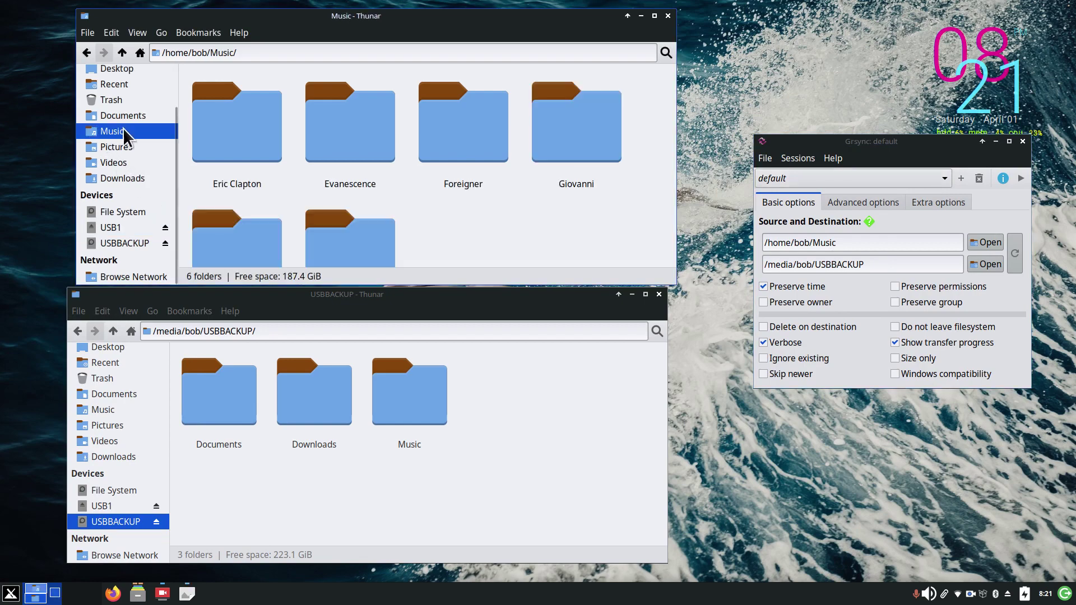
pyautogui.hotkey('ctrl', '-')
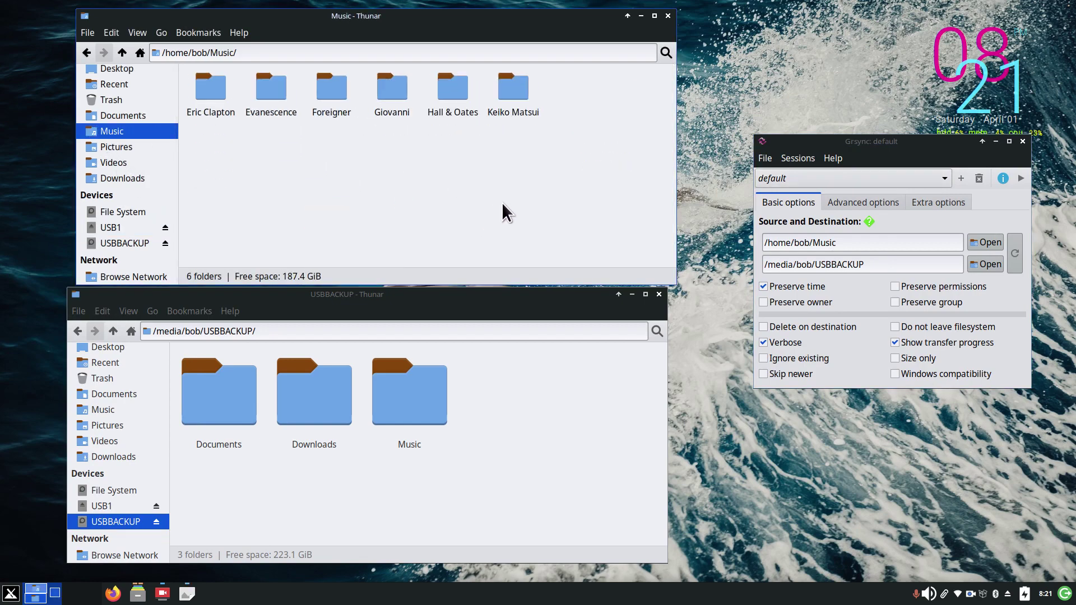
pyautogui.hotkey('ctrl', '-')
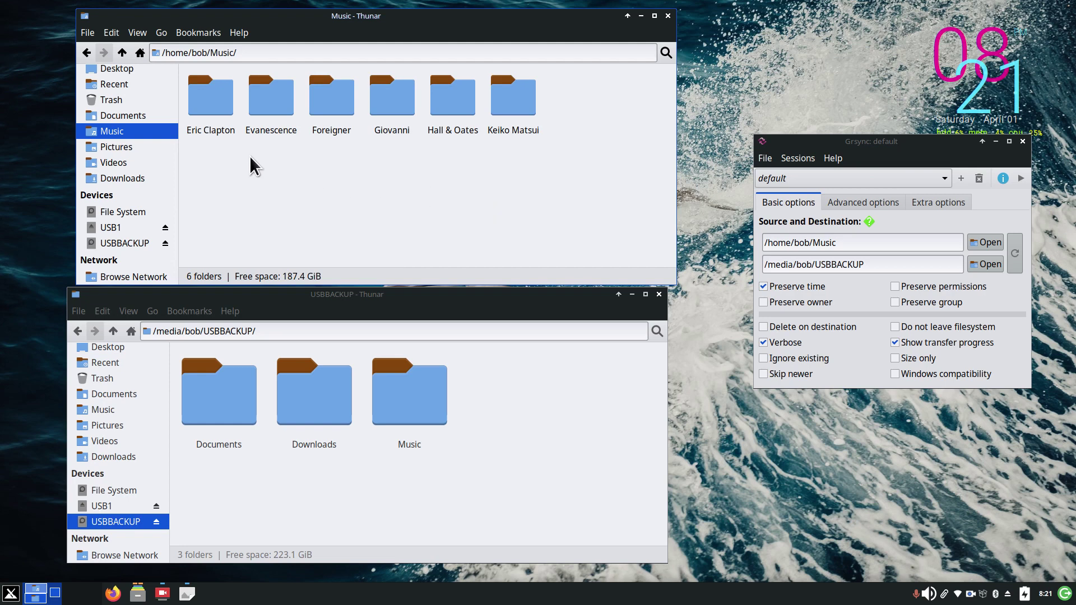
pyautogui.rightClick(311, 172)
pyautogui.click(381, 185)
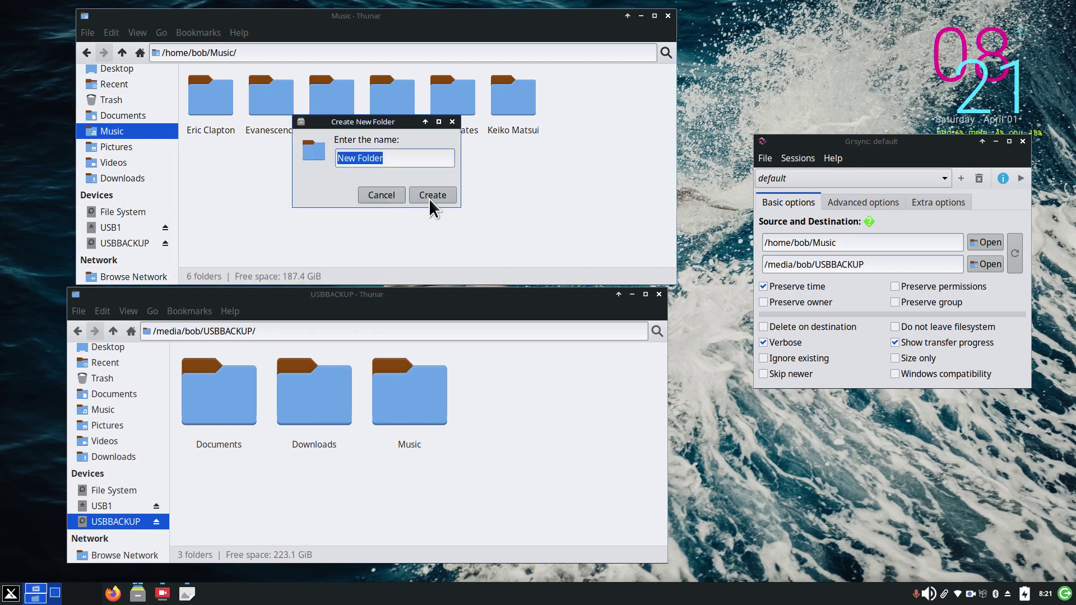
pyautogui.write('t')
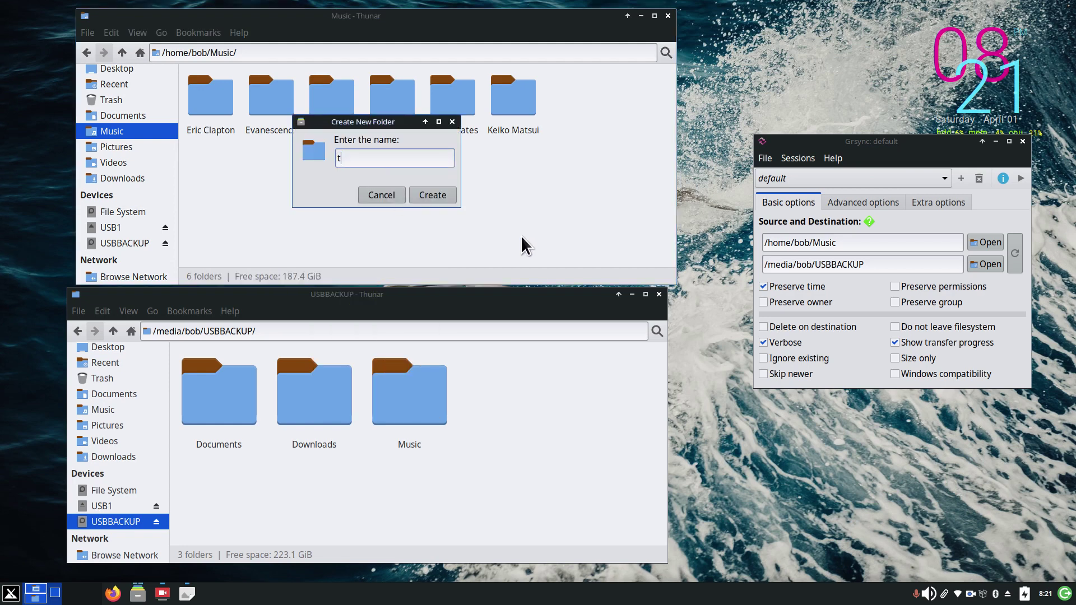
pyautogui.write('est 888')
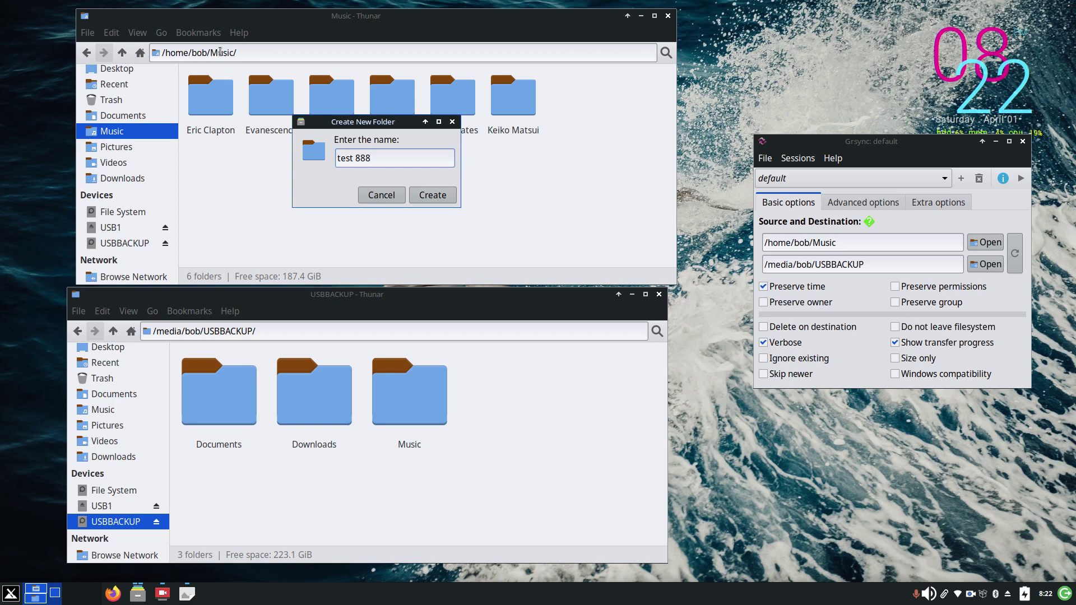
pyautogui.click(432, 195)
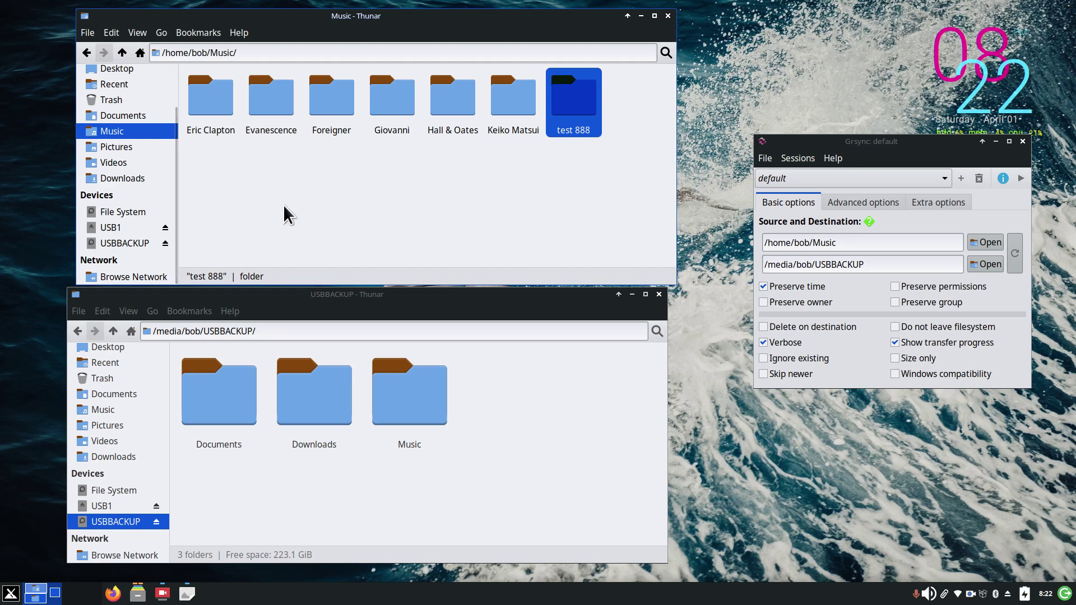
# Step: Run the Grsync backup of the home Music folder to USBBACKUP and check the Music folders on USBBACKUP and USB1 for test 888
pyautogui.click(126, 228)
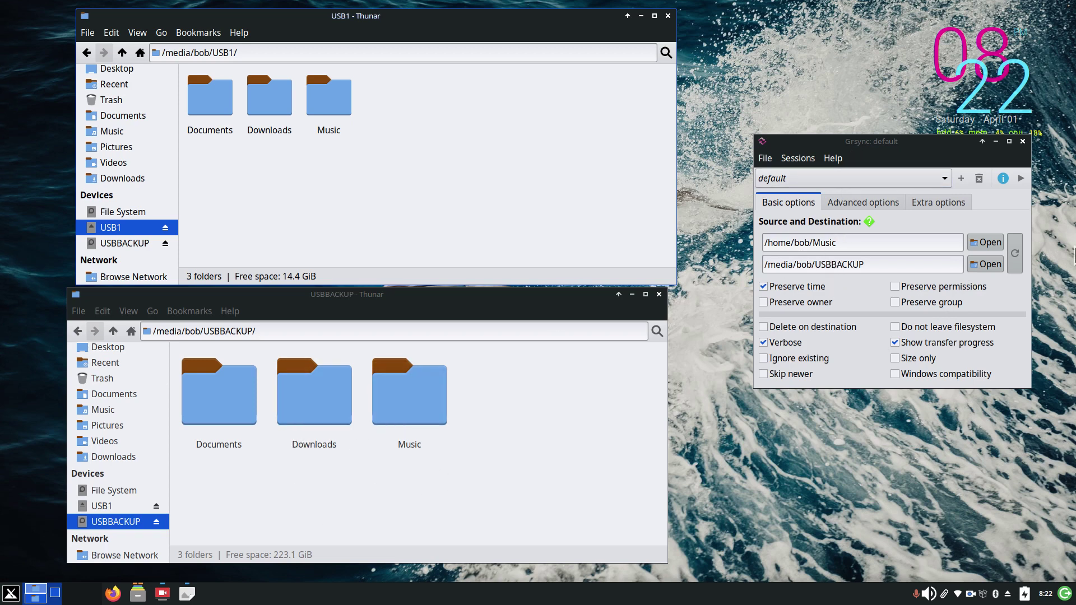
pyautogui.click(1020, 179)
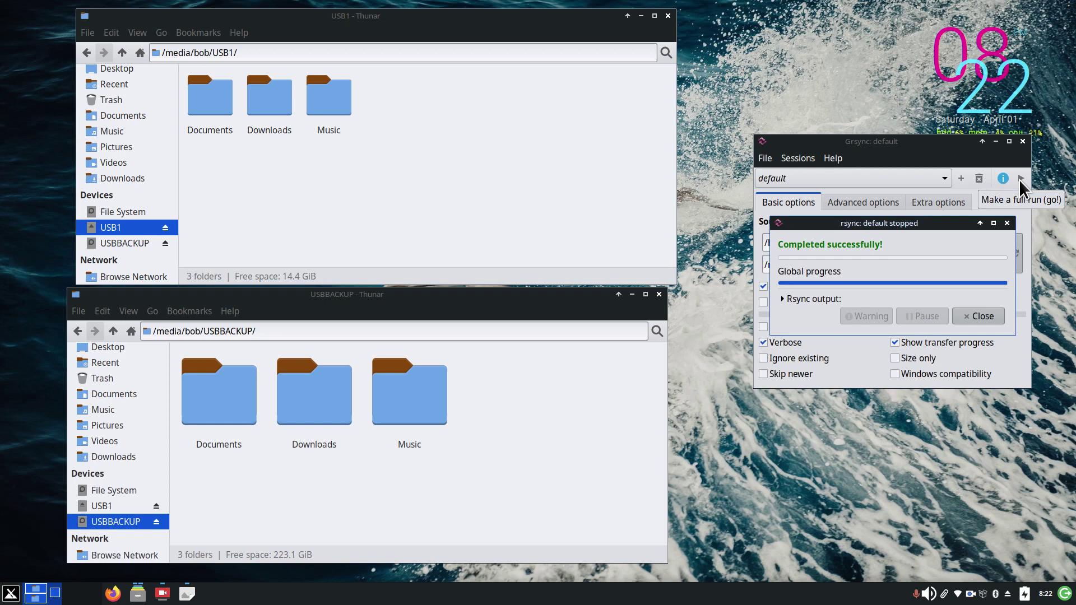
pyautogui.click(421, 383)
pyautogui.doubleClick(421, 383)
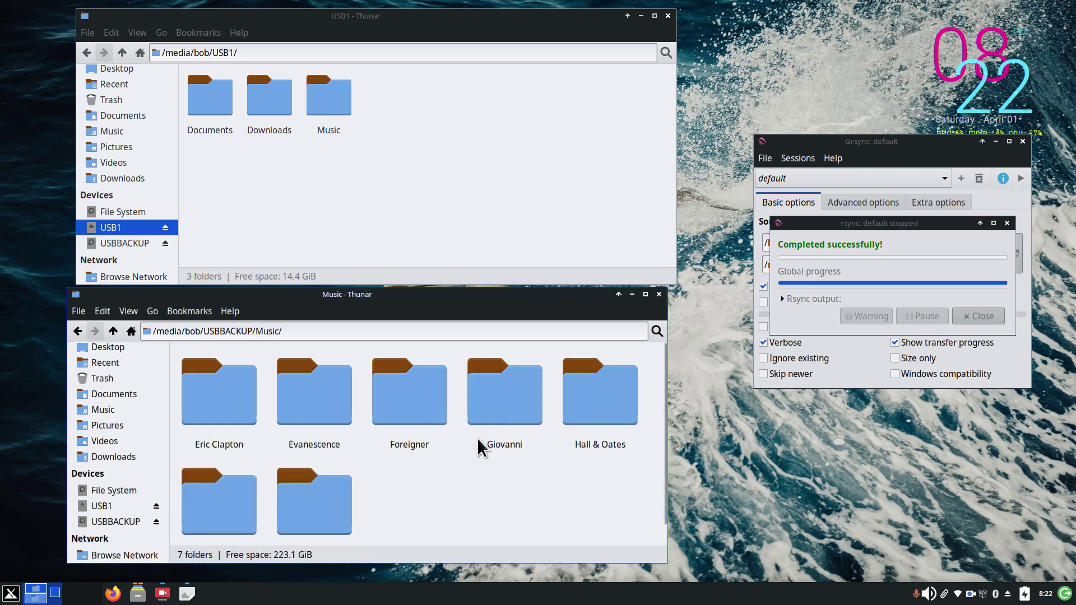
pyautogui.scroll(-1, 479, 460)
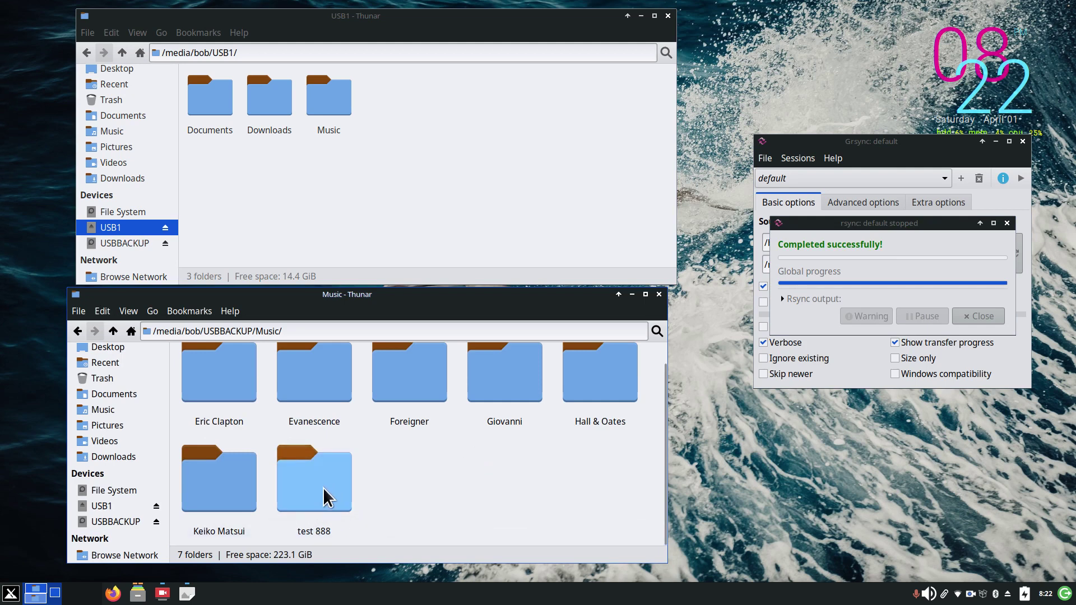
pyautogui.scroll(-2, 482, 487)
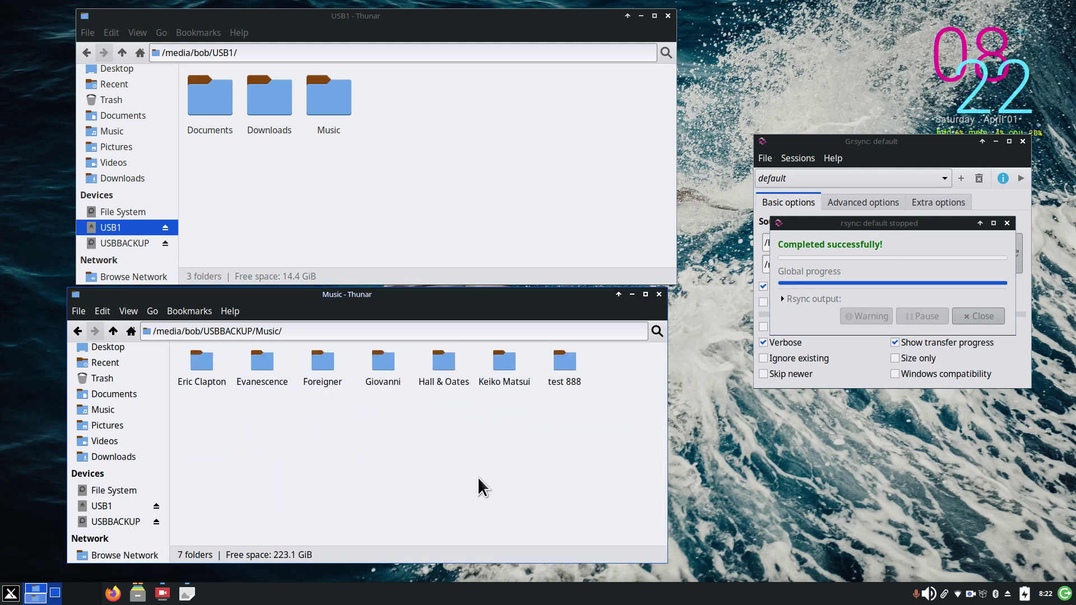
pyautogui.scroll(1, 482, 487)
pyautogui.scroll(-1, 596, 464)
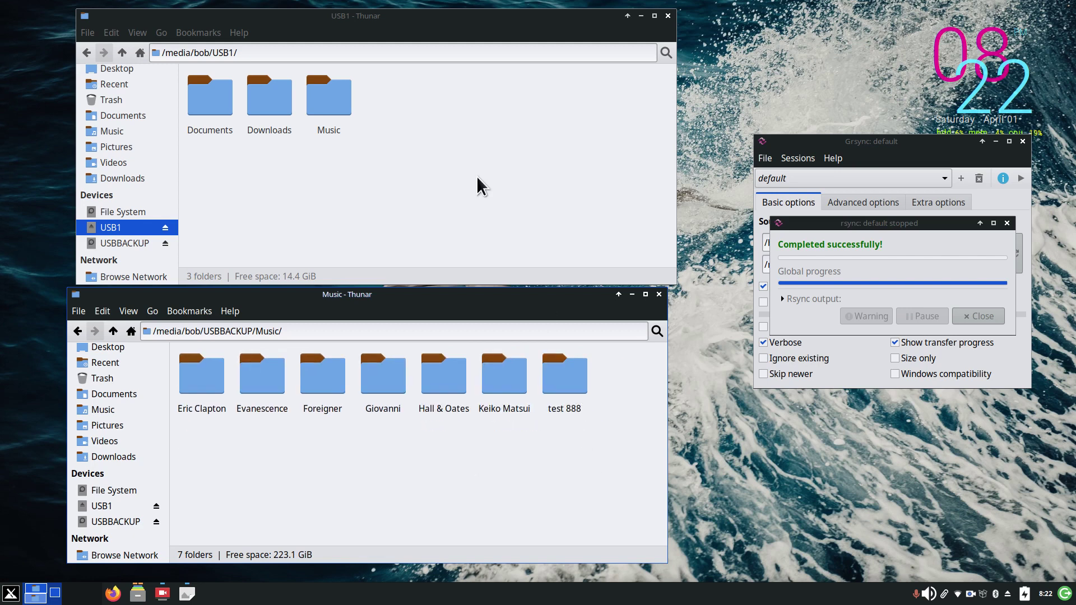
pyautogui.doubleClick(332, 100)
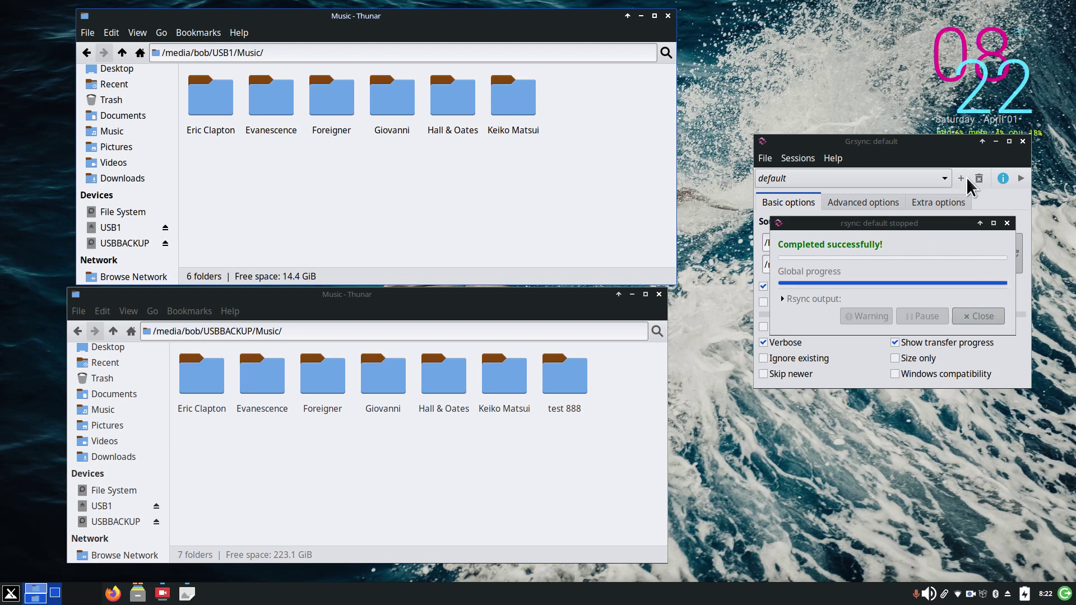
pyautogui.click(1007, 223)
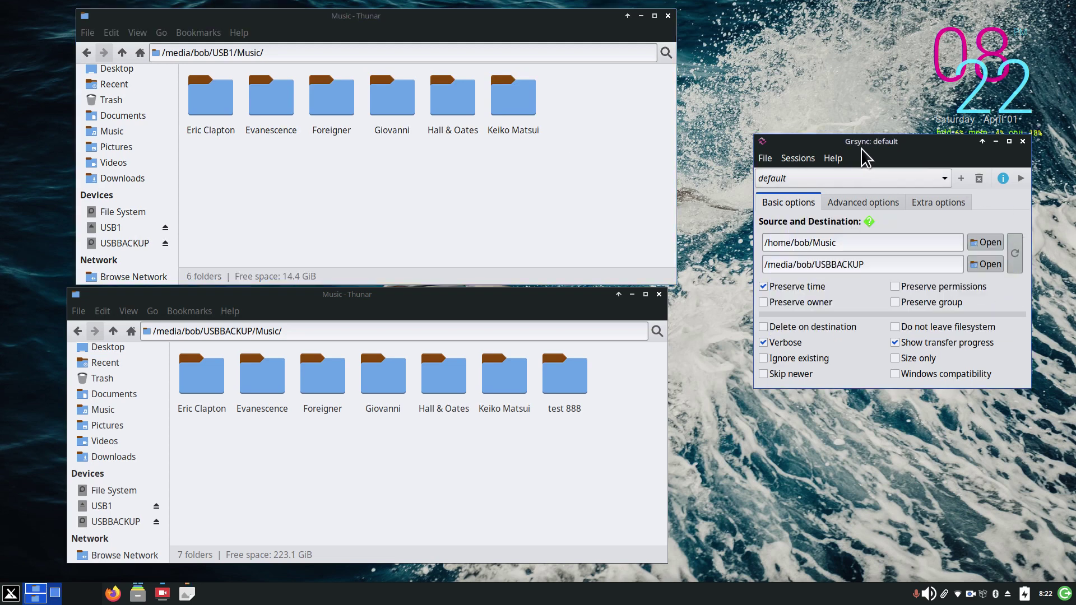
# Step: Set the Grsync destination to /media/bob/USB1, run the Music backup, and close the progress dialog
pyautogui.moveTo(904, 146); pyautogui.dragTo(858, 139)
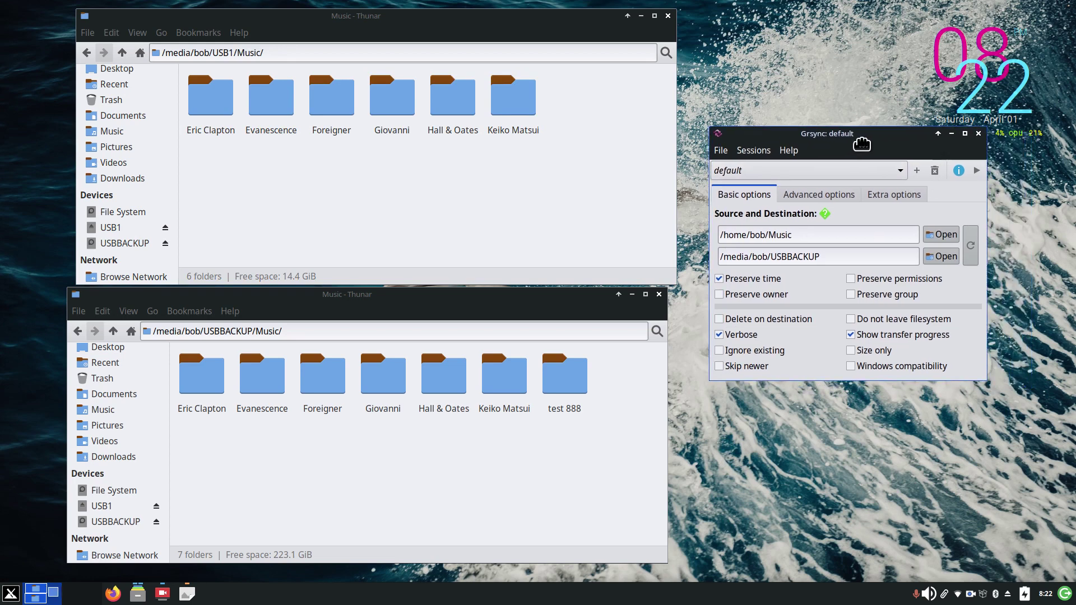
pyautogui.click(933, 255)
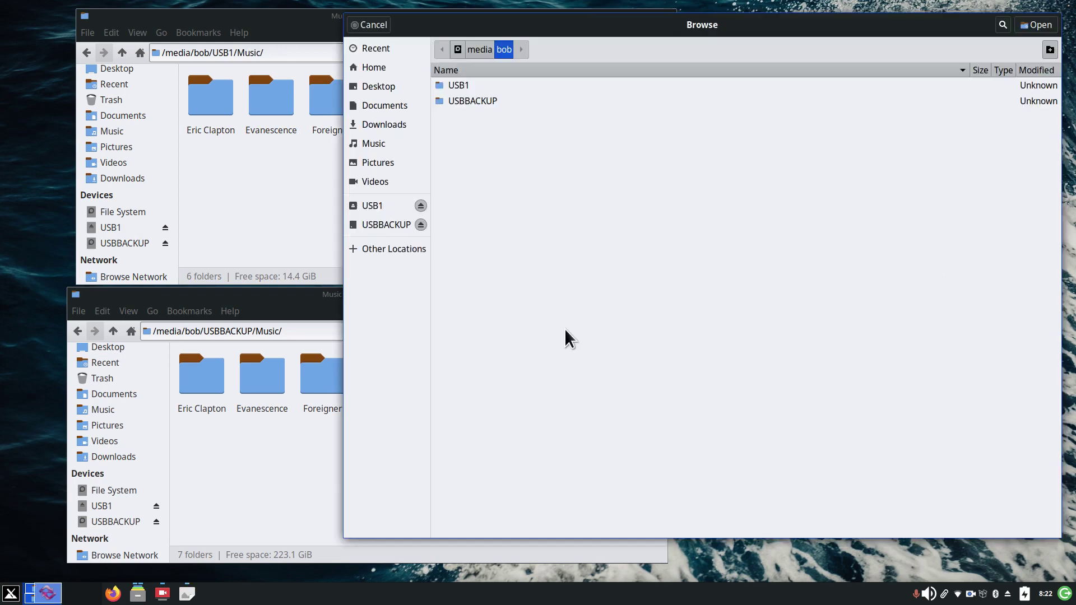
pyautogui.click(372, 206)
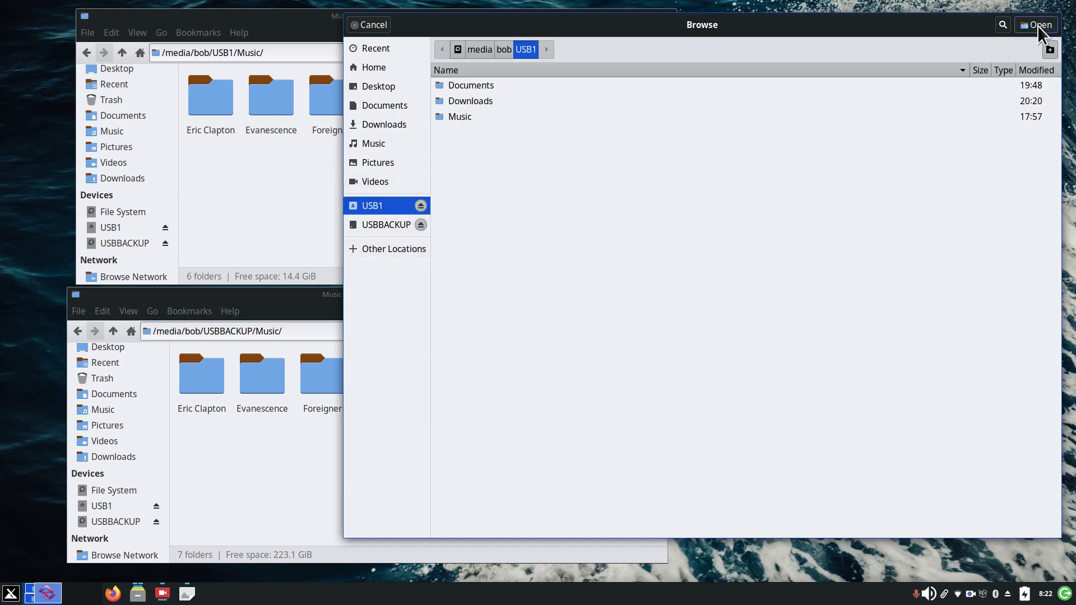
pyautogui.click(1037, 25)
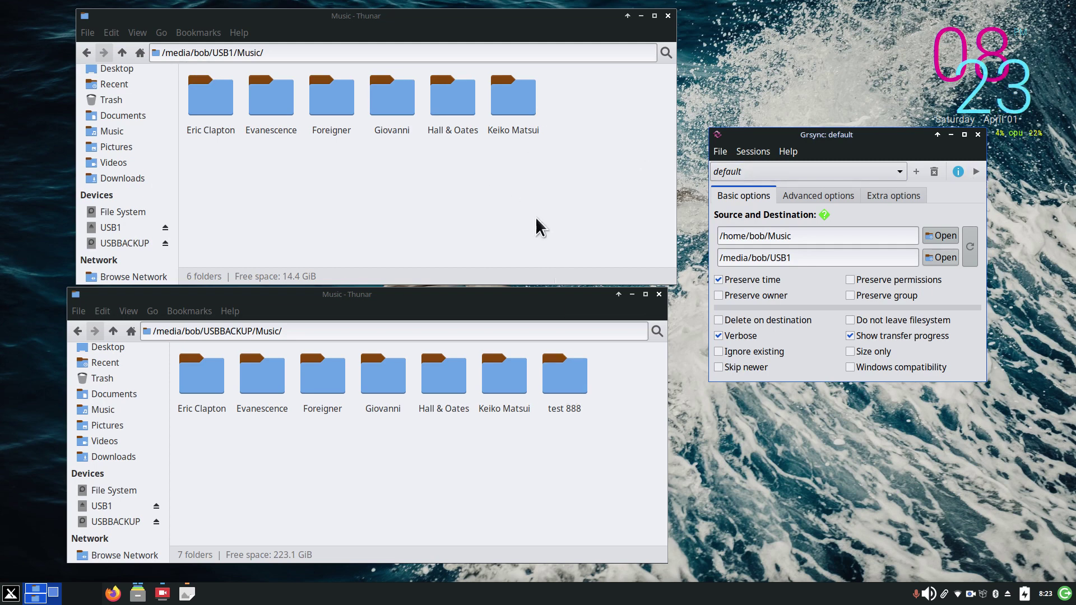
pyautogui.click(976, 172)
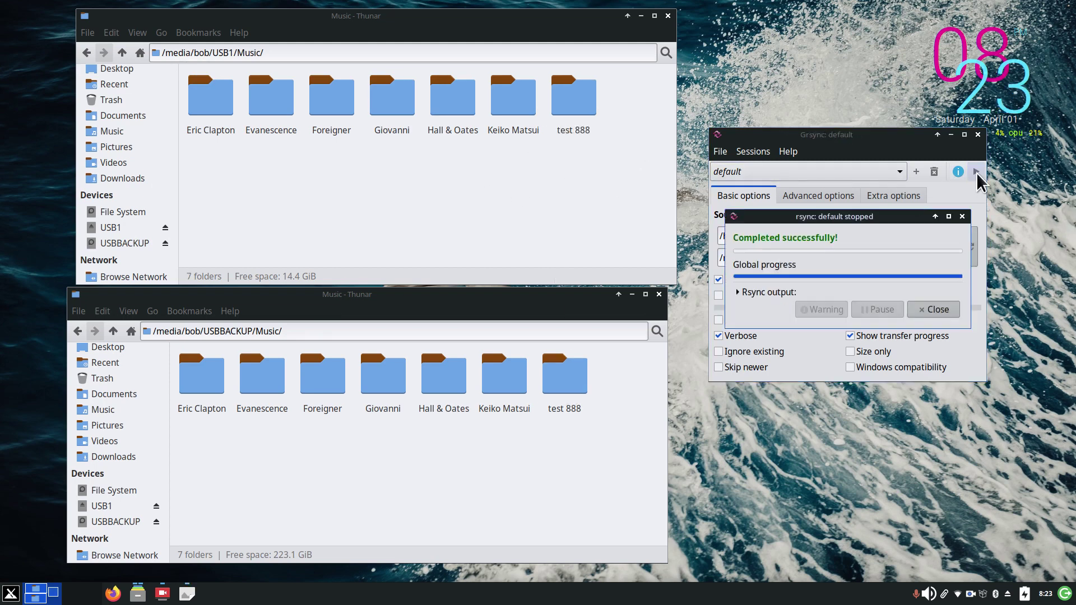
pyautogui.click(962, 217)
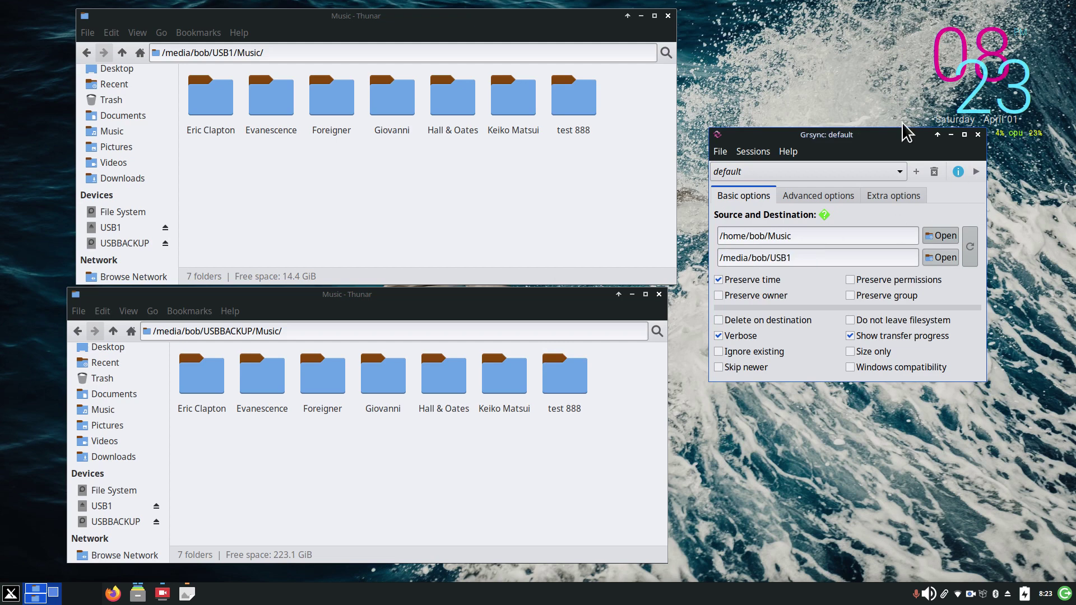
pyautogui.moveTo(902, 135); pyautogui.dragTo(796, 168)
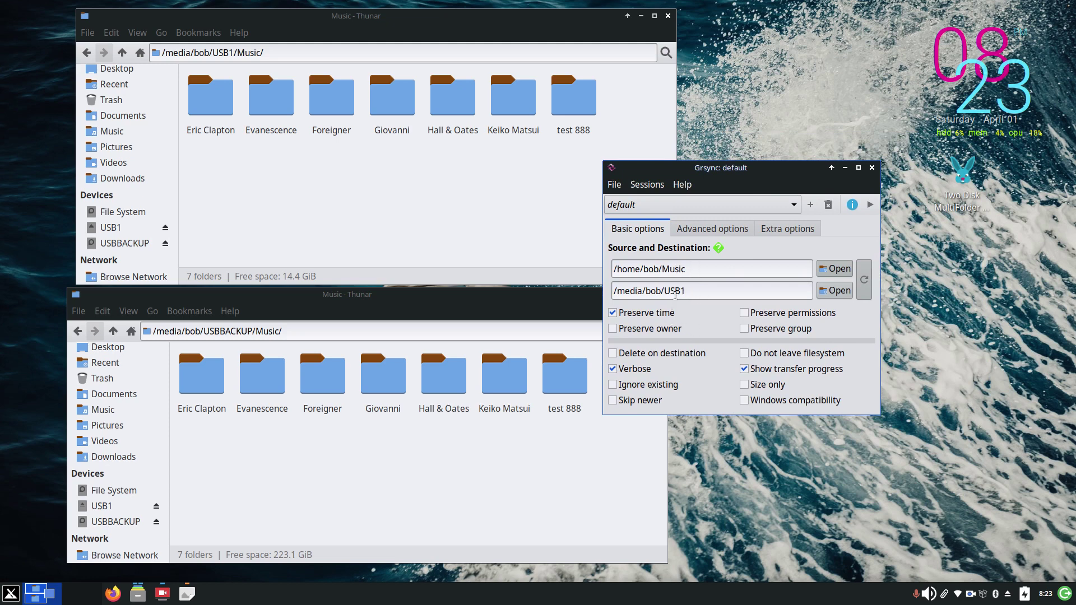
pyautogui.moveTo(734, 166); pyautogui.dragTo(804, 170)
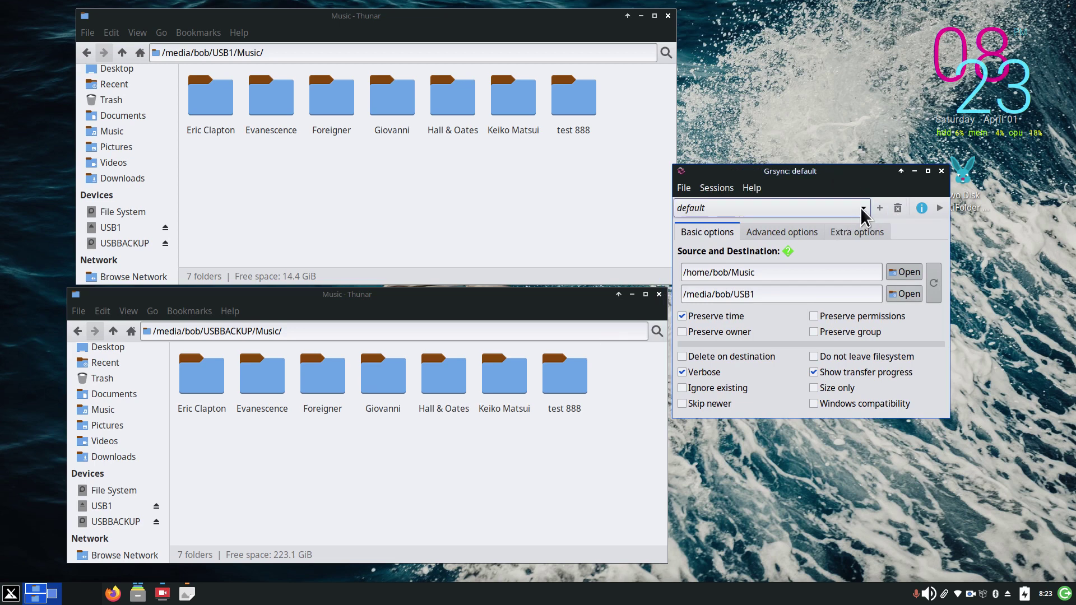
pyautogui.click(860, 208)
pyautogui.click(883, 183)
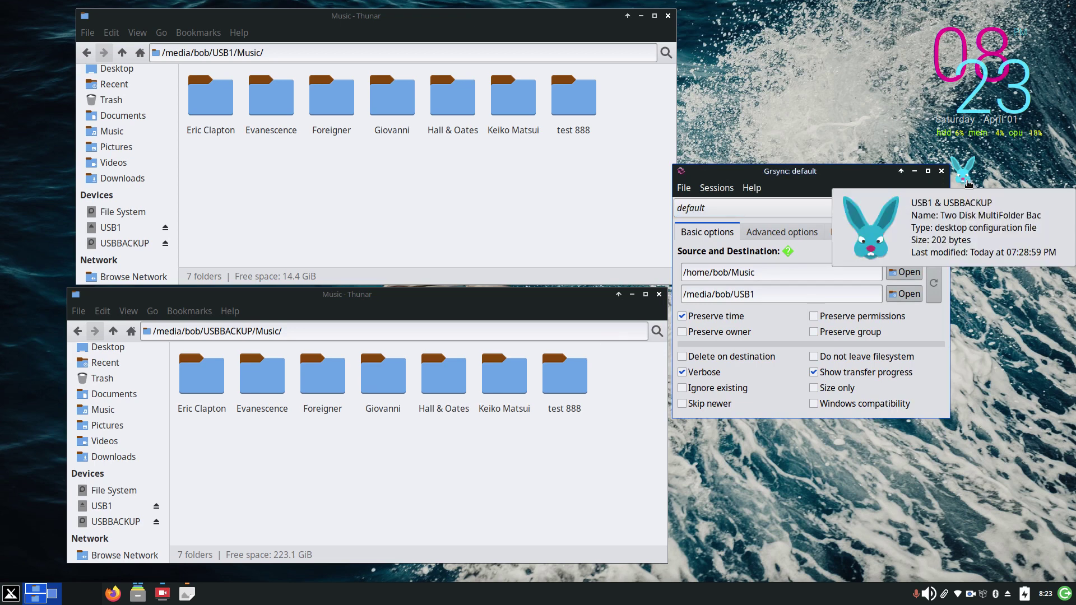
# Step: Open the TwoDiskBackup script from My Scripts in the home Documents folder and move its editor window over the file managers
pyautogui.click(115, 116)
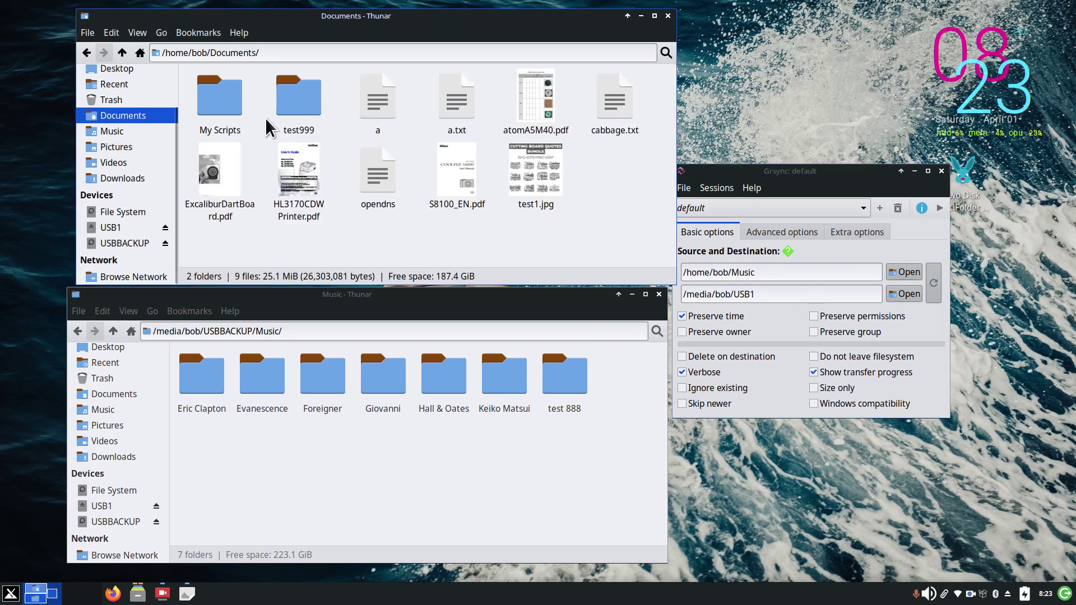
pyautogui.doubleClick(226, 96)
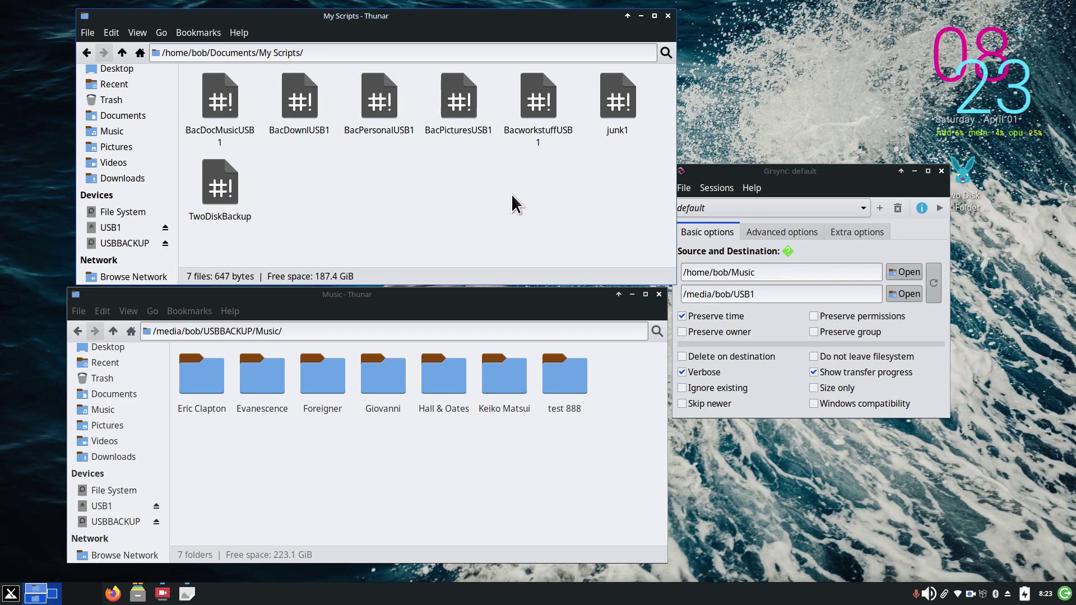
pyautogui.doubleClick(201, 189)
pyautogui.moveTo(861, 95); pyautogui.dragTo(445, 118)
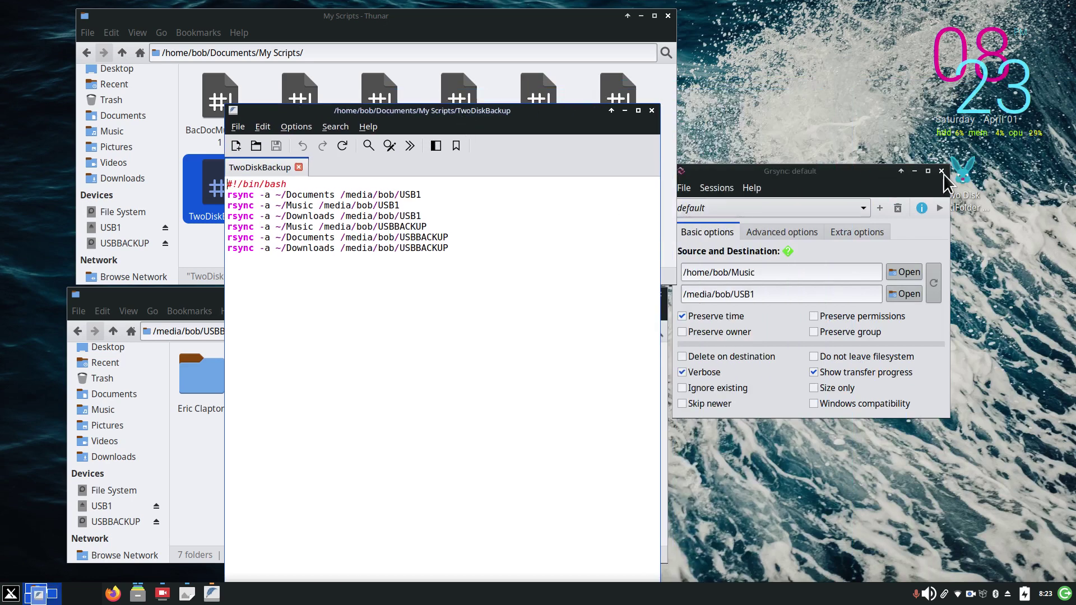
# Step: Close Grsync, move the TwoDiskBackup editor clear of the file managers to view the script, and close it
pyautogui.click(942, 171)
pyautogui.moveTo(541, 112); pyautogui.dragTo(783, 98)
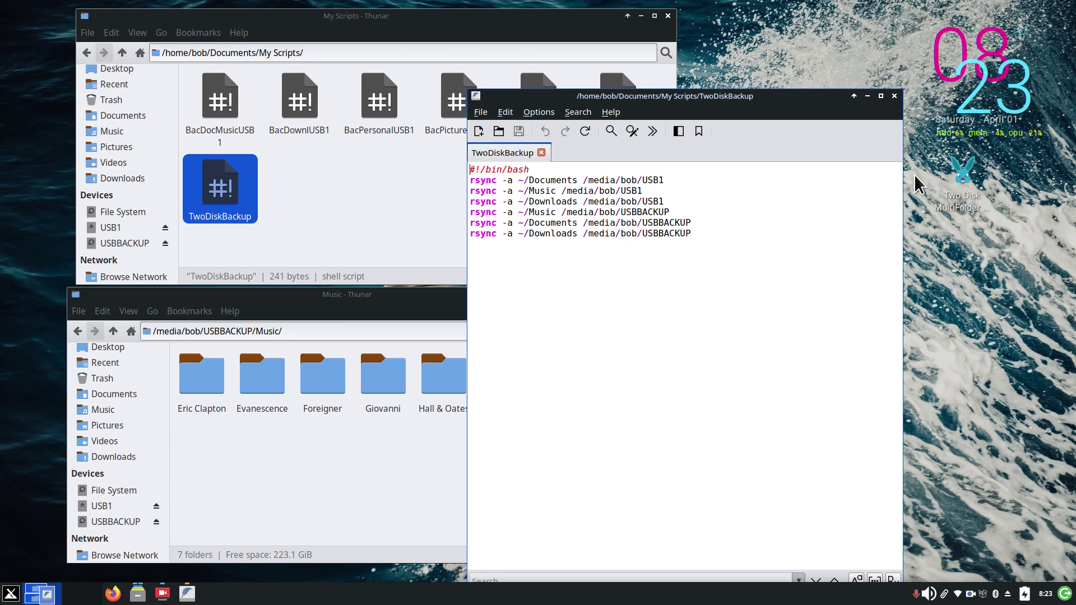
pyautogui.click(895, 95)
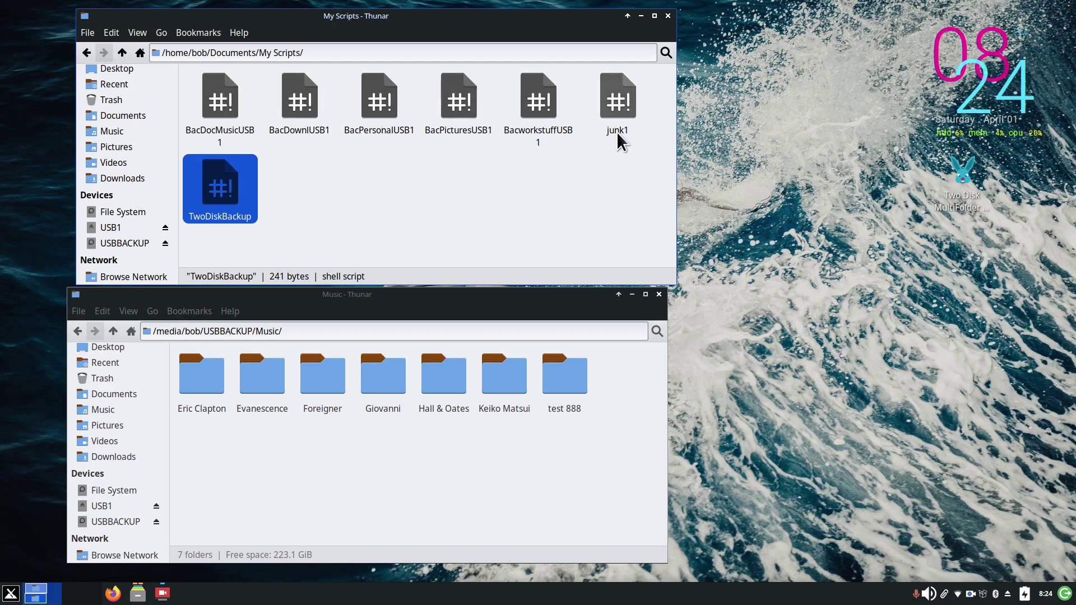
# Step: Launch Grsync again and place its window beside the file managers to show the Music source and USB1 destination
pyautogui.click(11, 593)
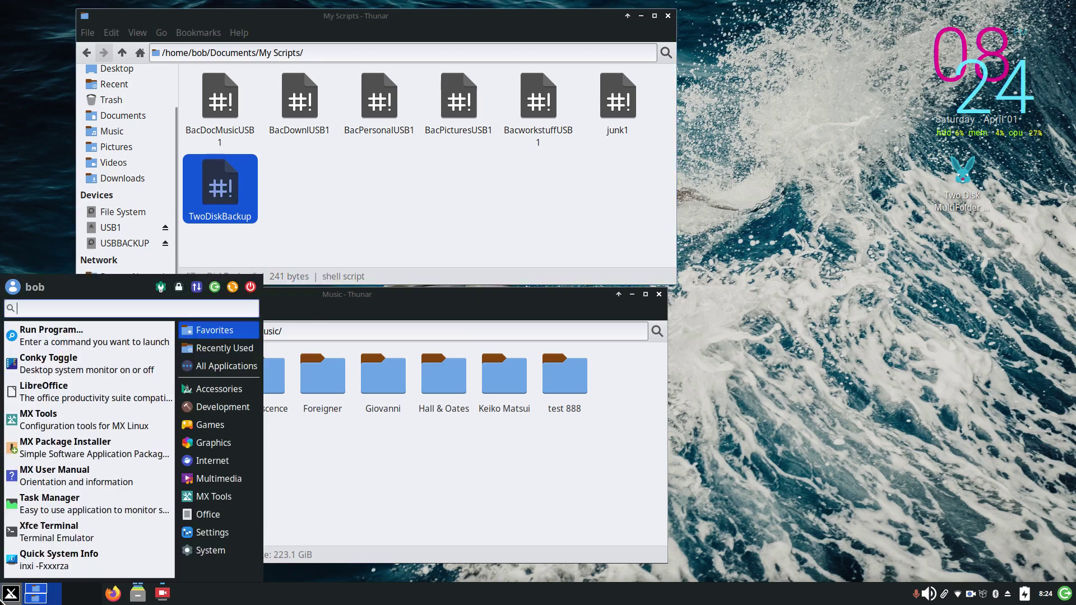
pyautogui.write('gr')
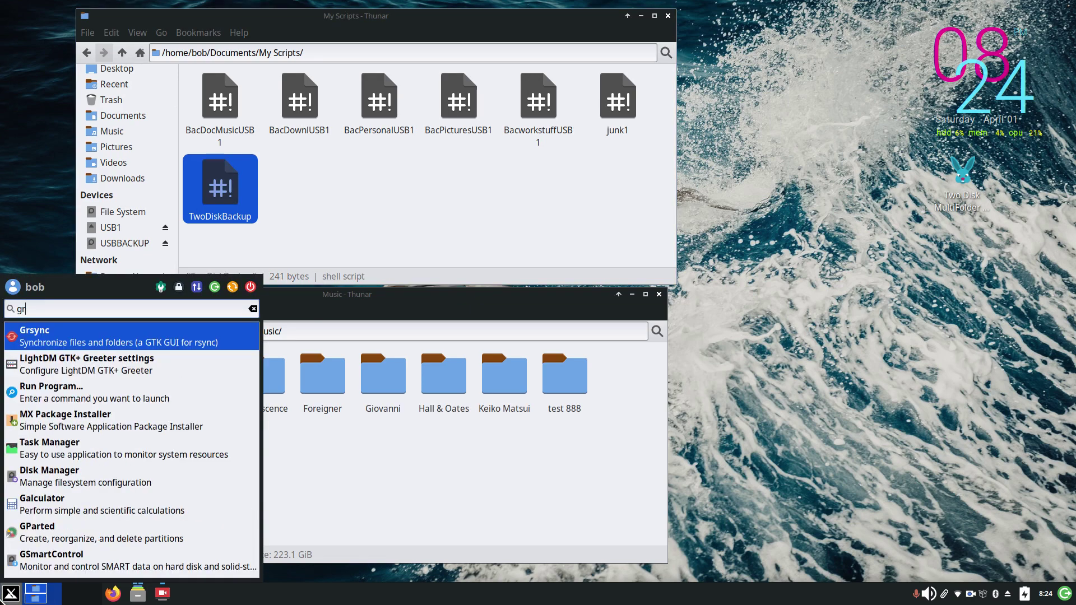
pyautogui.click(81, 338)
pyautogui.moveTo(836, 183); pyautogui.dragTo(864, 114)
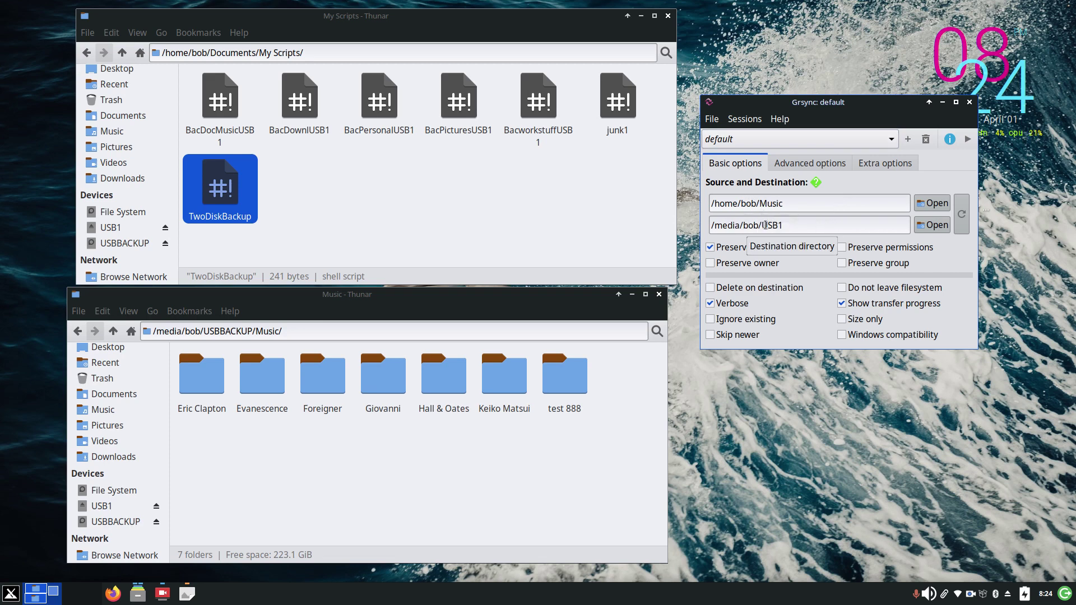
# Step: Reopen the TwoDiskBackup script from My Scripts and position its editor over the file managers for comparison with Grsync
pyautogui.click(288, 218)
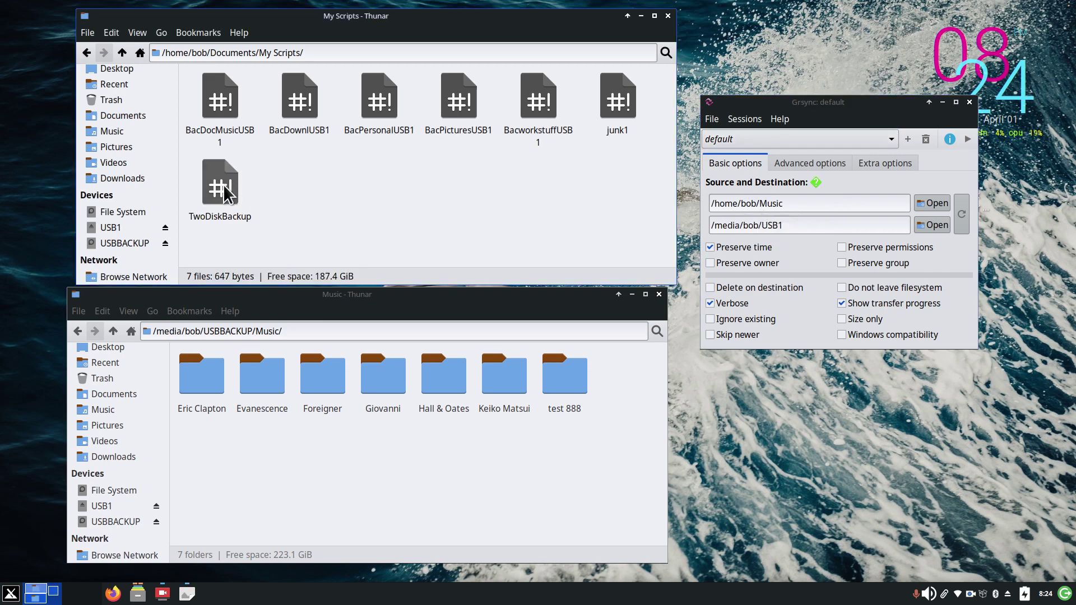
pyautogui.doubleClick(220, 184)
pyautogui.moveTo(858, 94); pyautogui.dragTo(509, 96)
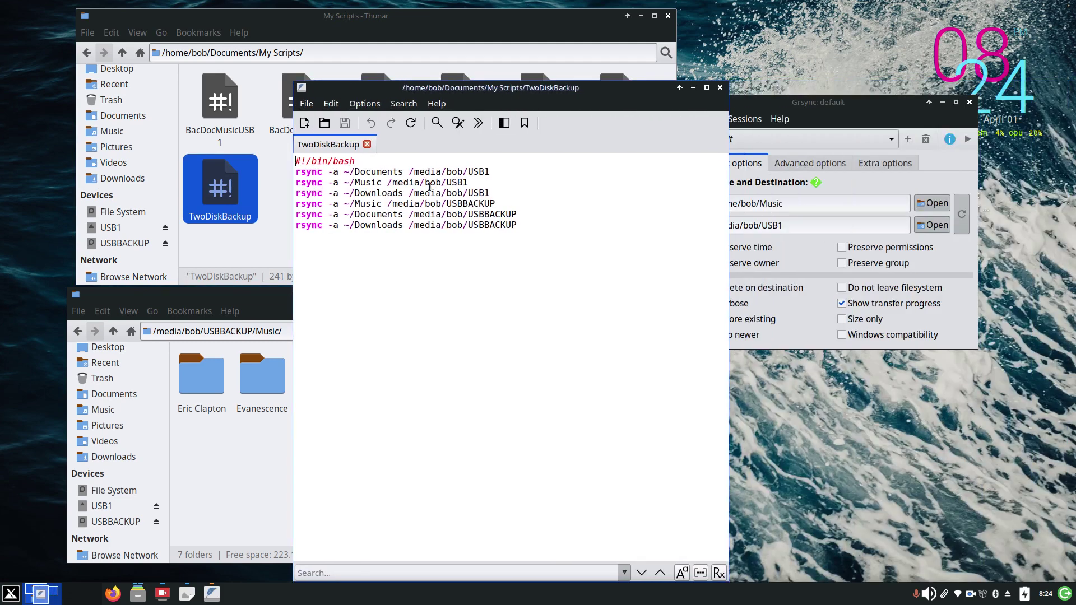
# Step: Close the TwoDiskBackup editor, Grsync, and the file manager window showing My Scripts
pyautogui.click(720, 88)
pyautogui.moveTo(899, 108); pyautogui.dragTo(772, 110)
pyautogui.hotkey('alt', 'F4')
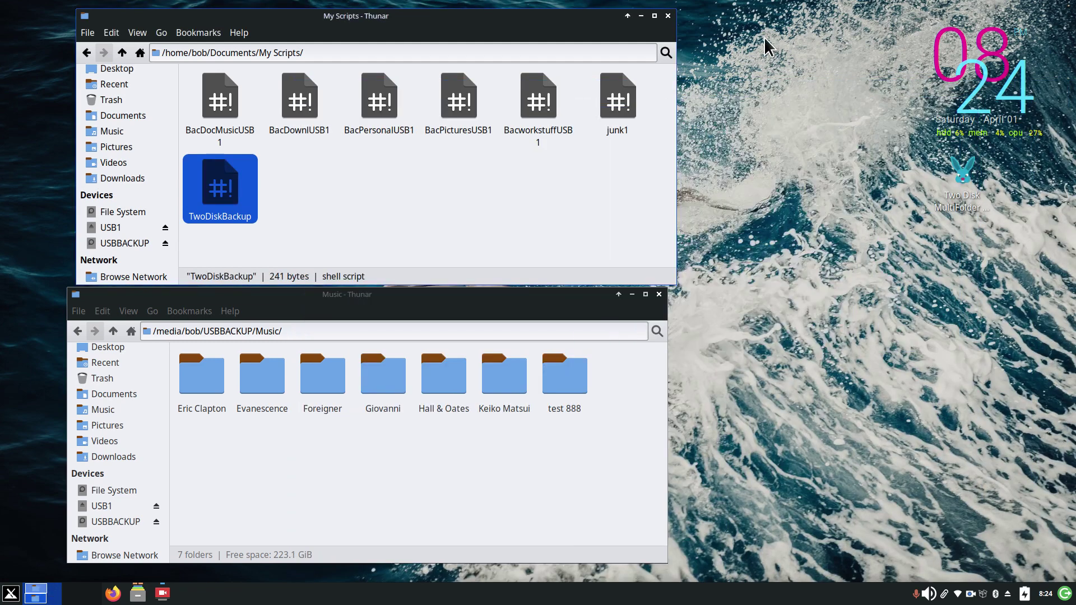
pyautogui.click(668, 16)
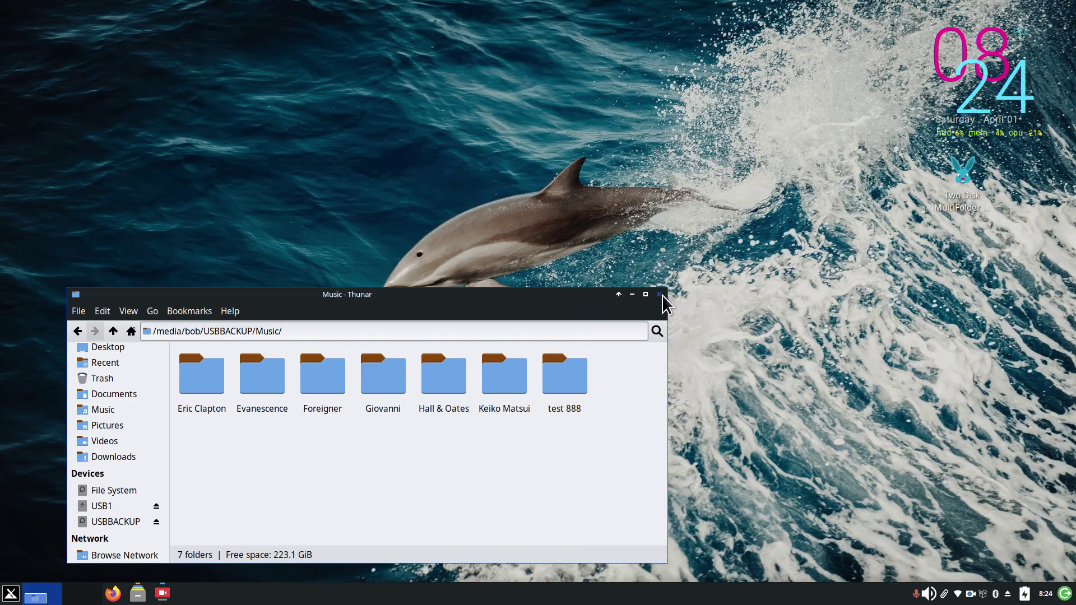